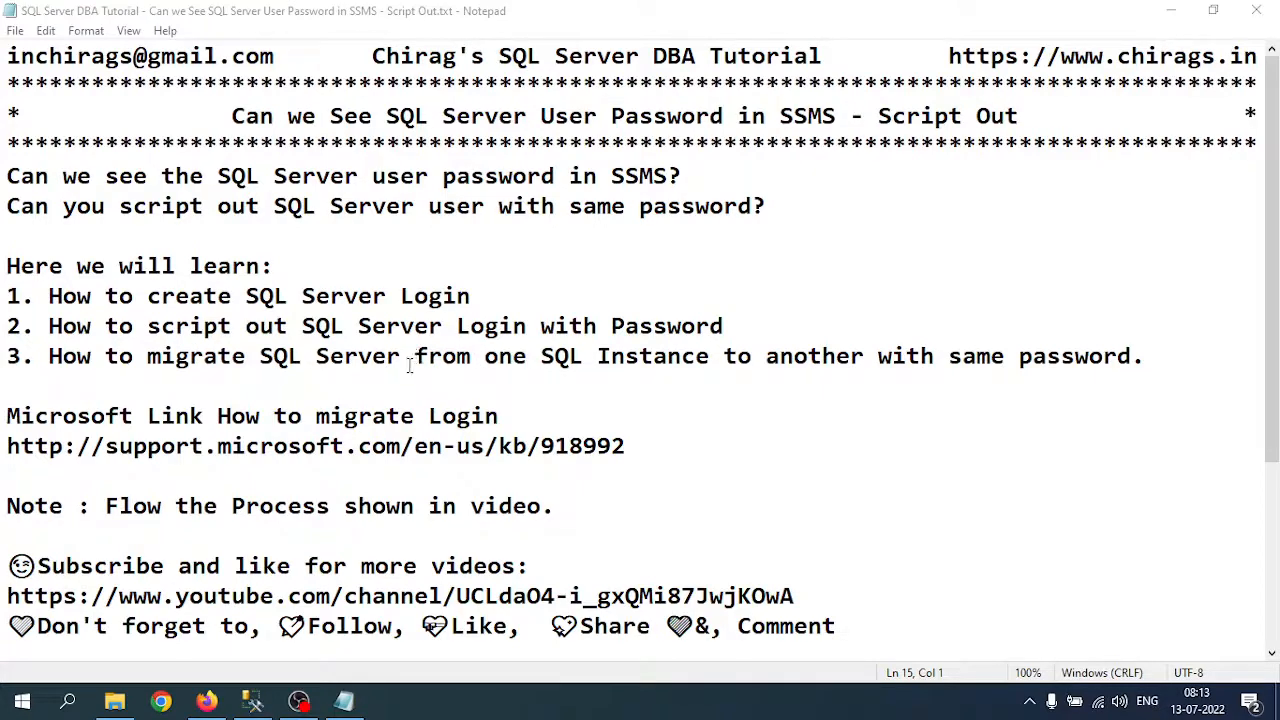
# Step: Insert 'Login' after 'Server' in the third outline point, then switch to Management Studio
pyautogui.click(409, 366)
pyautogui.write('Lo')
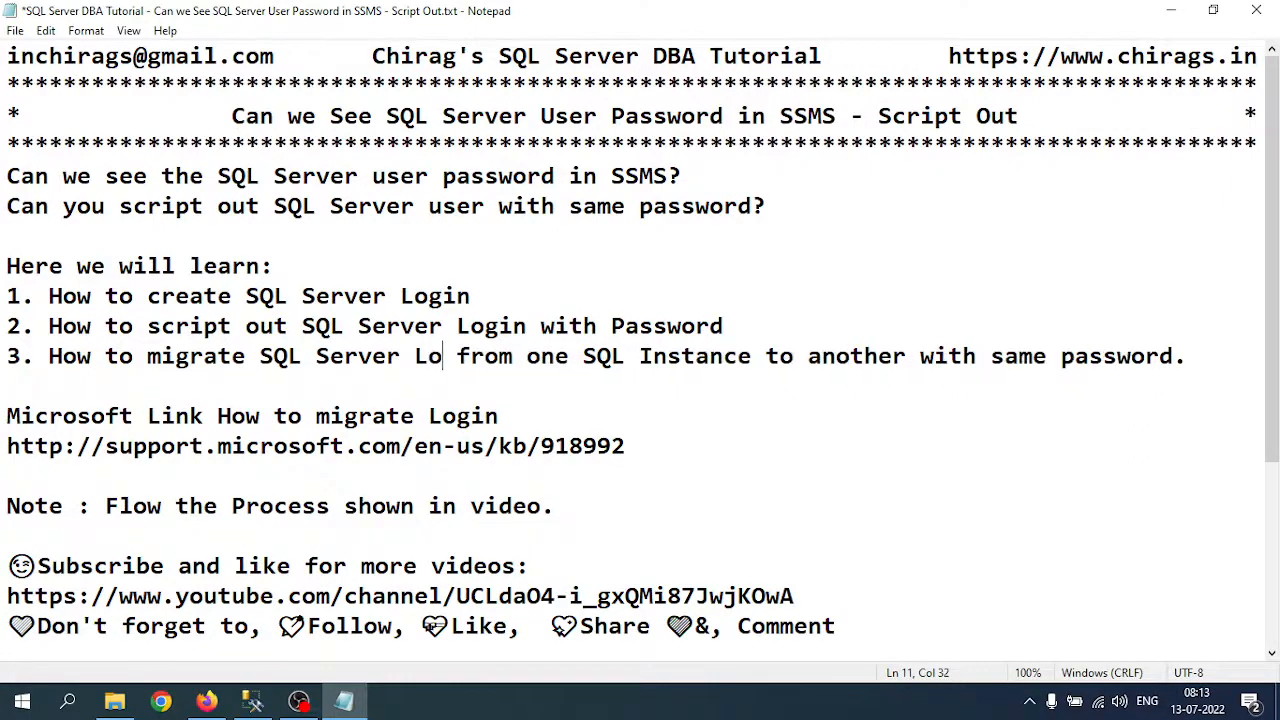
pyautogui.write('gin')
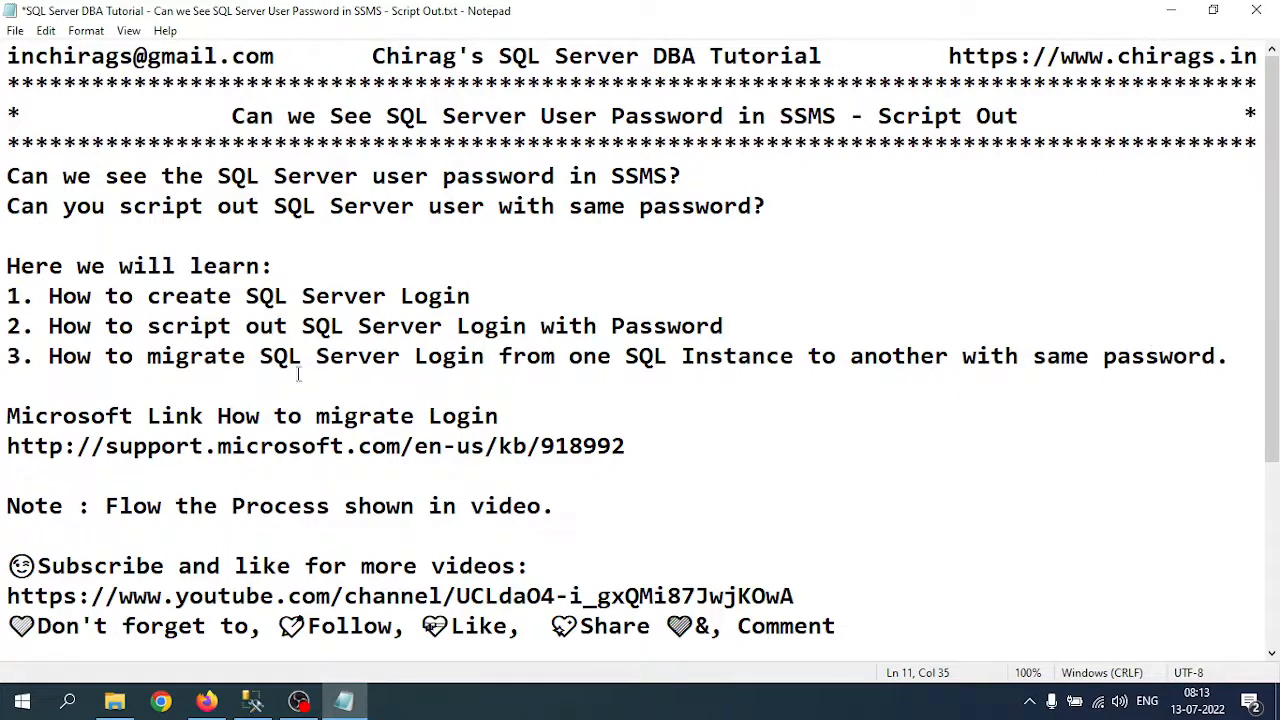
pyautogui.click(286, 302)
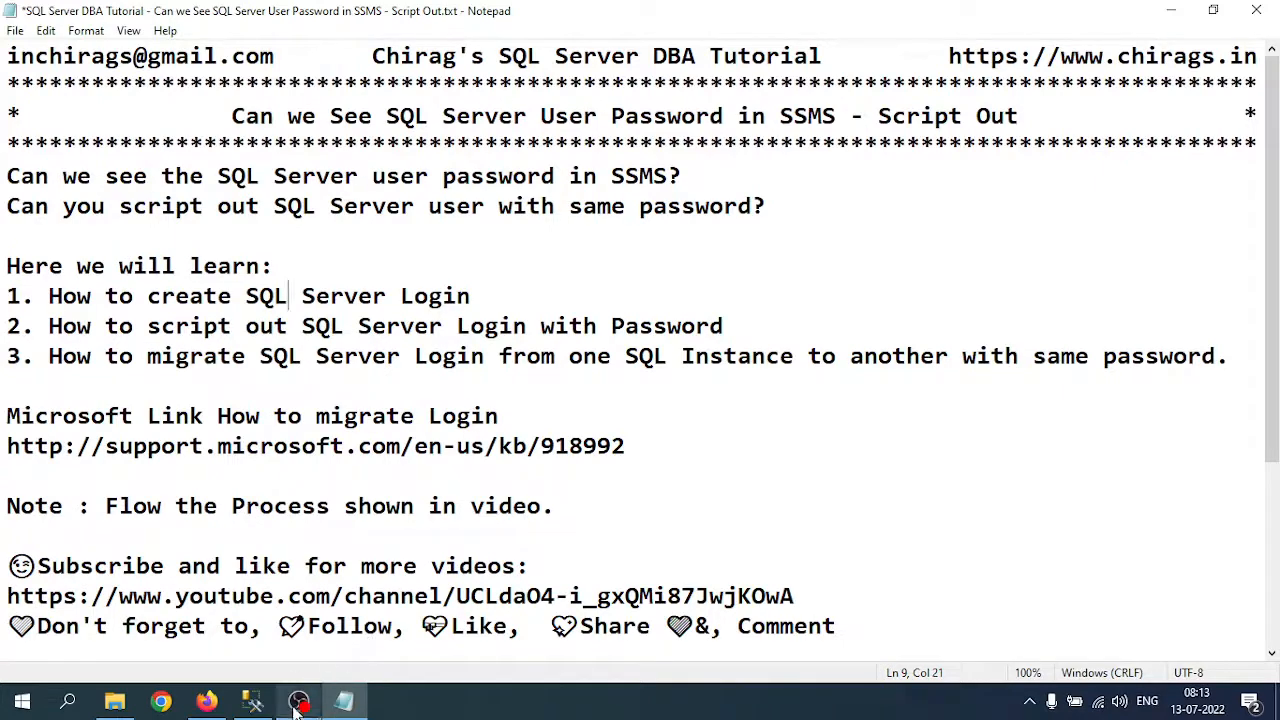
pyautogui.moveTo(207, 700)
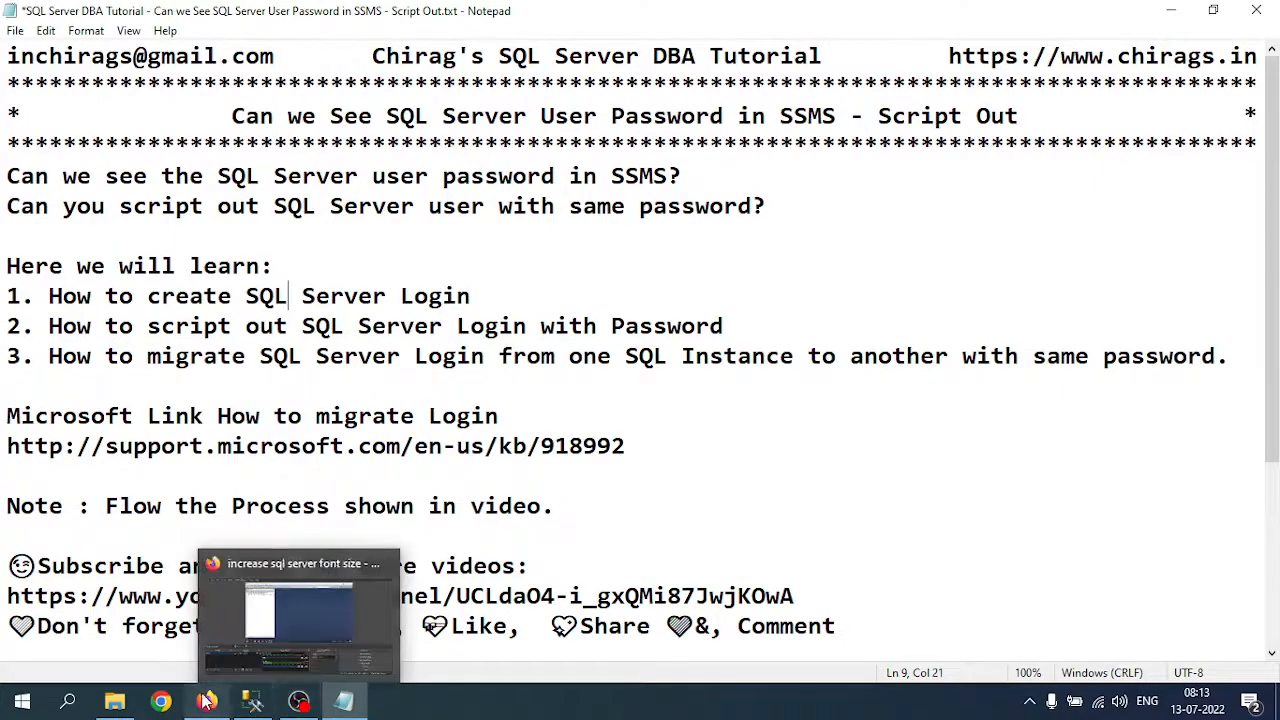
pyautogui.click(252, 700)
# Step: Expand Security > Logins in Object Explorer and start a New Login
pyautogui.click(17, 125)
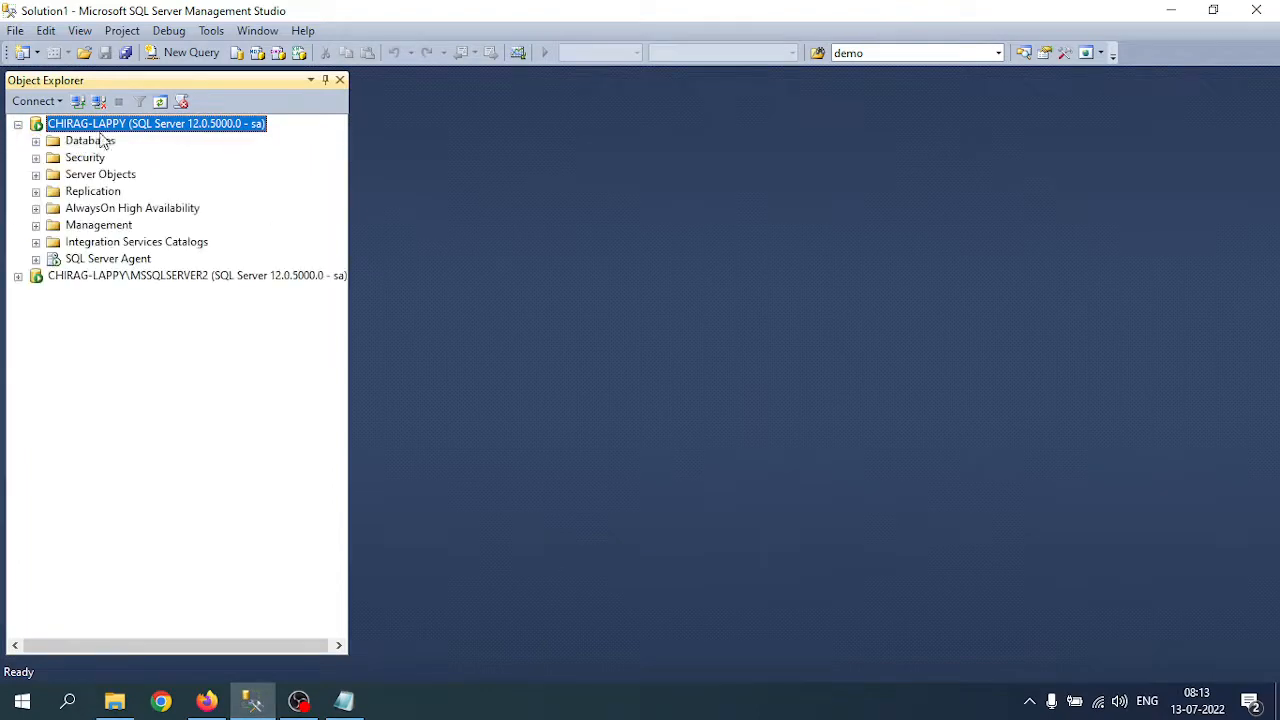
pyautogui.click(36, 141)
pyautogui.click(35, 124)
pyautogui.click(36, 158)
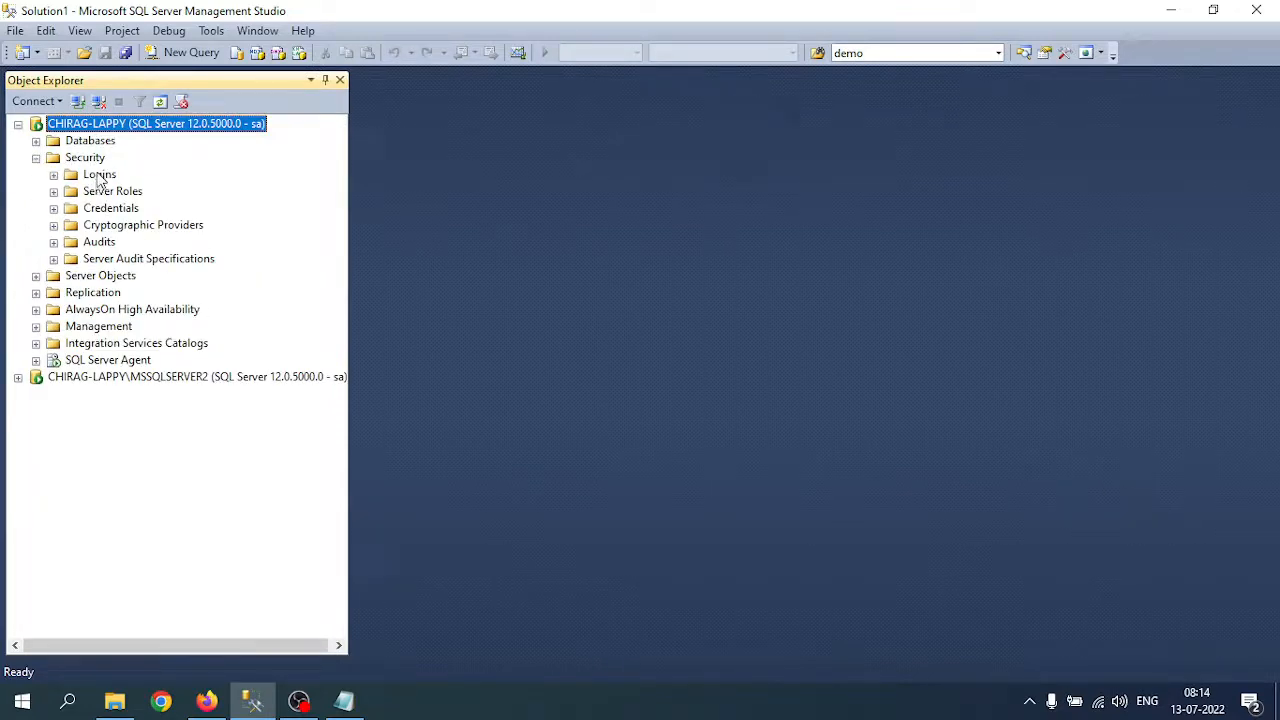
pyautogui.click(53, 175)
pyautogui.rightClick(104, 174)
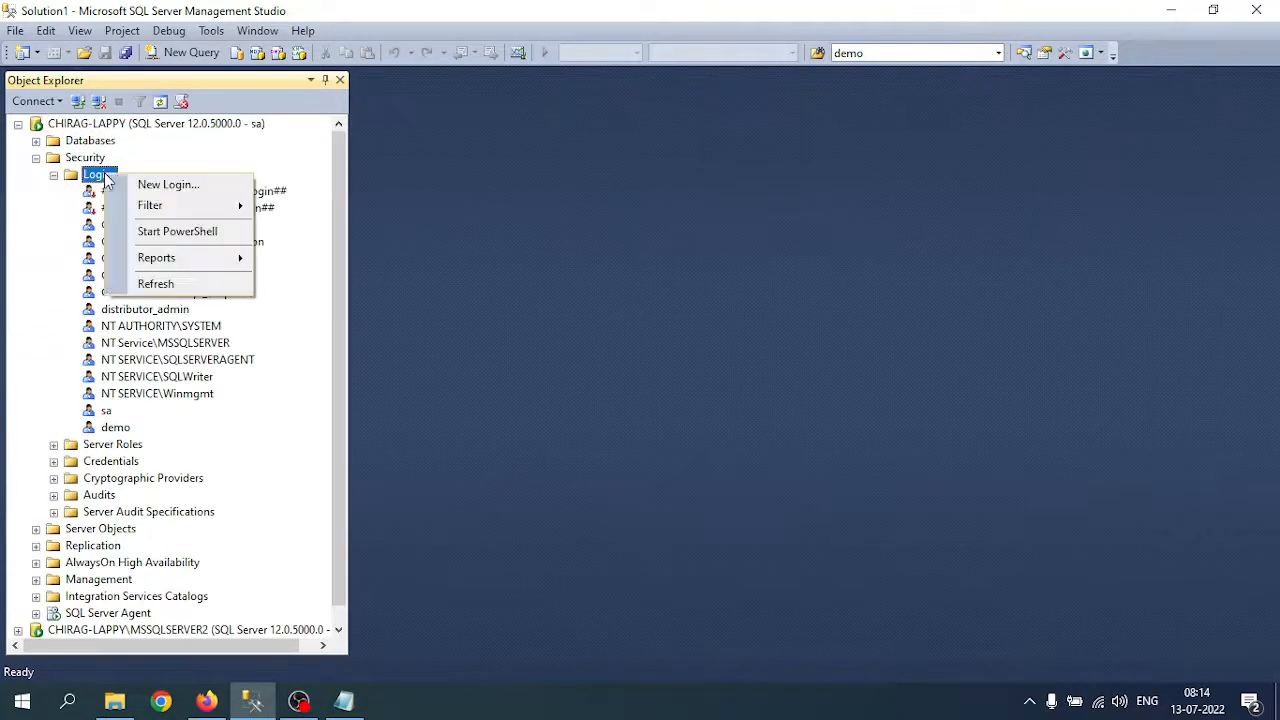
pyautogui.click(188, 185)
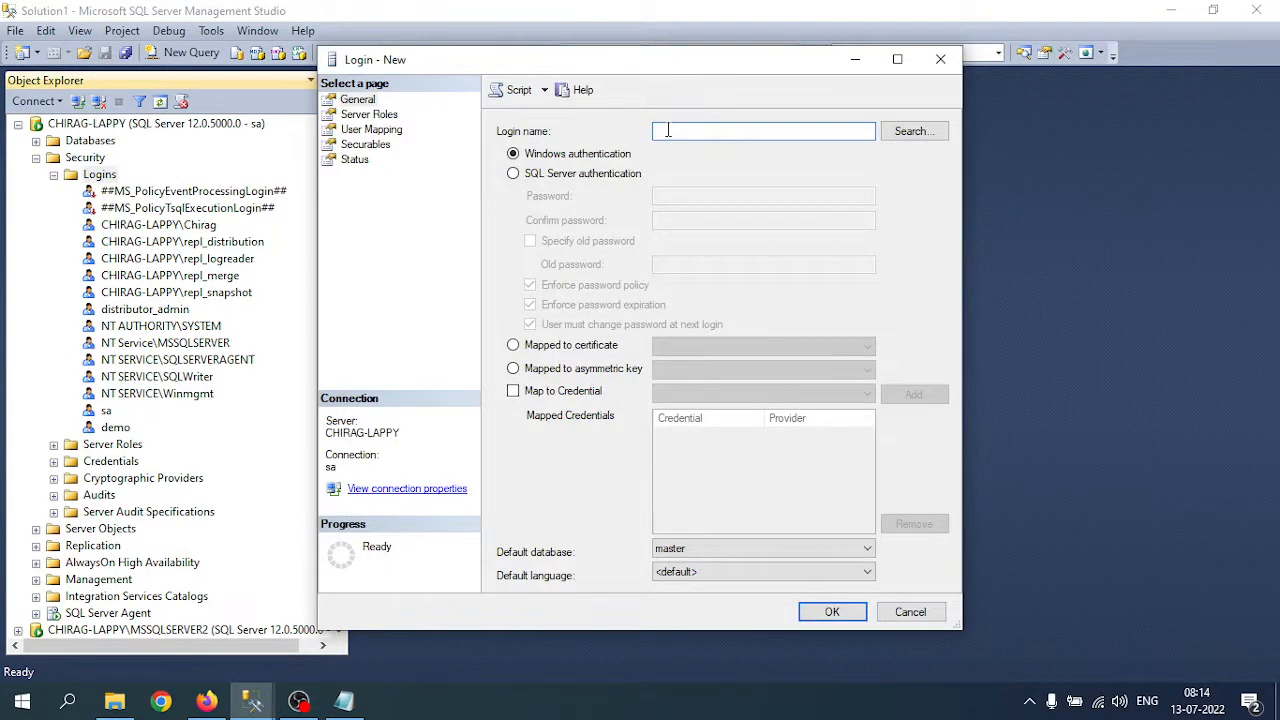
# Step: Create login testuser with SQL Server authentication, a password, and password policy enforcement off
pyautogui.write('testuser')
pyautogui.click(551, 176)
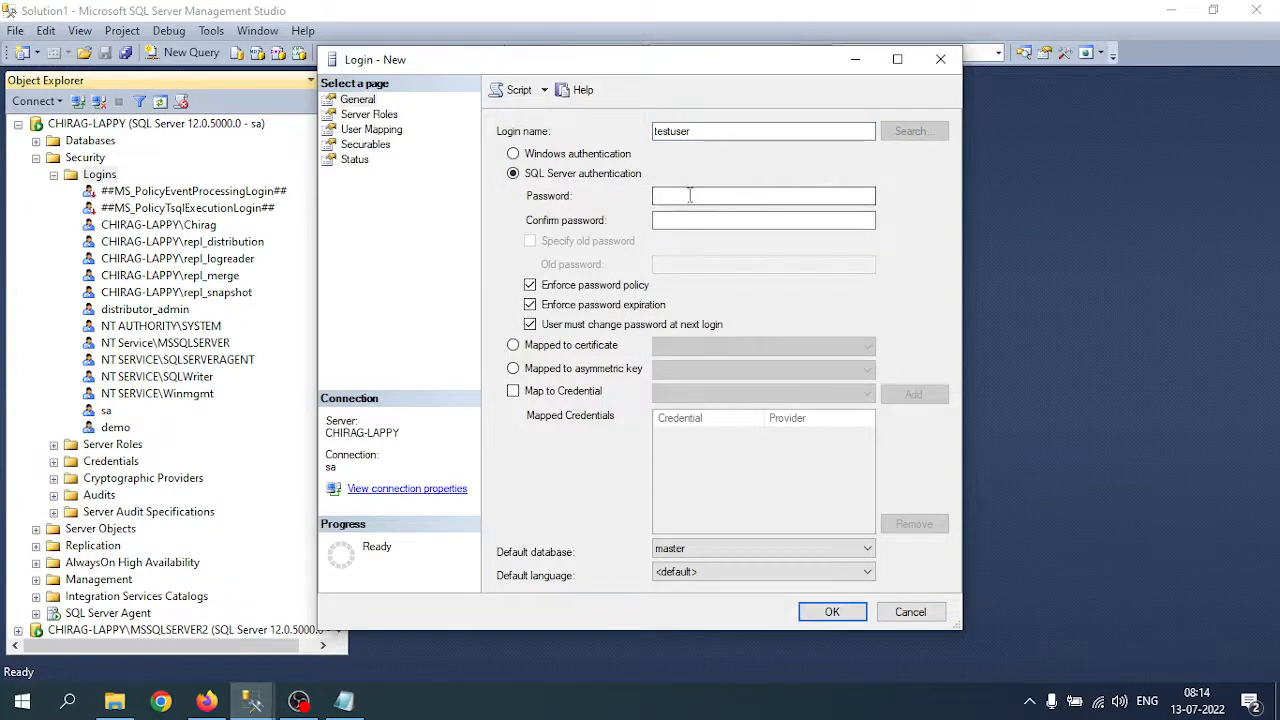
pyautogui.click(763, 196)
pyautogui.write('●●●')
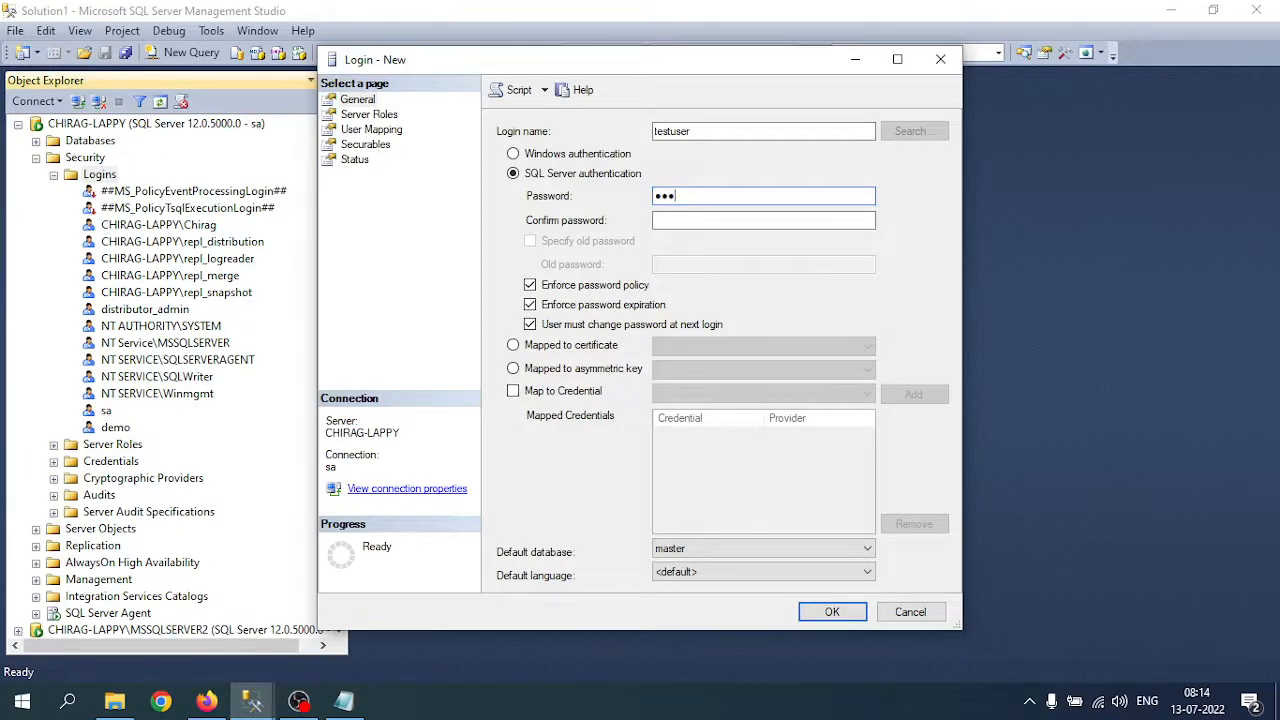
pyautogui.write('●●●●●●')
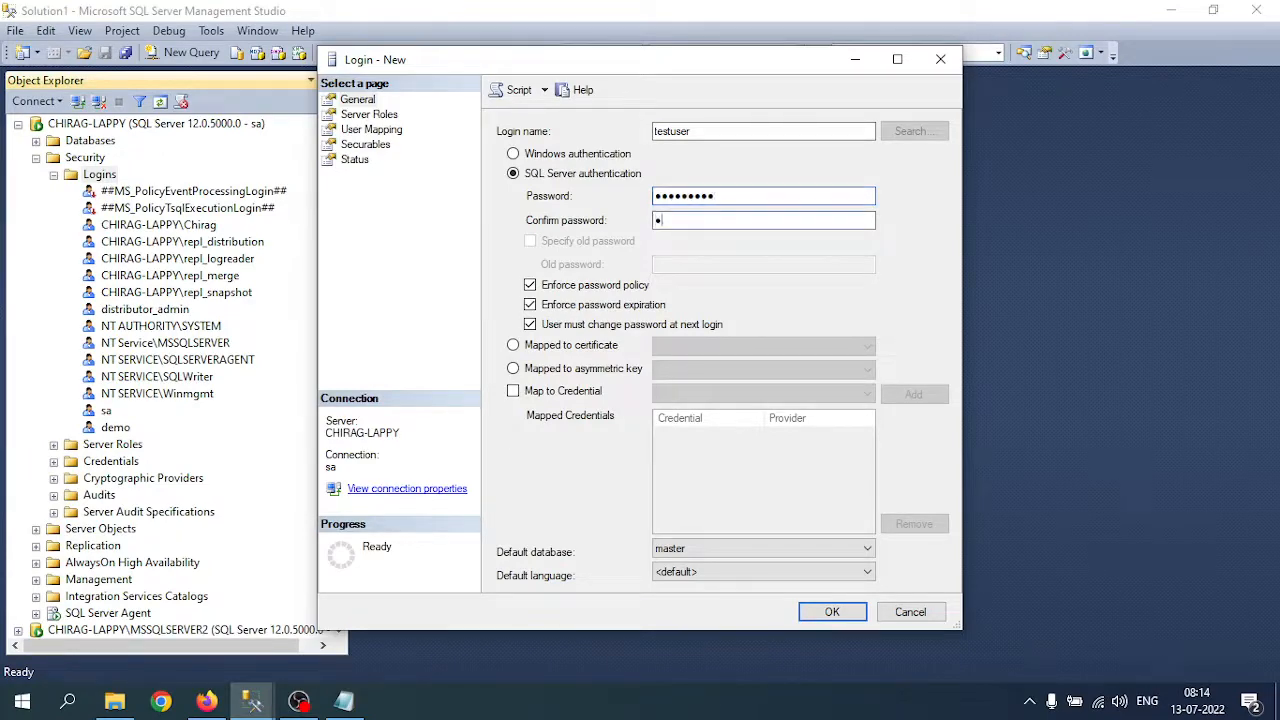
pyautogui.write('●')
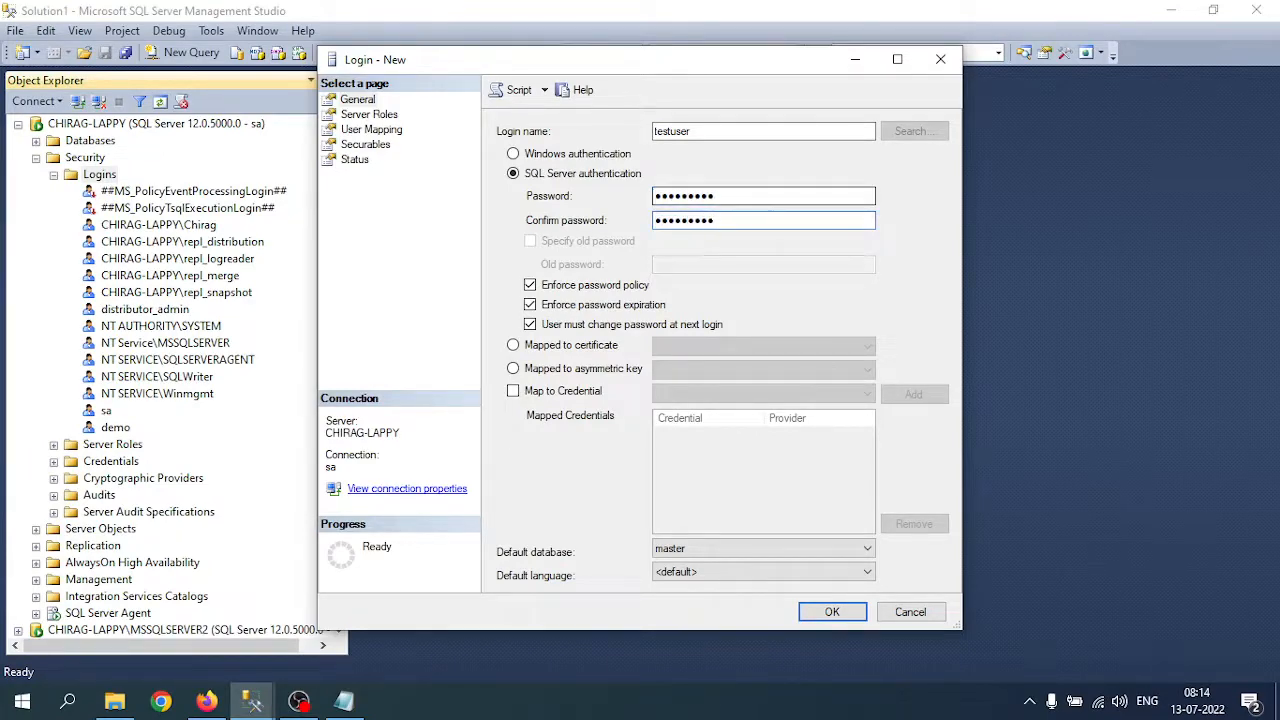
pyautogui.click(615, 285)
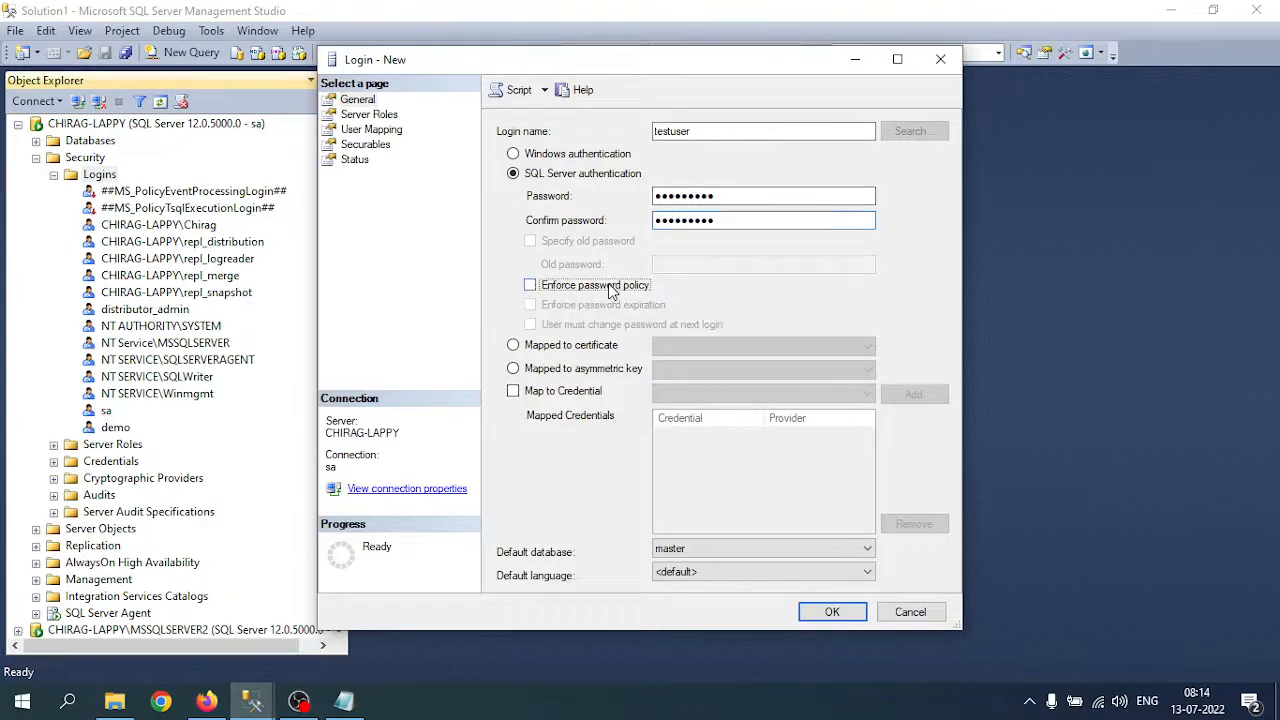
pyautogui.click(835, 612)
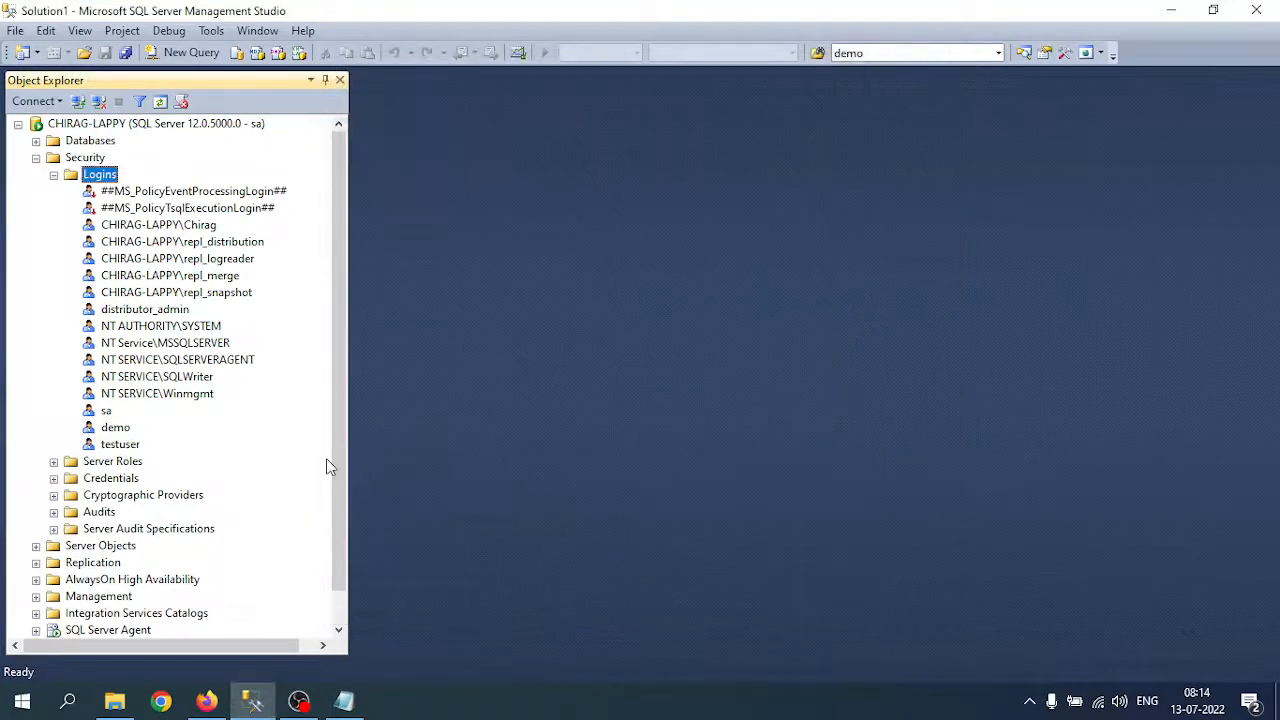
# Step: Refresh Logins, connect to the server as testuser, disconnect that session, and return to Notepad
pyautogui.rightClick(117, 447)
pyautogui.click(168, 644)
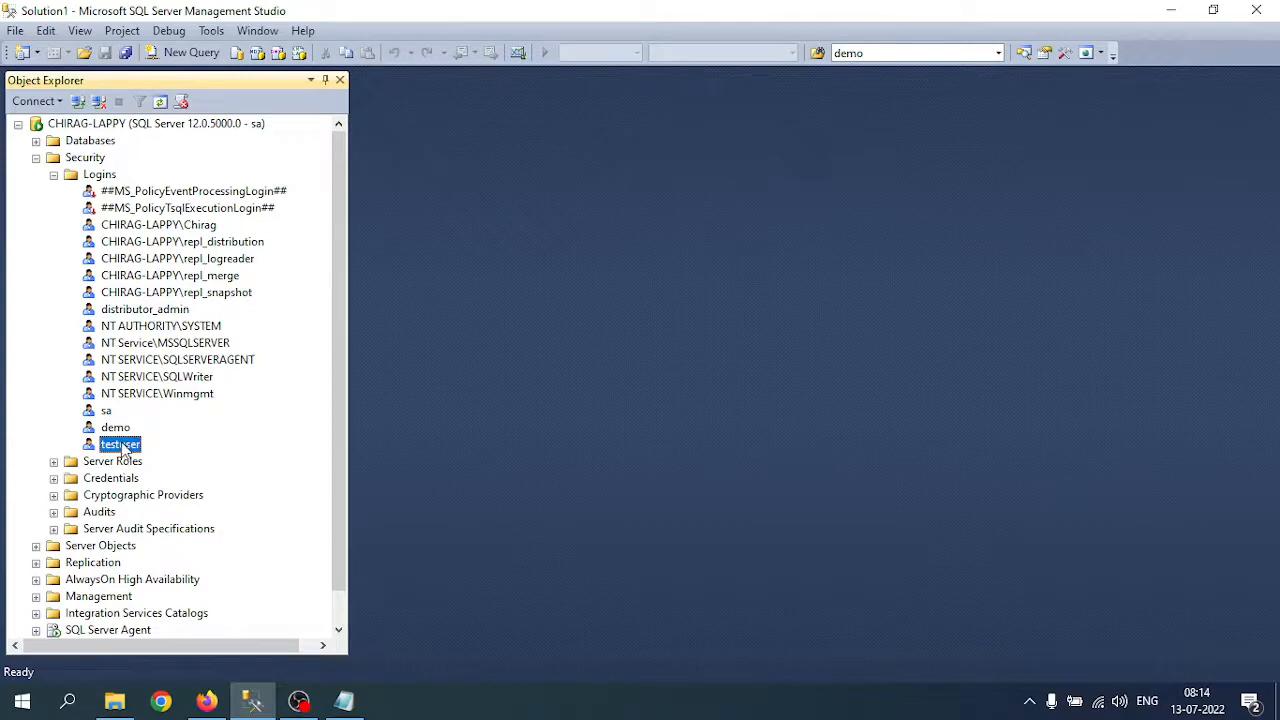
pyautogui.click(78, 101)
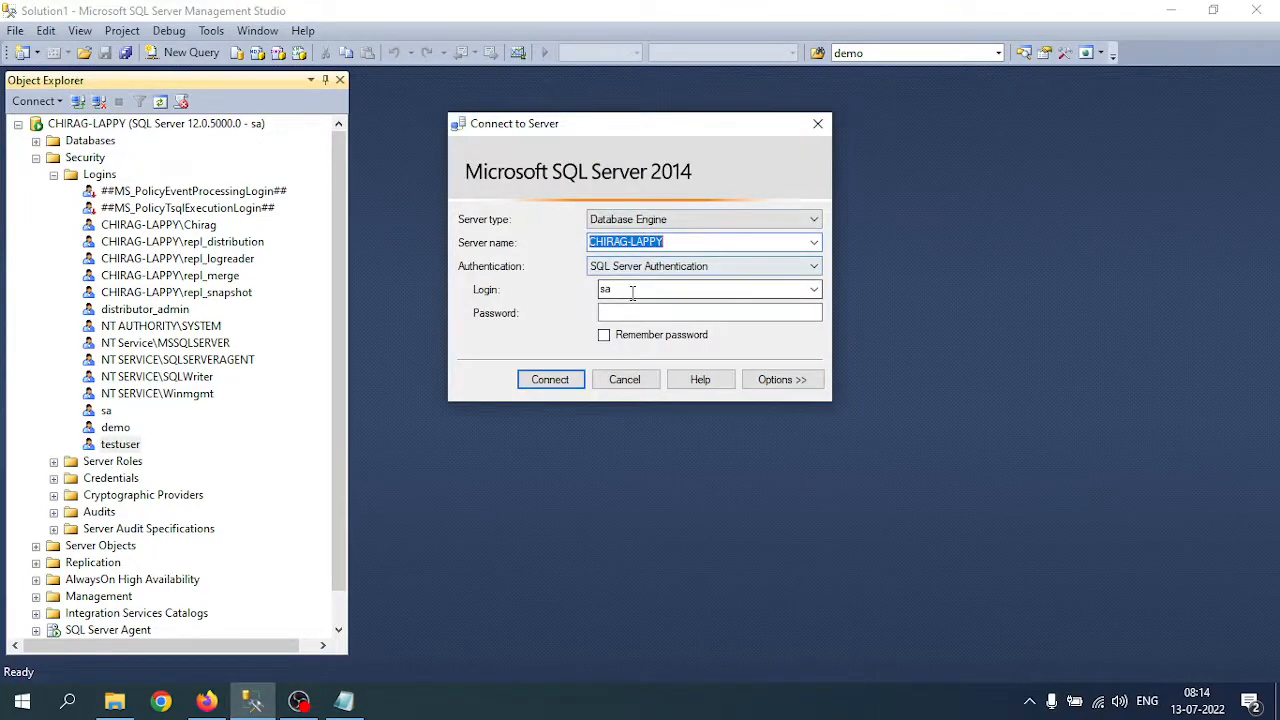
pyautogui.doubleClick(605, 289)
pyautogui.write('testuser')
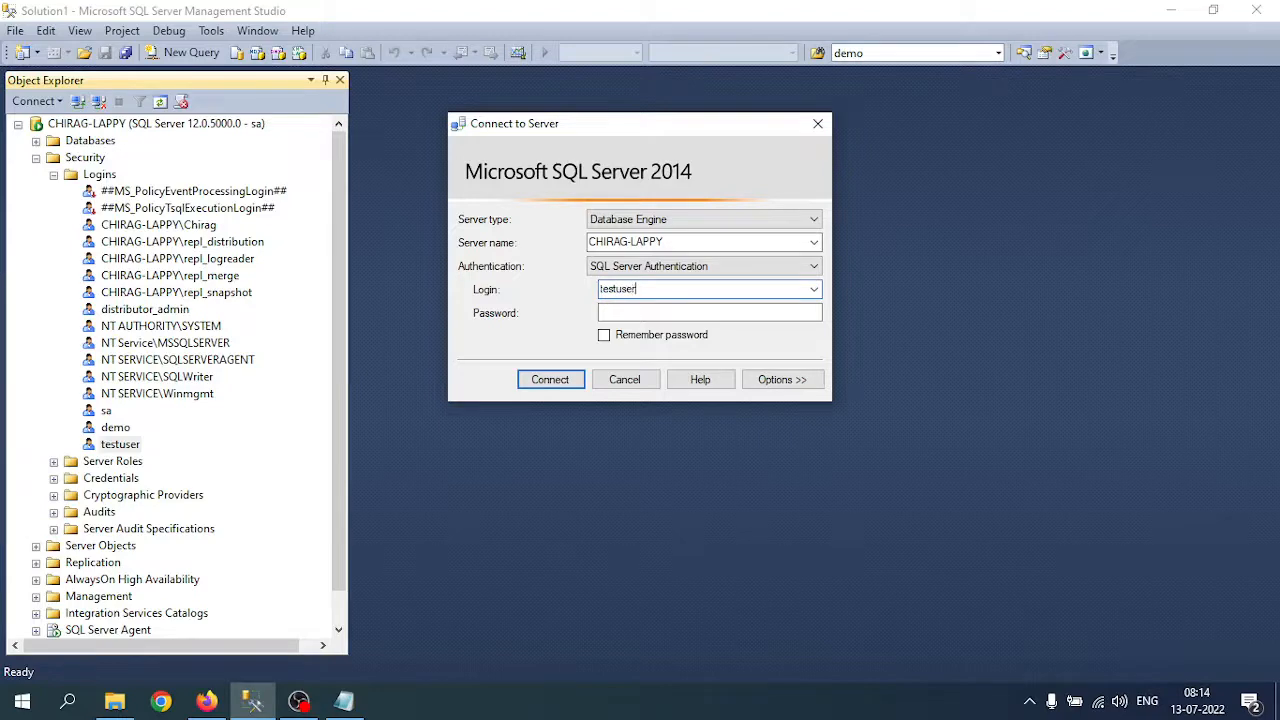
pyautogui.press('Tab')
pyautogui.write('t')
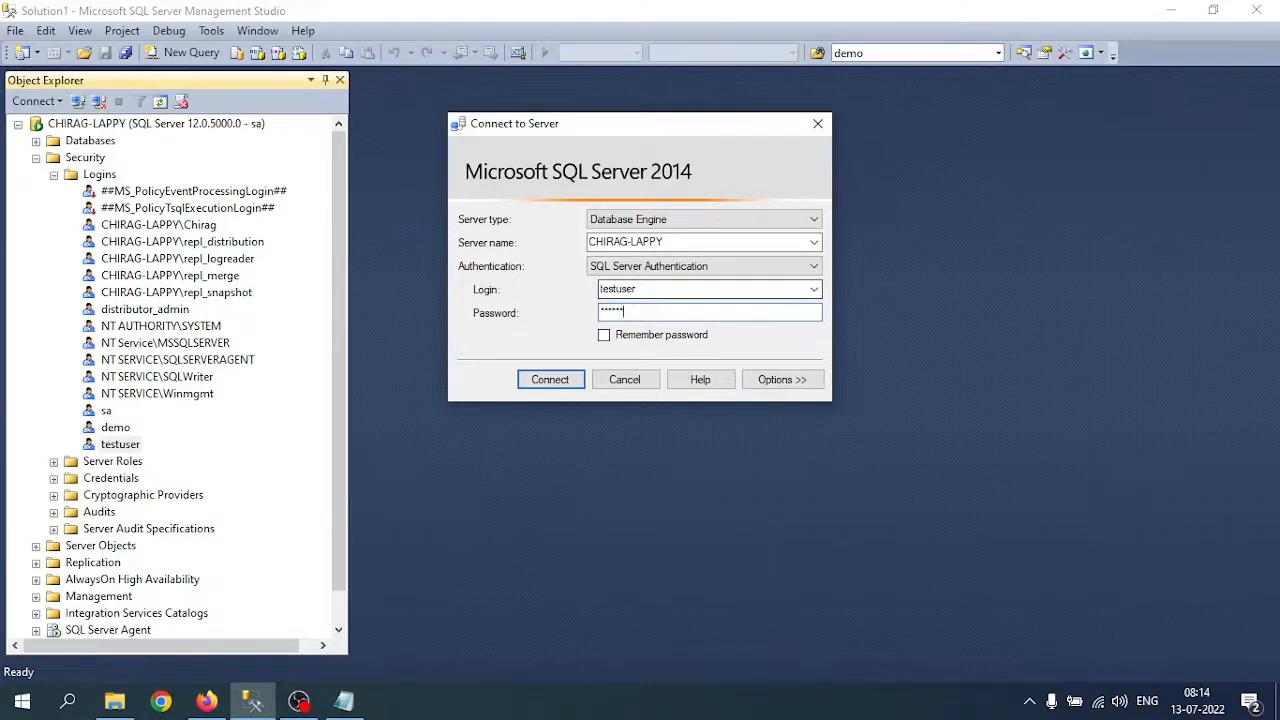
pyautogui.press('Return')
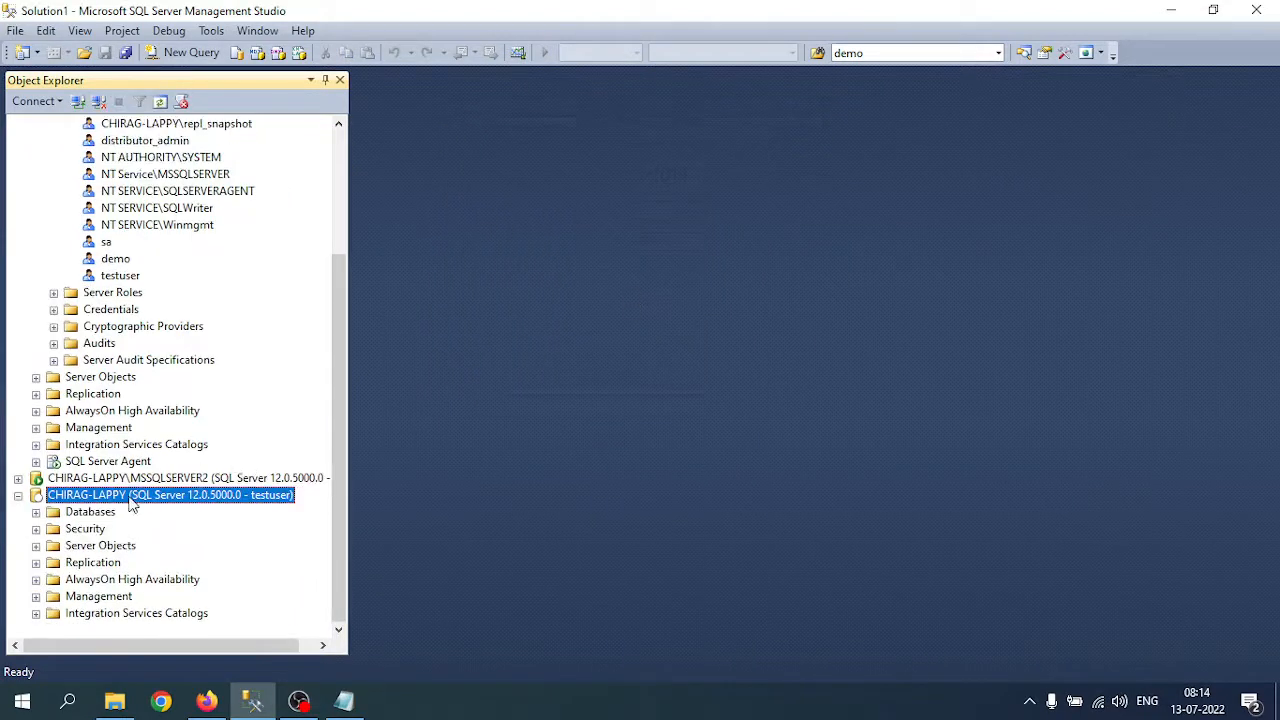
pyautogui.click(98, 101)
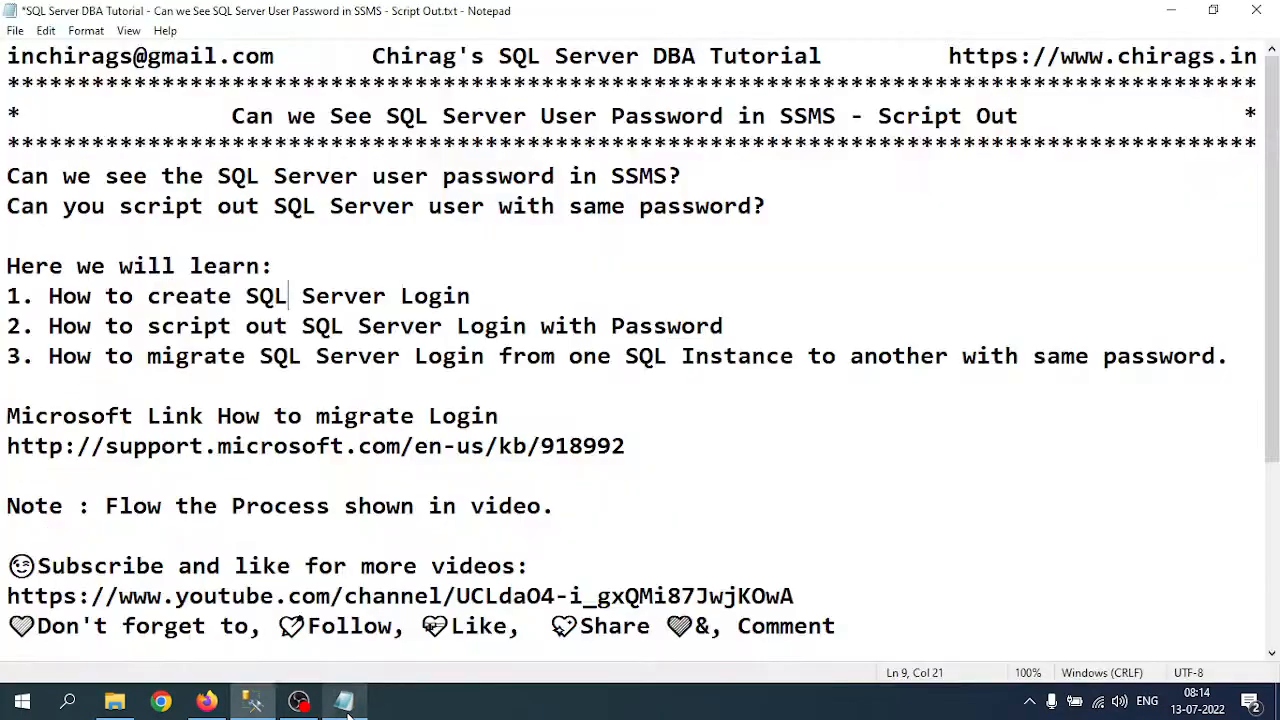
pyautogui.click(343, 700)
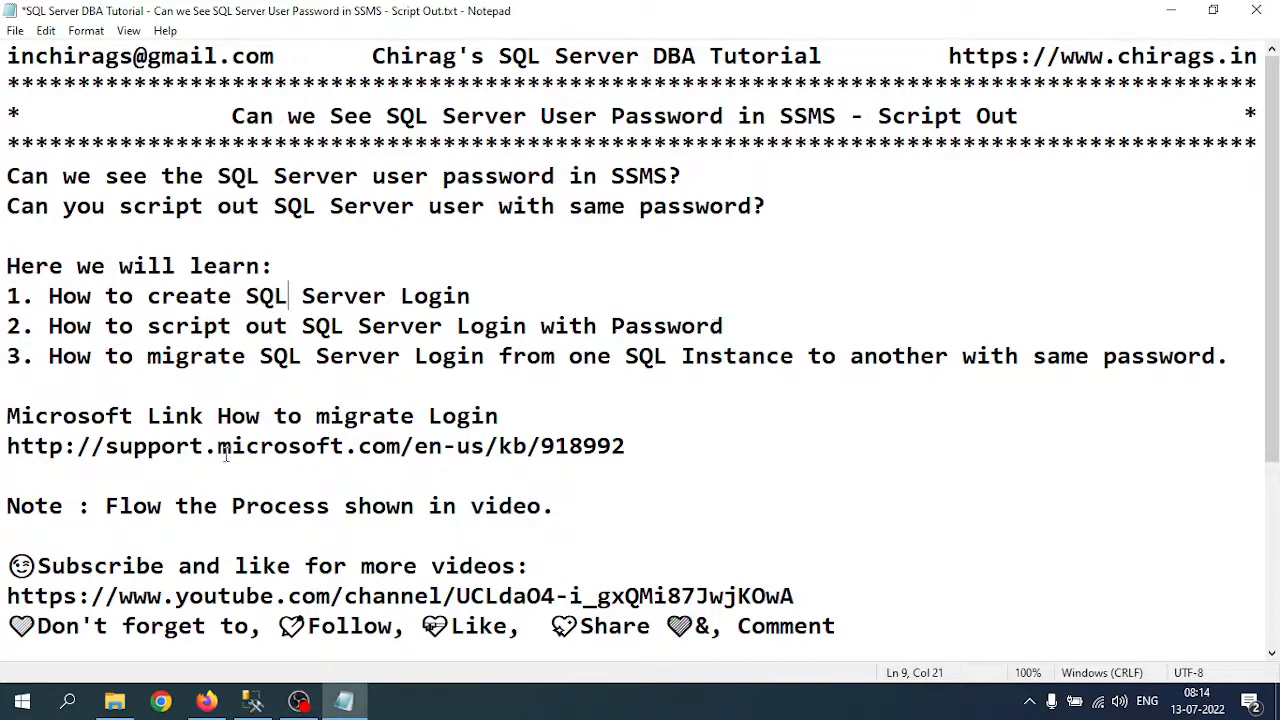
pyautogui.click(366, 706)
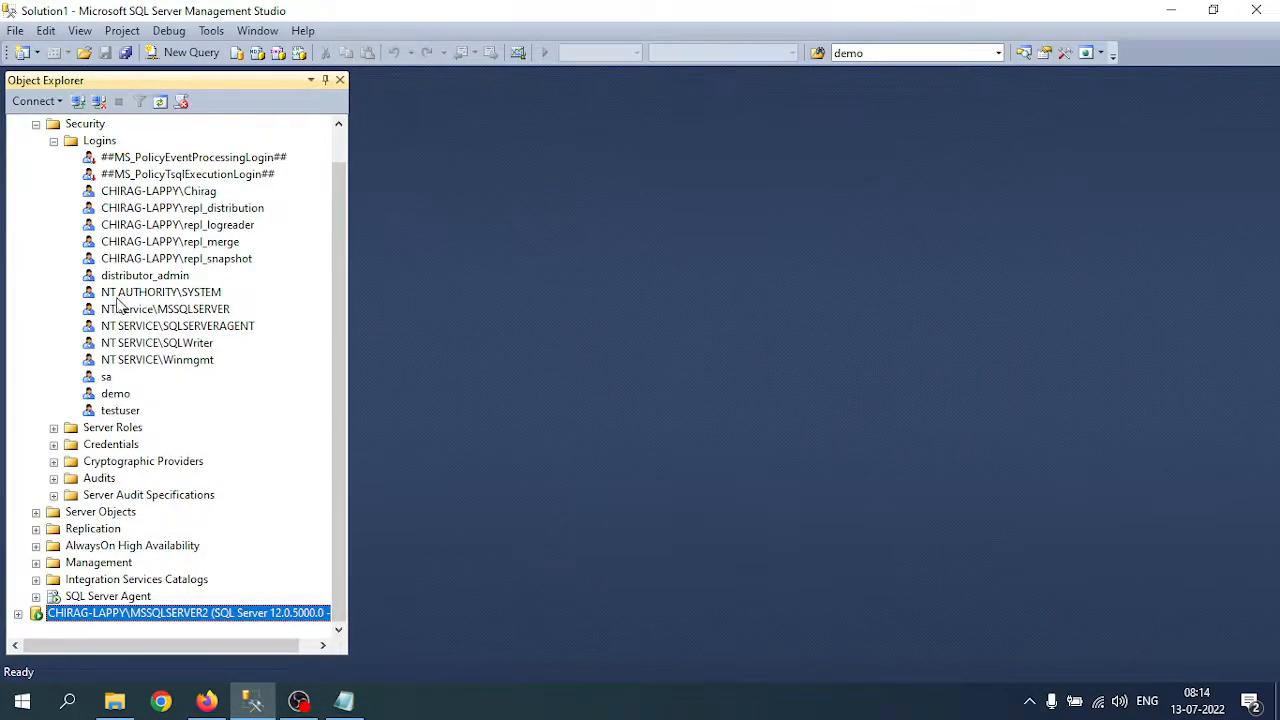
pyautogui.scroll(1, 86, 200)
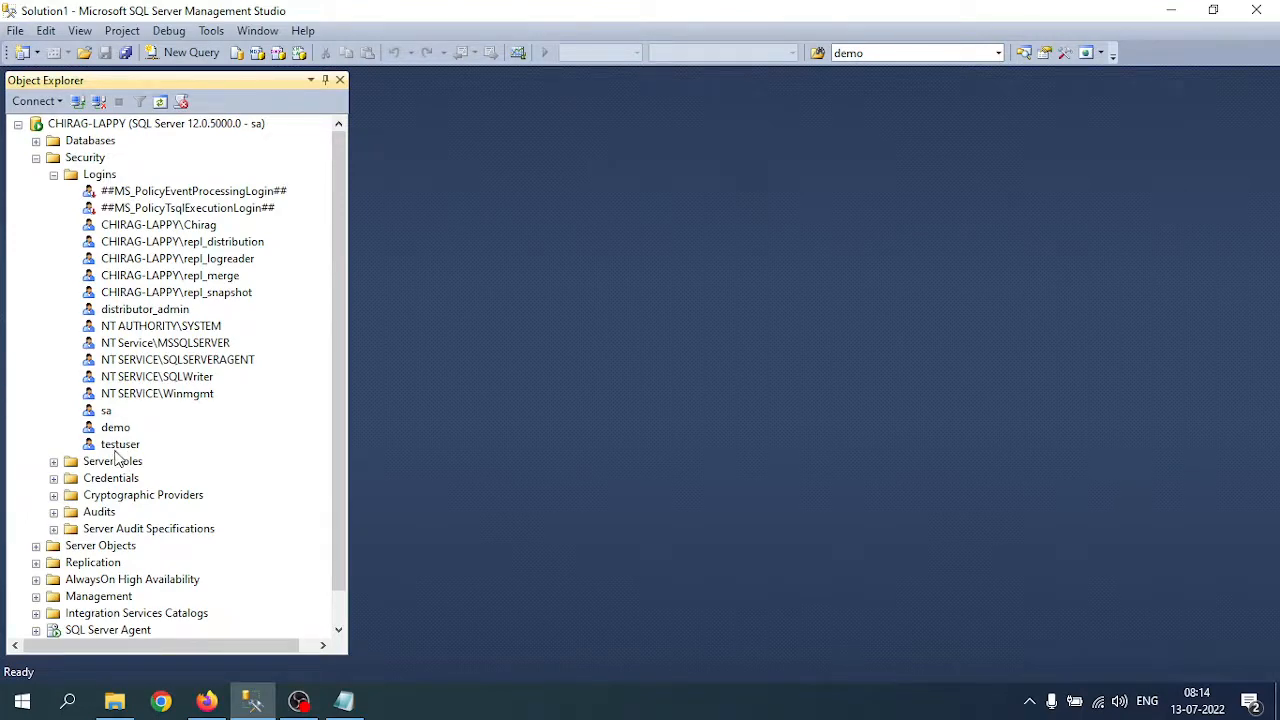
pyautogui.rightClick(117, 446)
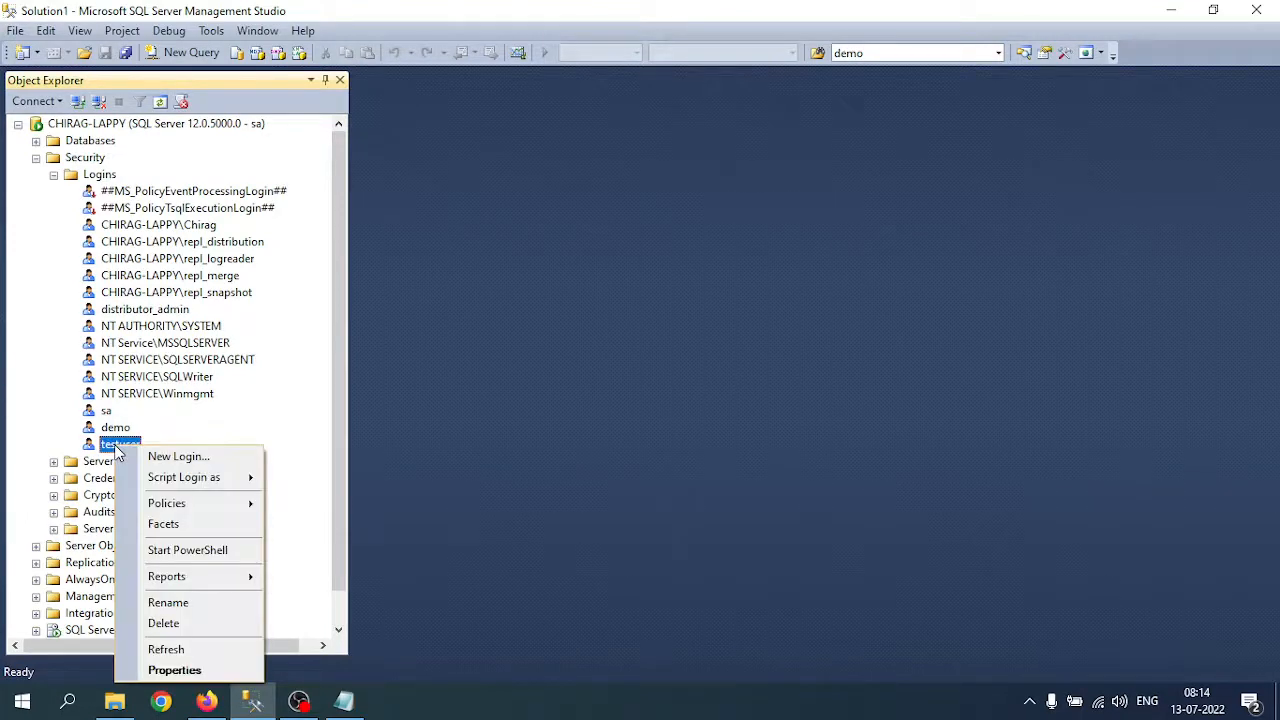
pyautogui.click(161, 667)
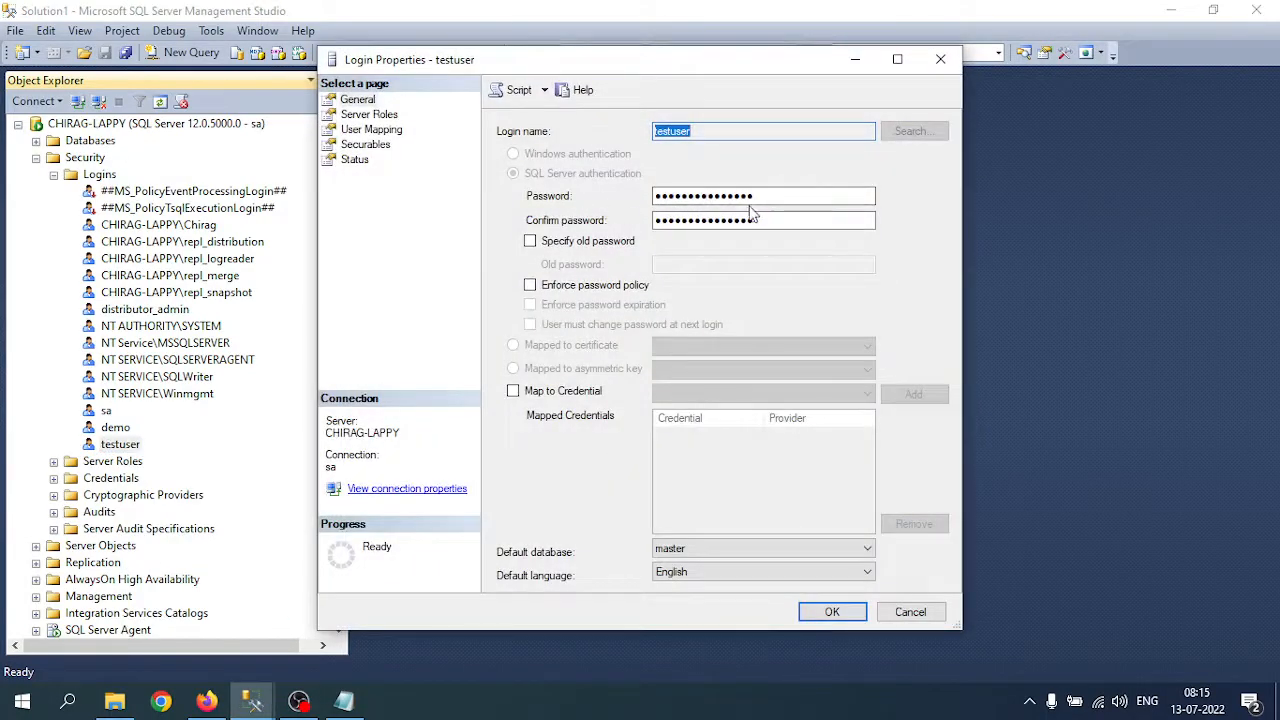
pyautogui.click(796, 196)
pyautogui.doubleClick(796, 196)
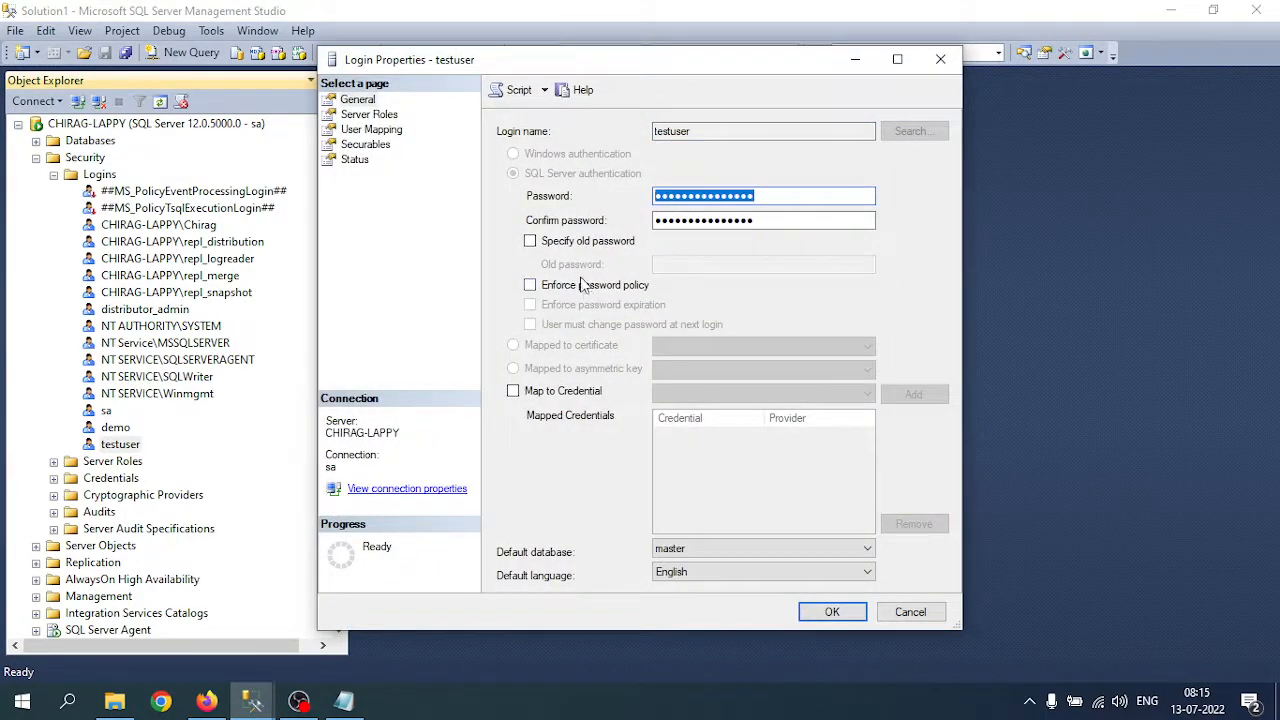
pyautogui.click(775, 220)
pyautogui.moveTo(769, 197); pyautogui.dragTo(585, 198)
pyautogui.click(908, 614)
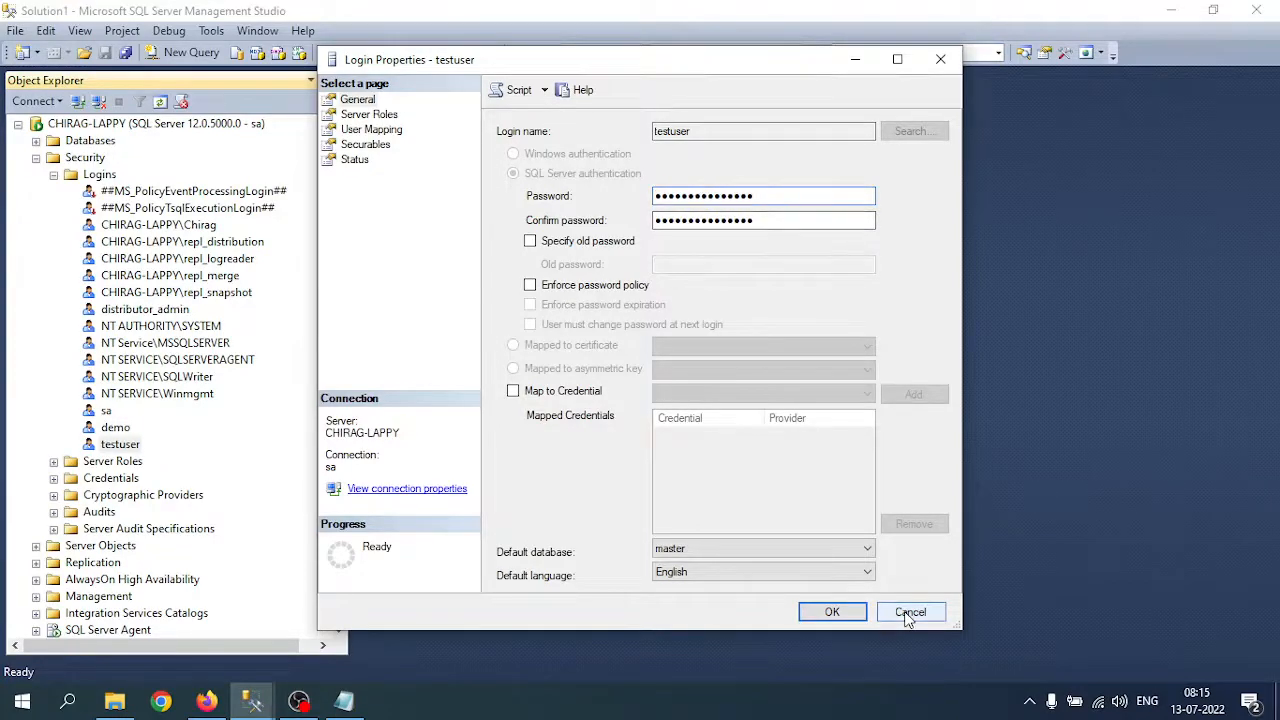
# Step: Script testuser's login as CREATE To a New Query Editor Window
pyautogui.rightClick(126, 452)
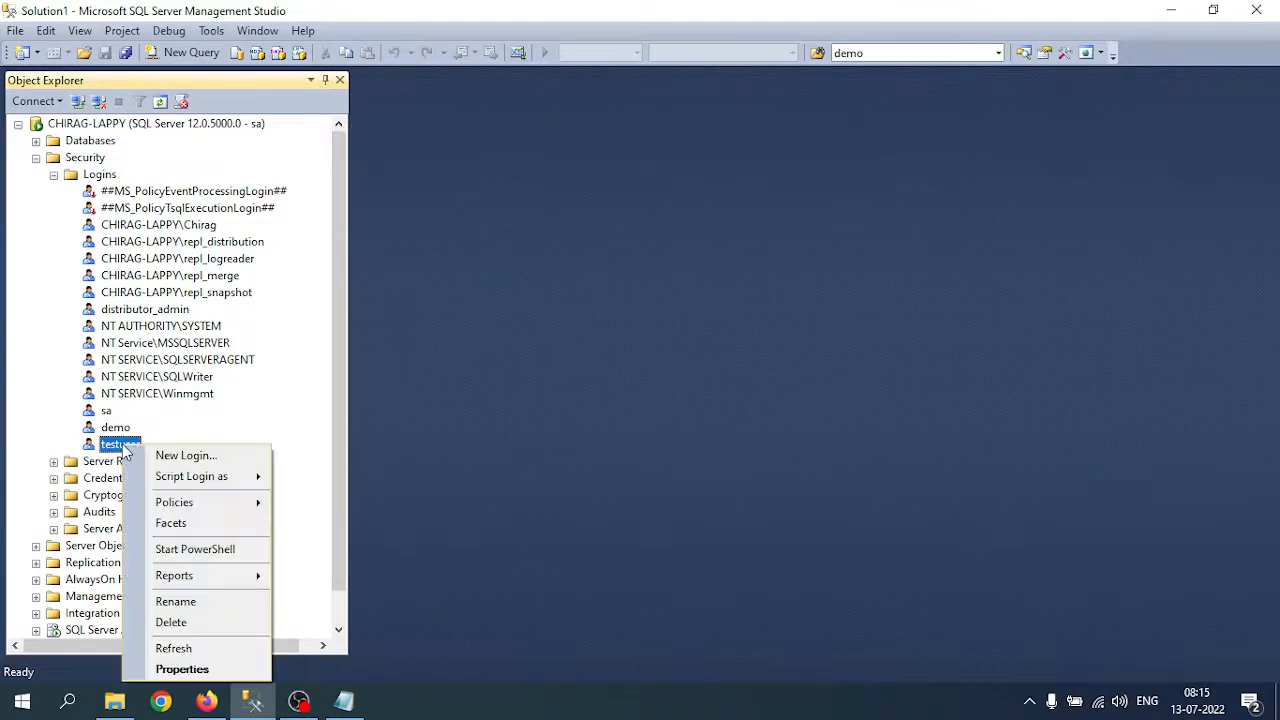
pyautogui.moveTo(186, 481)
pyautogui.moveTo(366, 487)
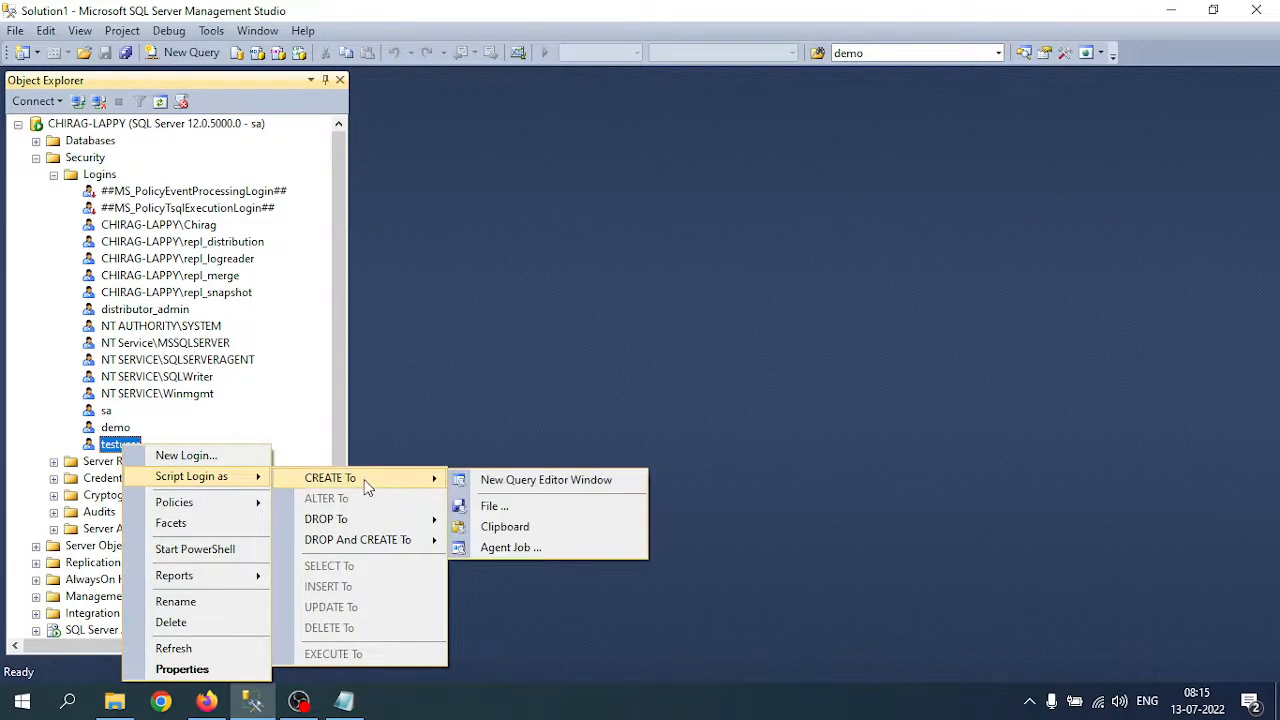
pyautogui.click(526, 484)
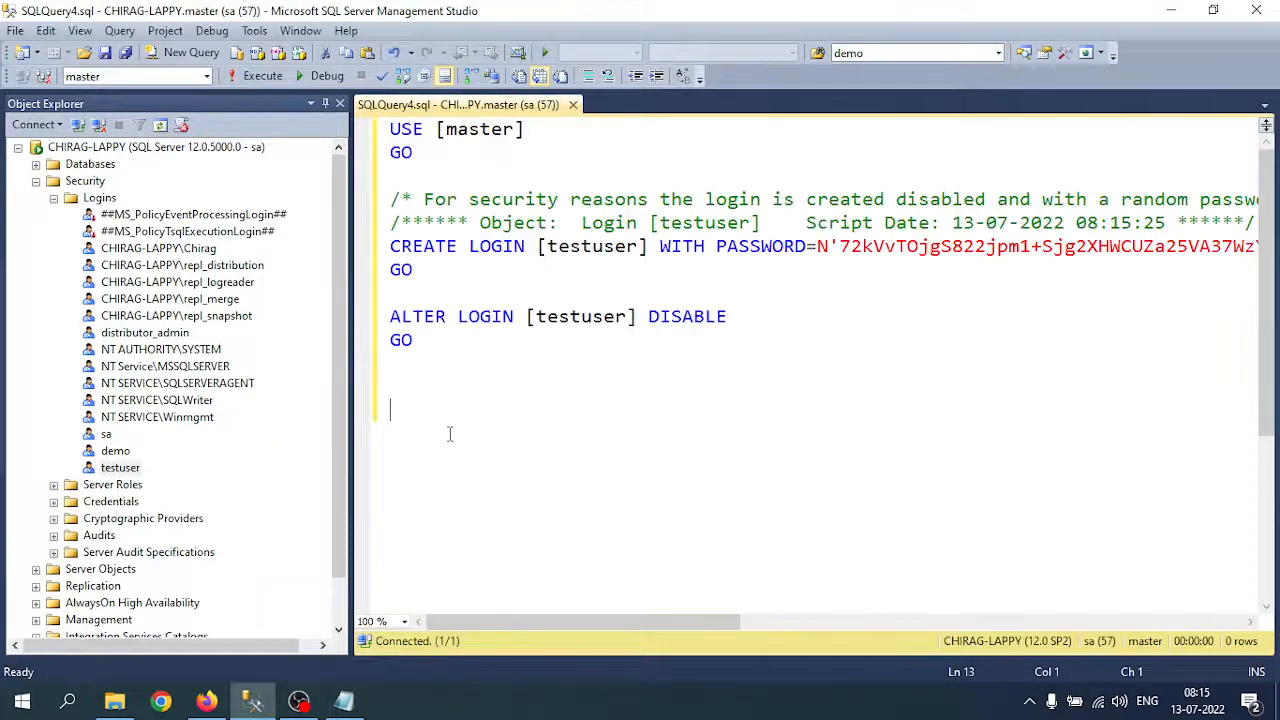
# Step: Auto-hide Object Explorer and select the whole generated CREATE LOGIN script
pyautogui.click(503, 177)
pyautogui.click(326, 104)
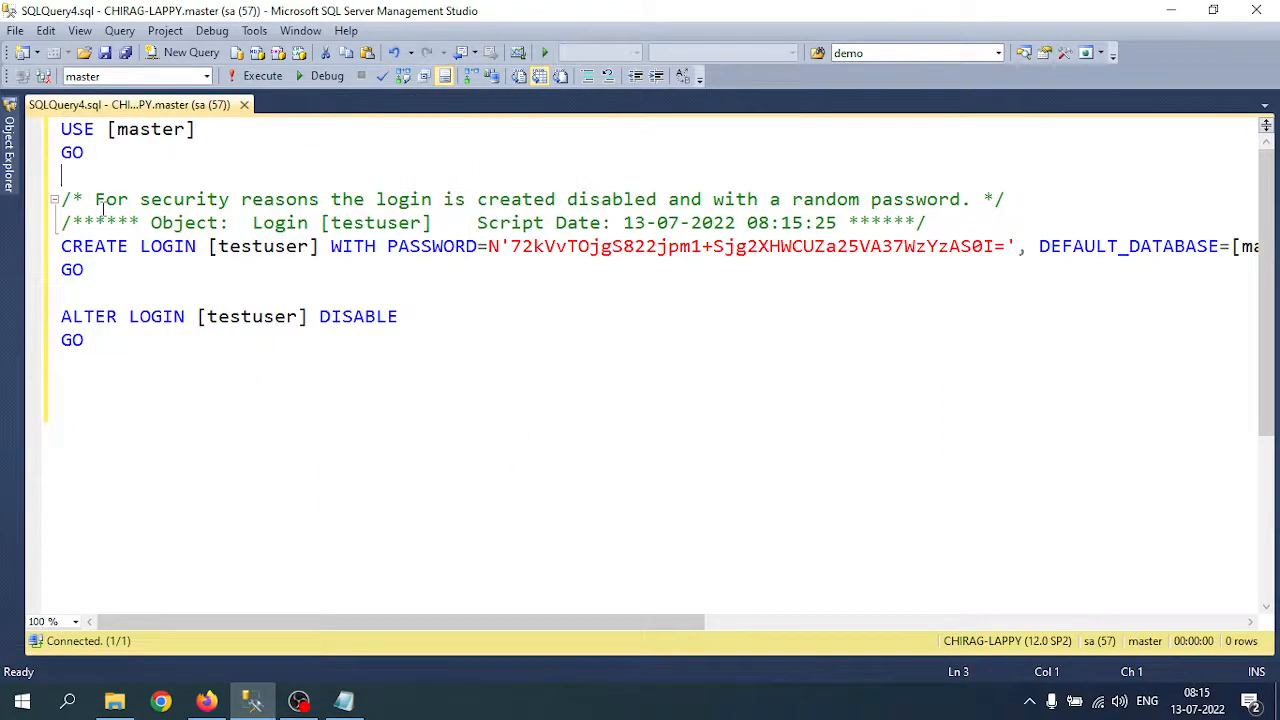
pyautogui.click(254, 208)
pyautogui.moveTo(65, 133); pyautogui.dragTo(490, 362)
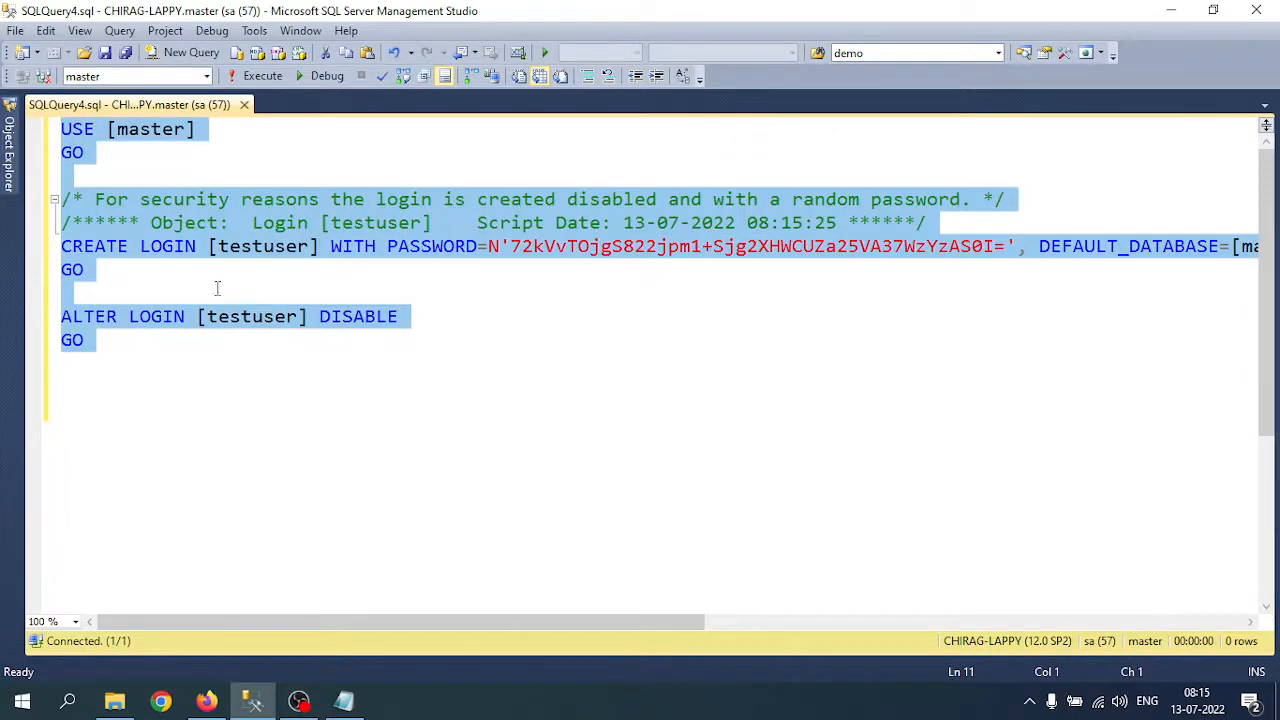
pyautogui.moveTo(336, 621); pyautogui.dragTo(149, 606)
# Step: Pin Object Explorer back and expand the MSSQLSERVER2 instance
pyautogui.click(9, 150)
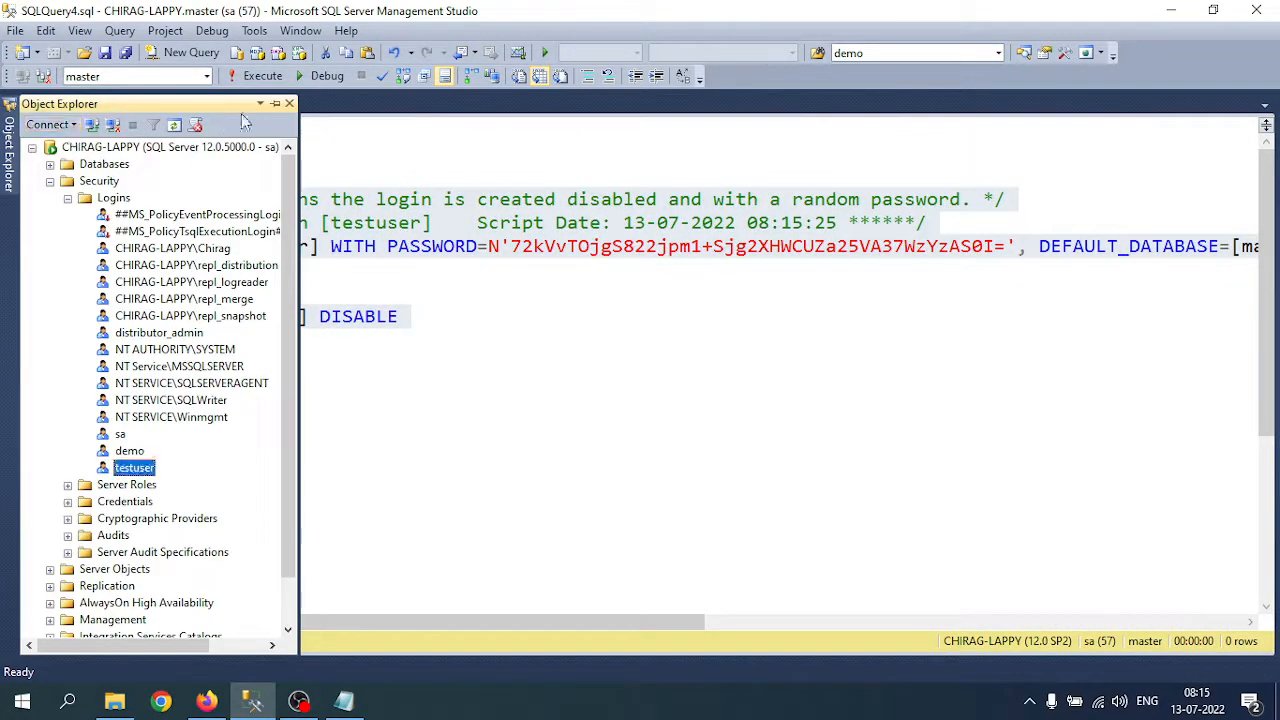
pyautogui.click(275, 103)
pyautogui.click(18, 148)
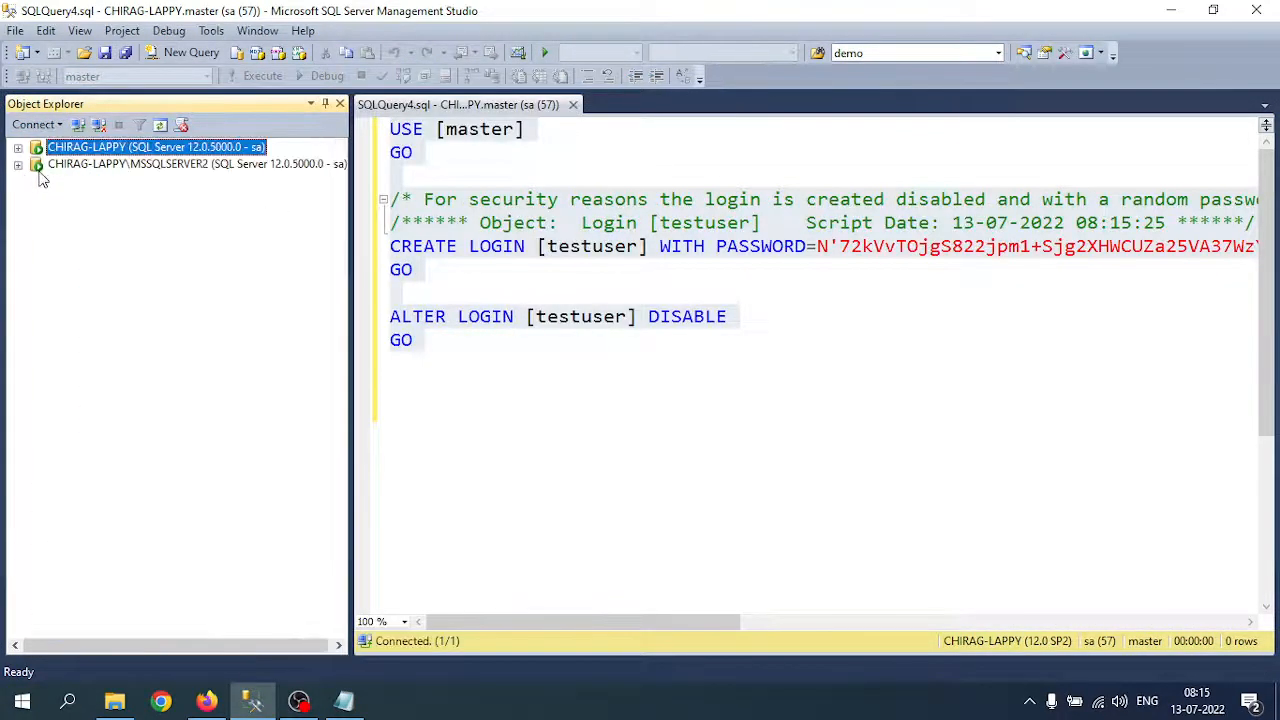
pyautogui.click(96, 165)
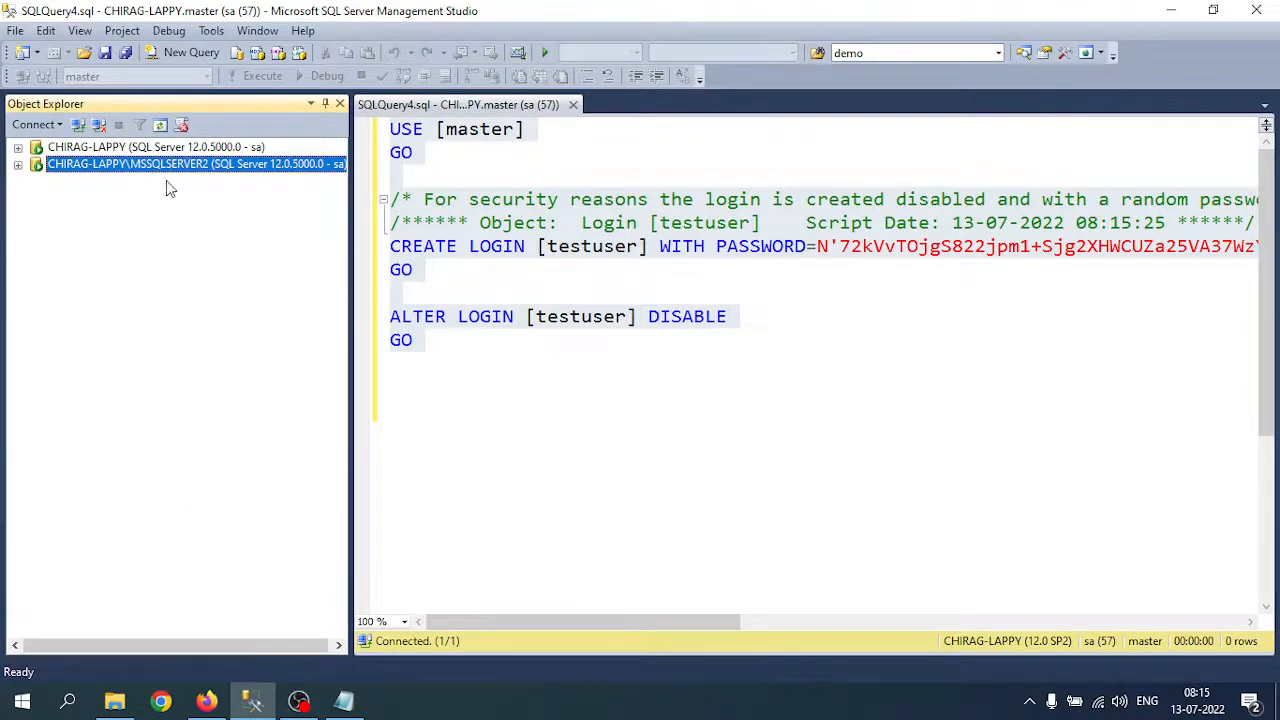
pyautogui.click(18, 165)
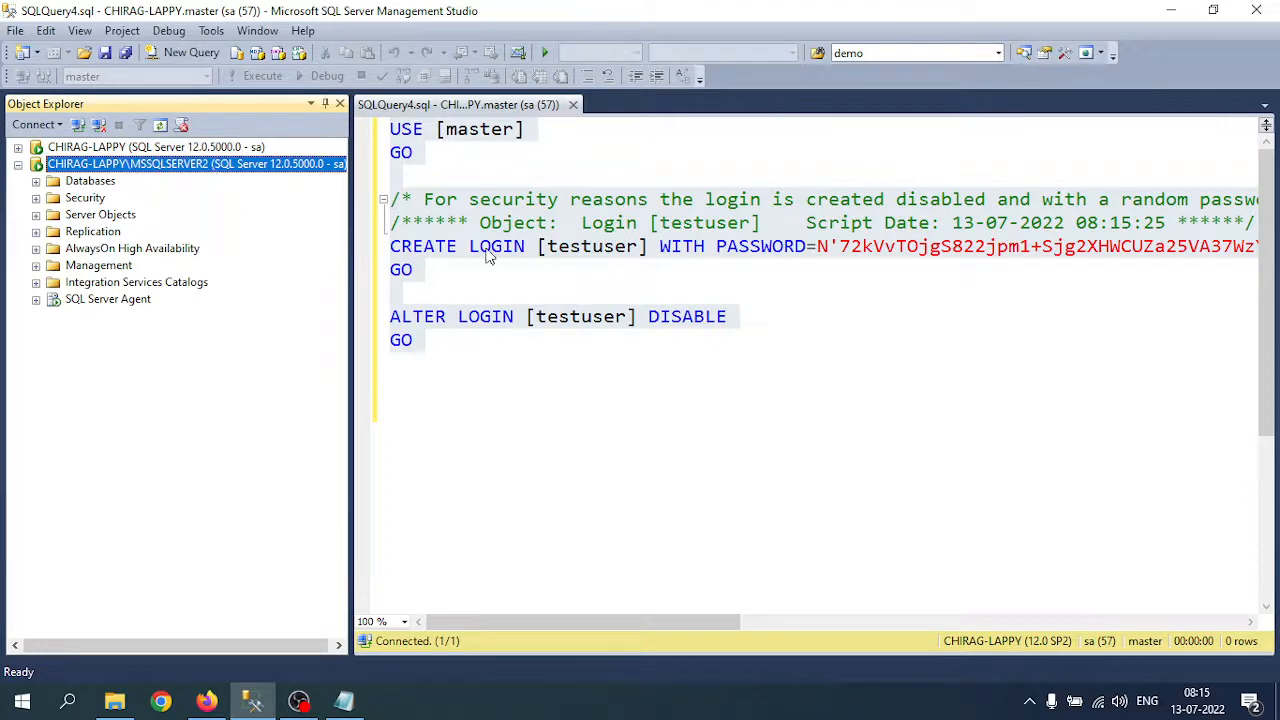
# Step: Copy the whole script, close SQLQuery4, and open a new query on MSSQLSERVER2
pyautogui.click(396, 135)
pyautogui.hotkey('ctrl', 'a')
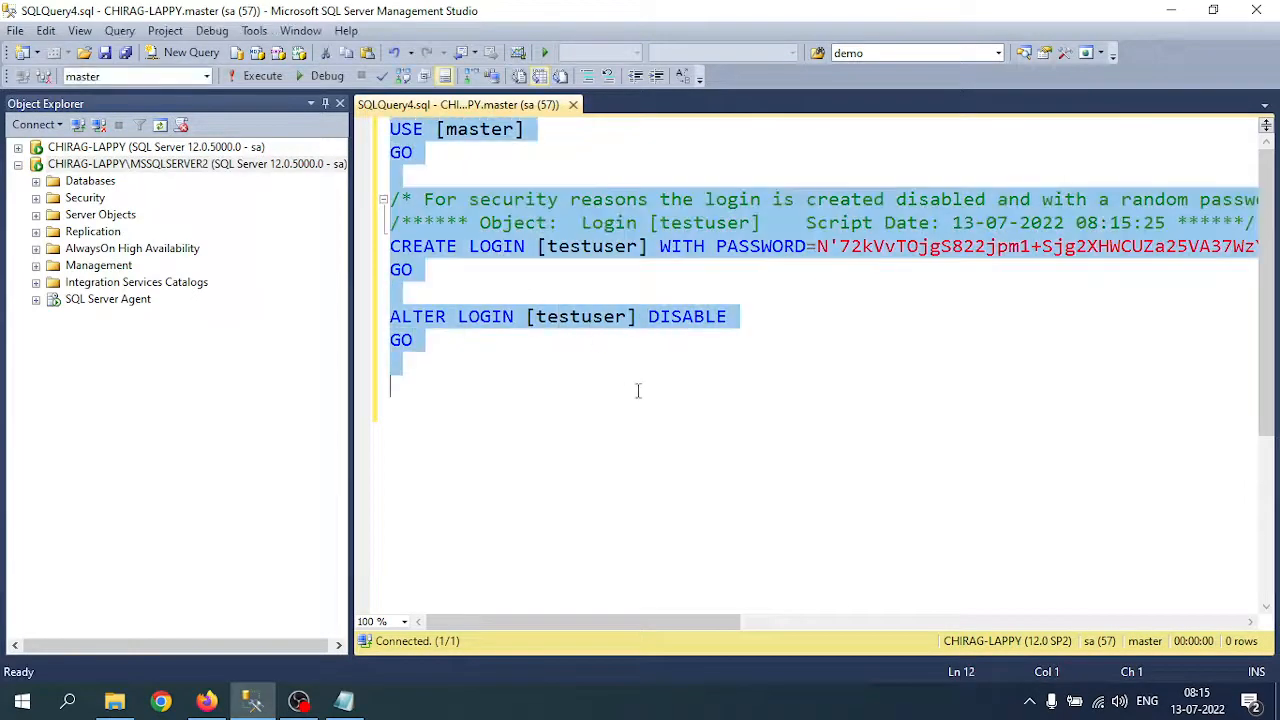
pyautogui.rightClick(486, 220)
pyautogui.click(553, 251)
pyautogui.middleClick(430, 110)
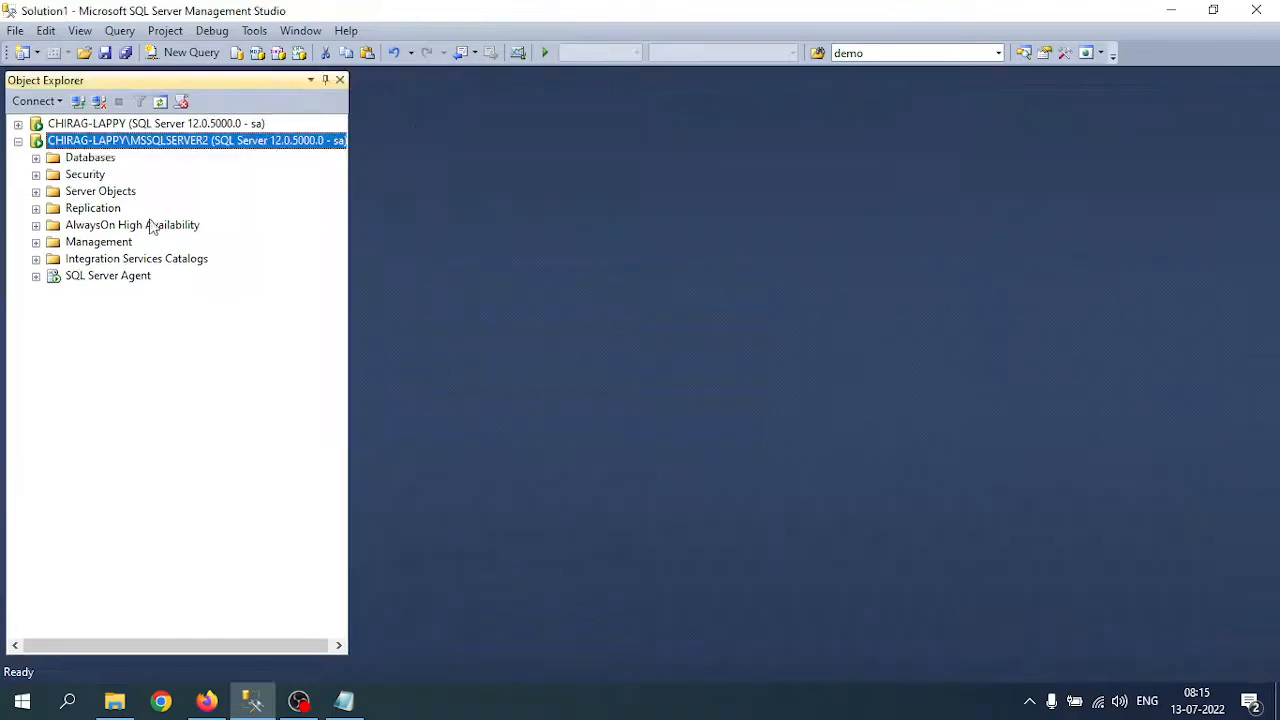
pyautogui.click(80, 158)
pyautogui.click(191, 53)
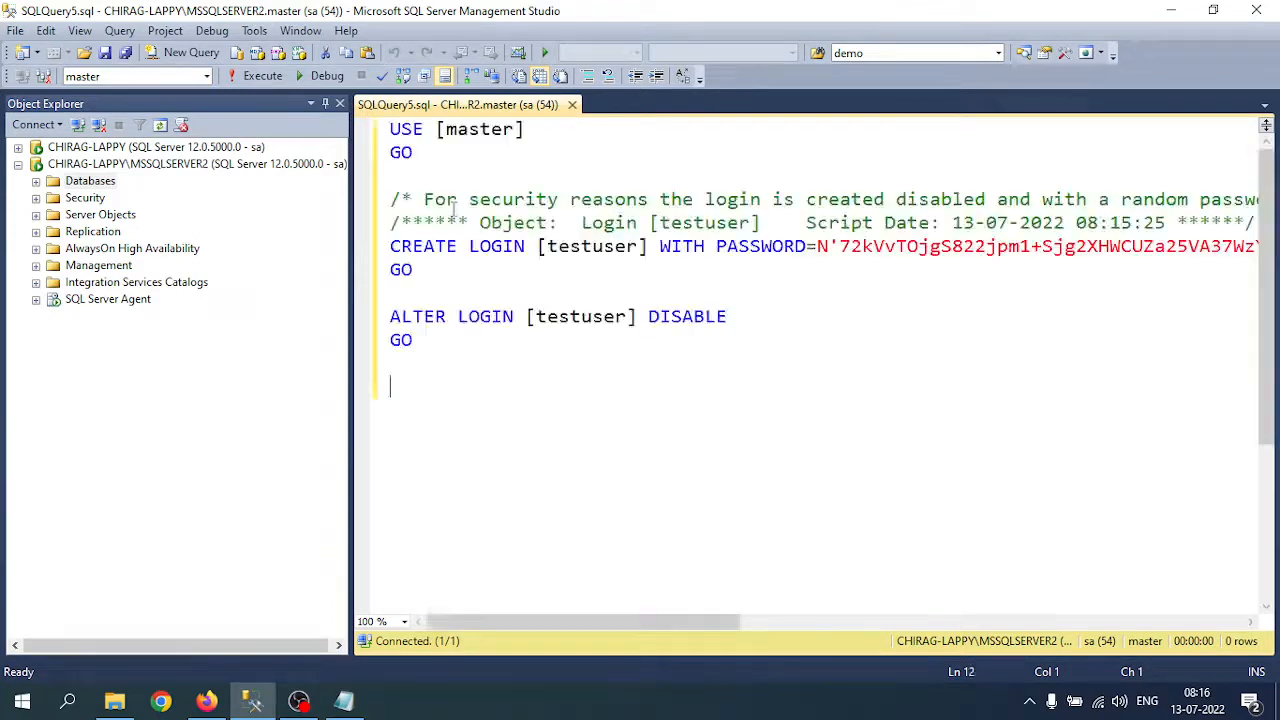
# Step: Paste the script, execute only USE [master] and CREATE LOGIN, then check Security > Logins for testuser
pyautogui.hotkey('ctrl', 'v')
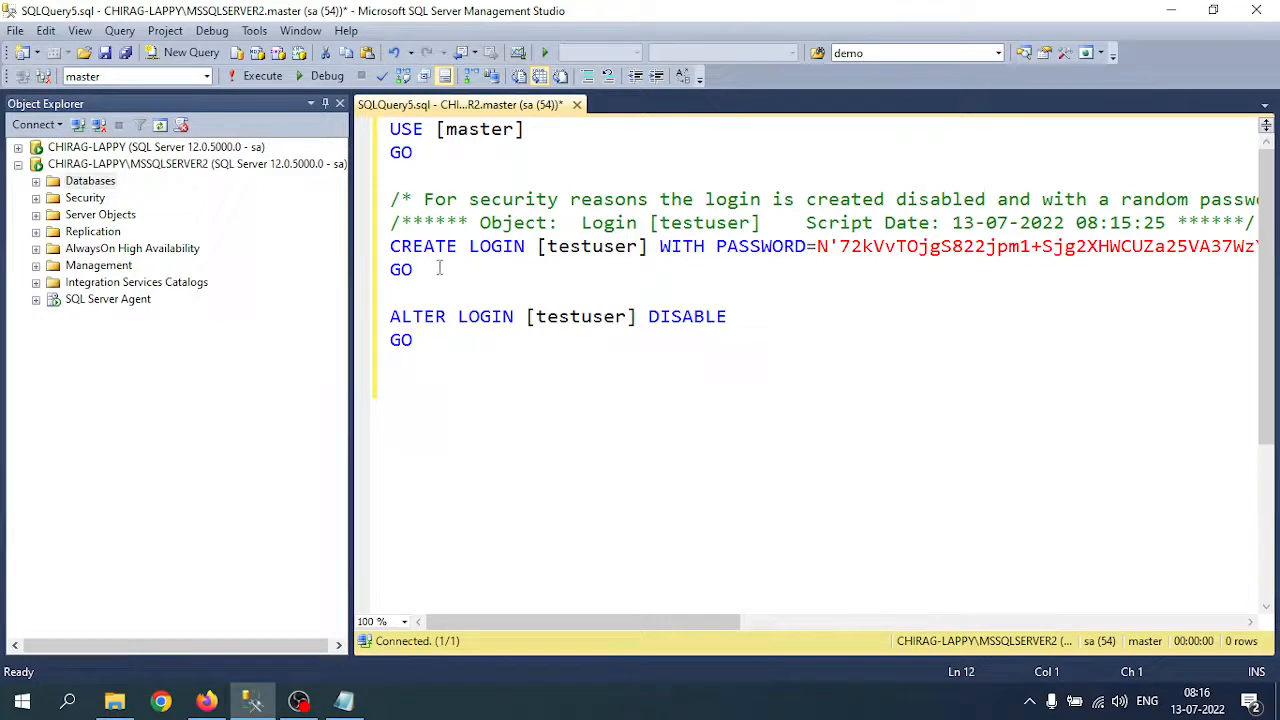
pyautogui.moveTo(432, 270); pyautogui.dragTo(320, 100)
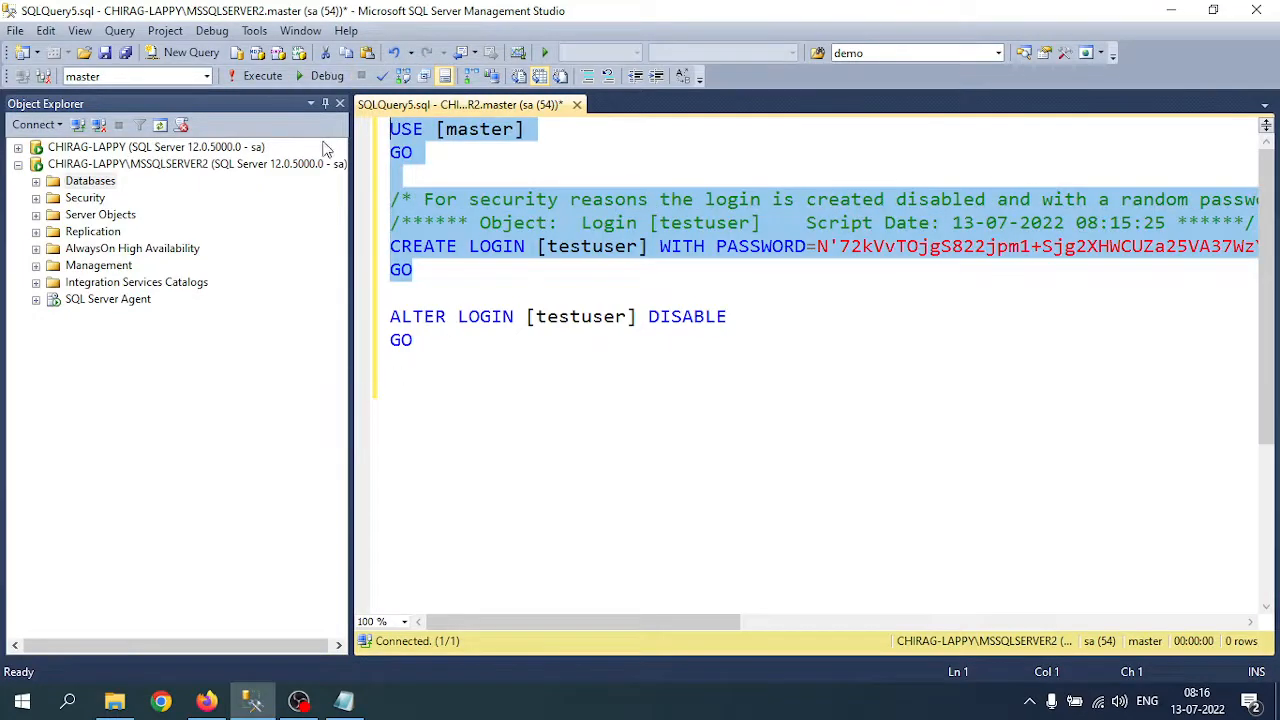
pyautogui.click(226, 76)
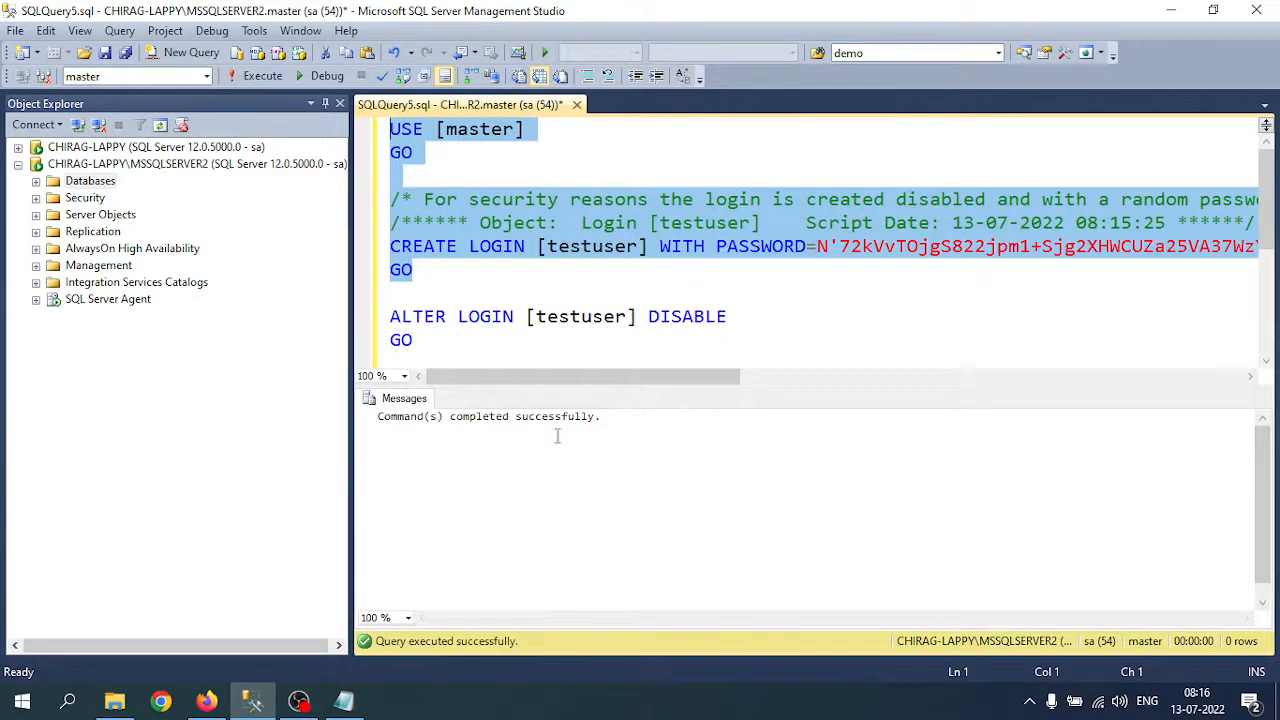
pyautogui.click(36, 197)
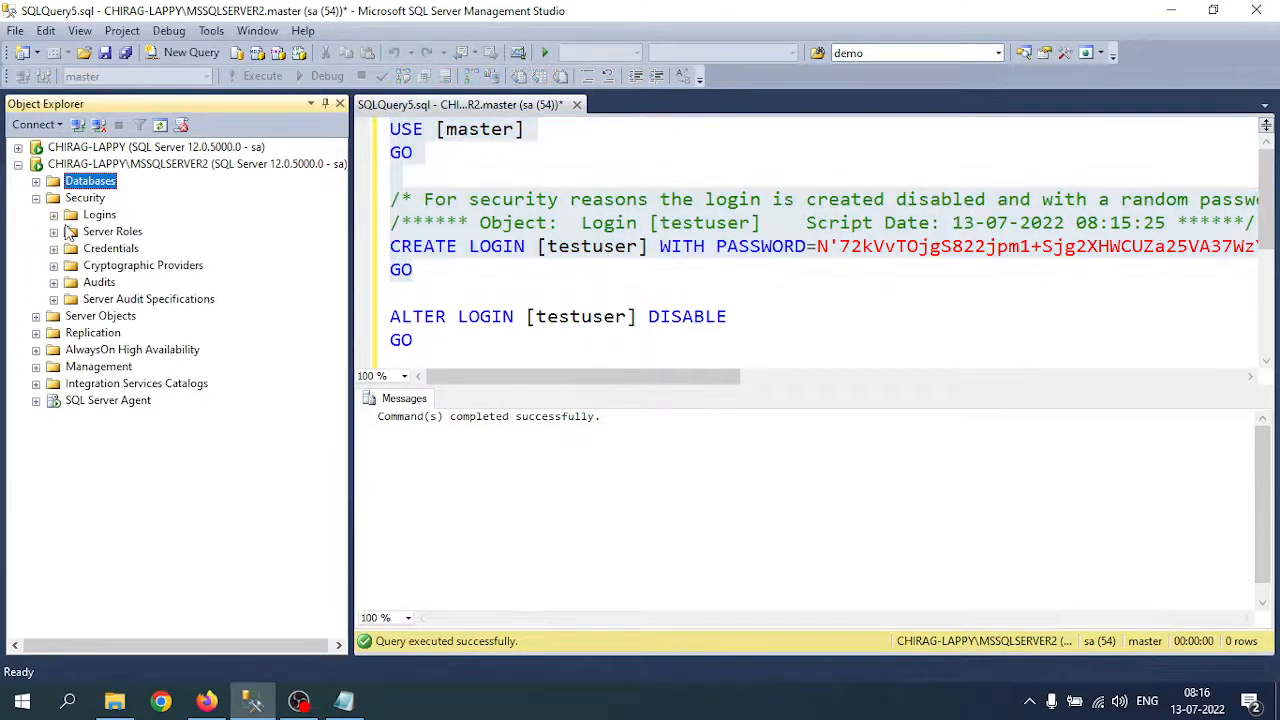
pyautogui.click(53, 215)
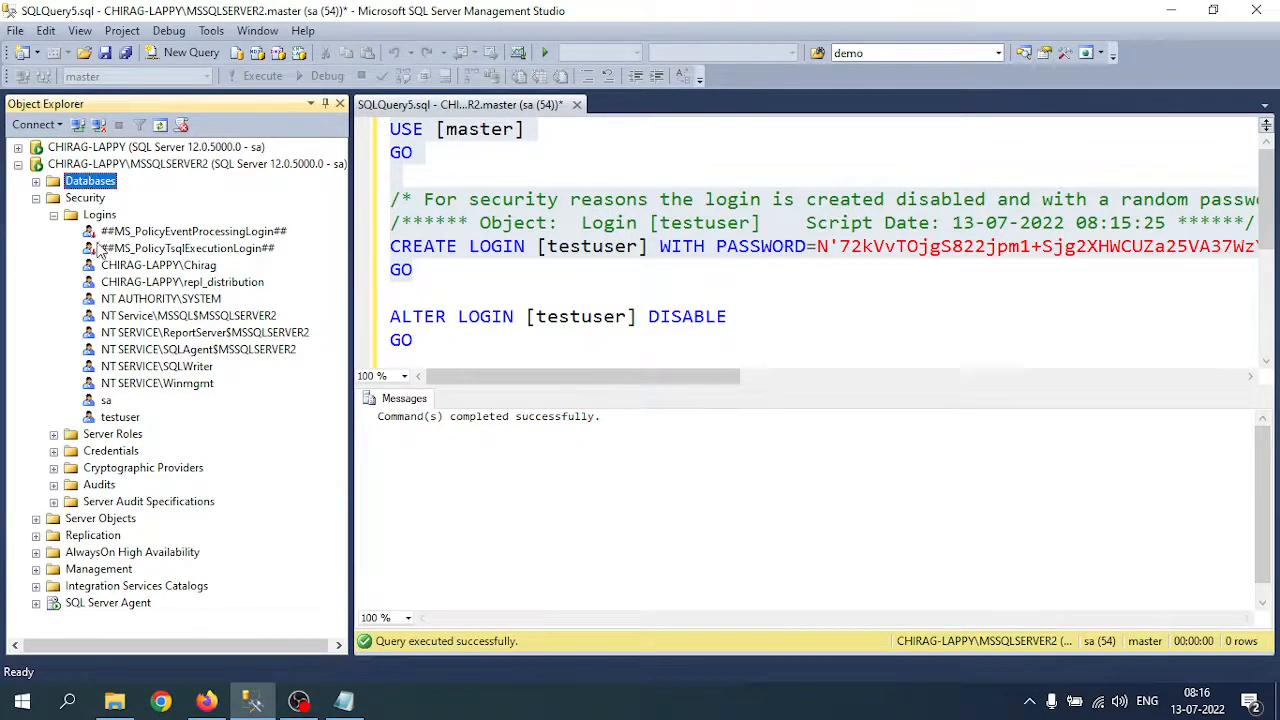
# Step: Attempt a connection as testuser, dismiss the login-failed error, and cancel the Connect dialog
pyautogui.click(78, 124)
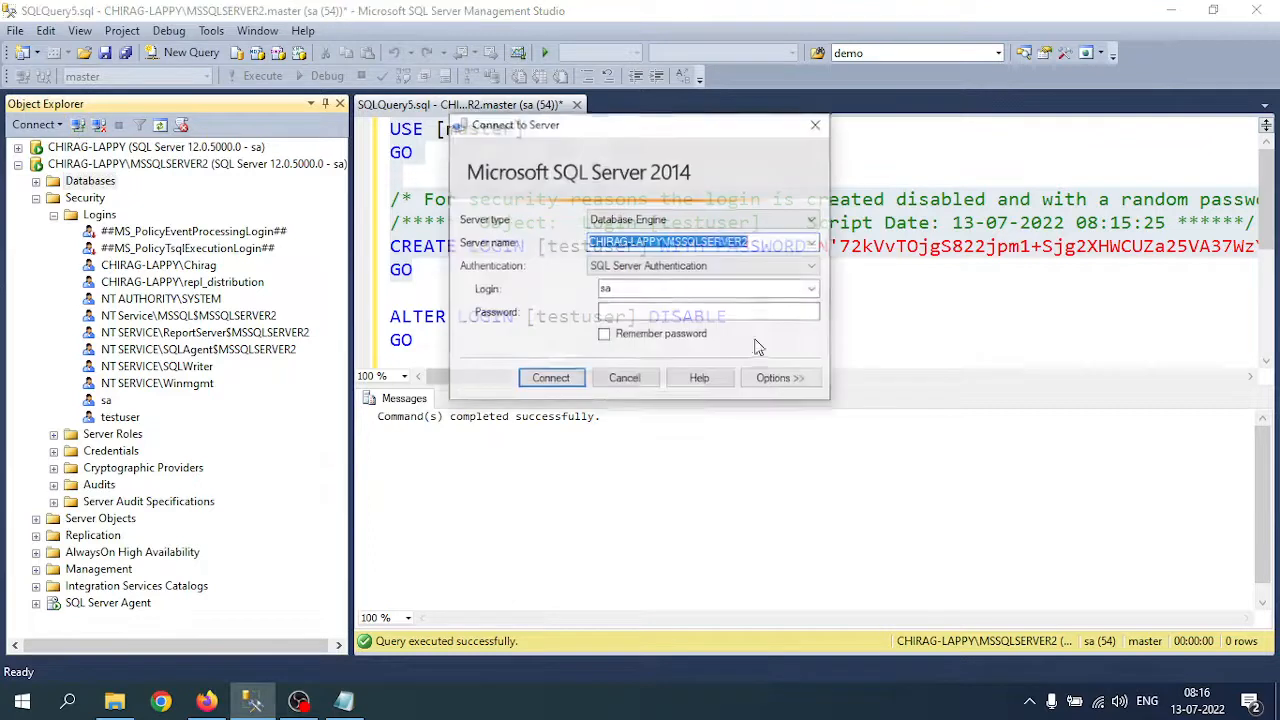
pyautogui.click(659, 288)
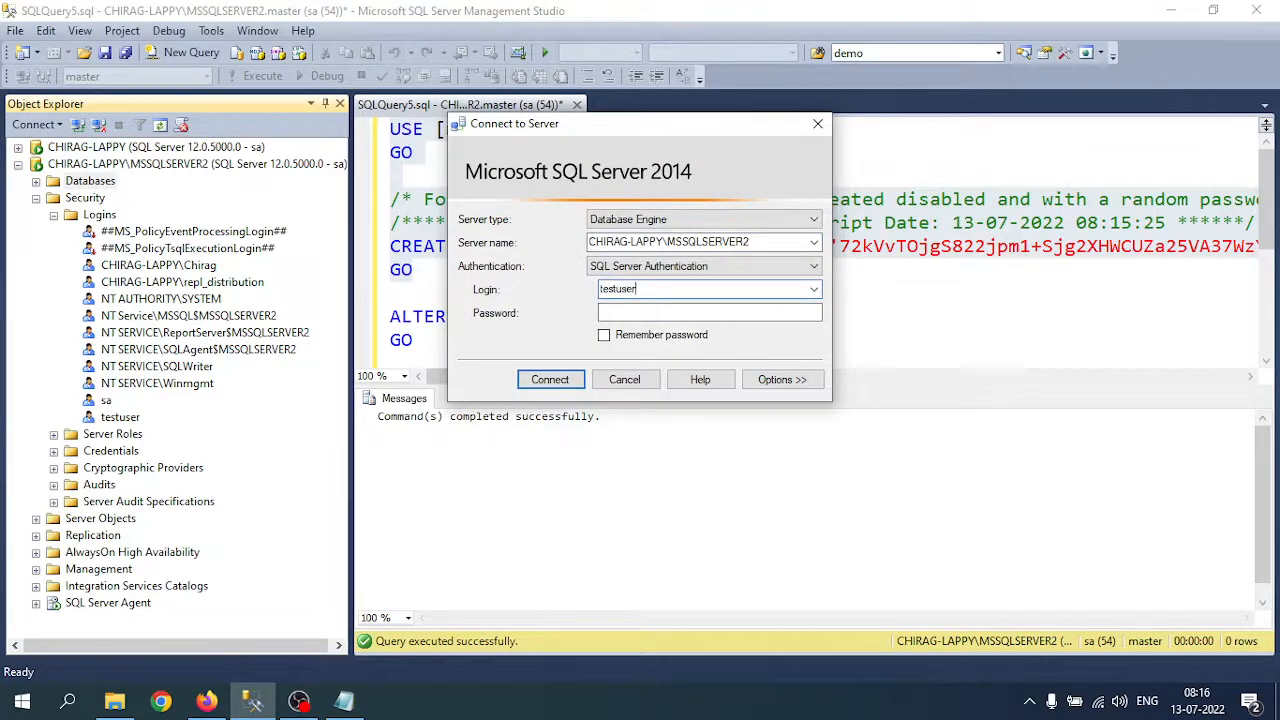
pyautogui.press('Tab')
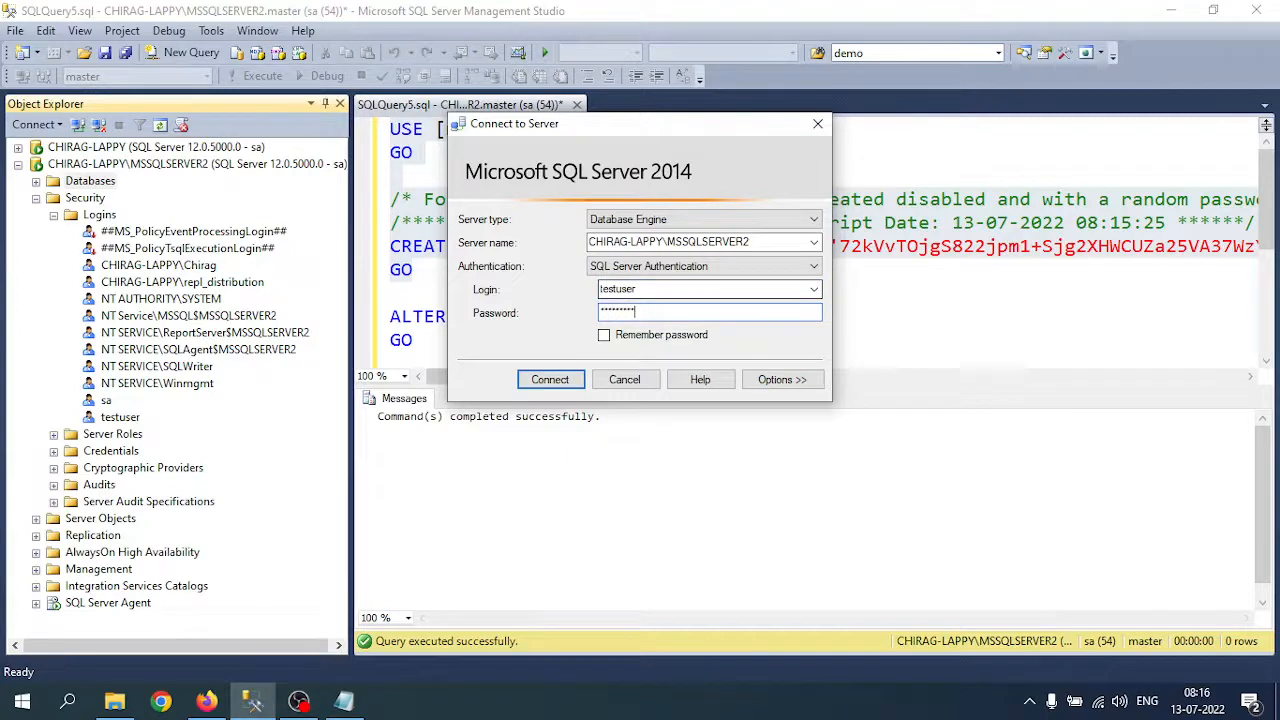
pyautogui.press('Return')
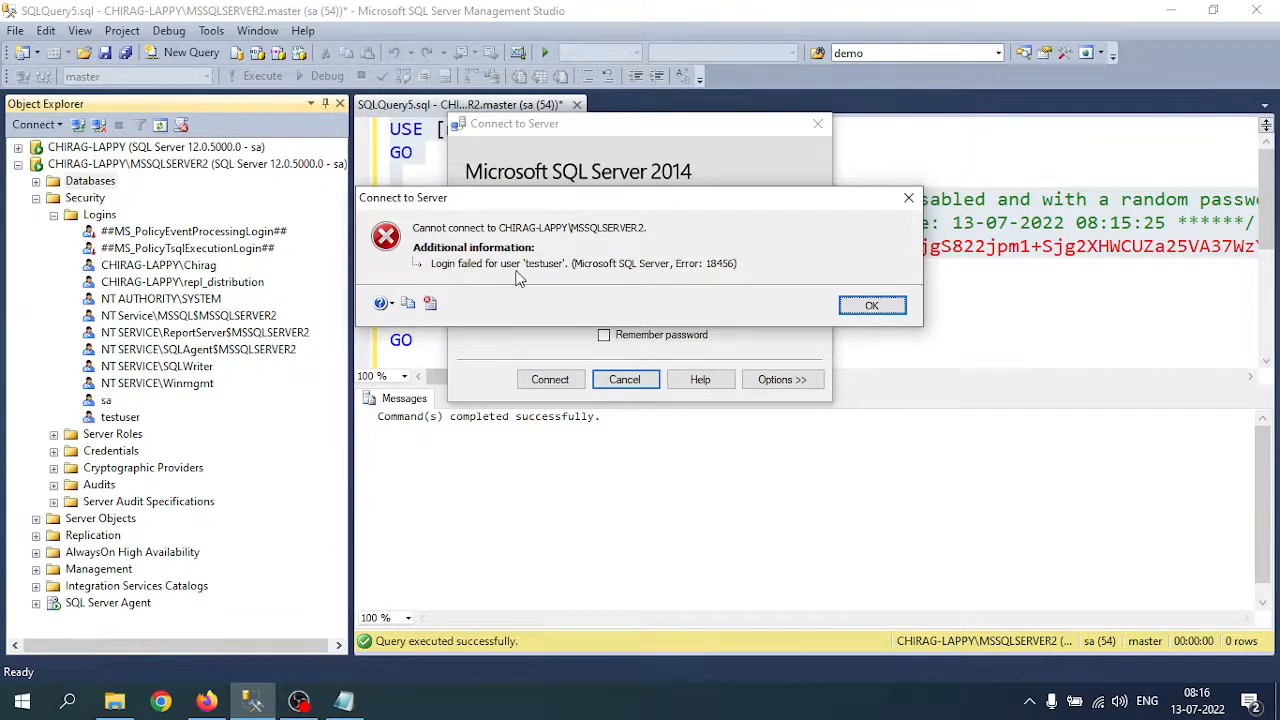
pyautogui.click(871, 305)
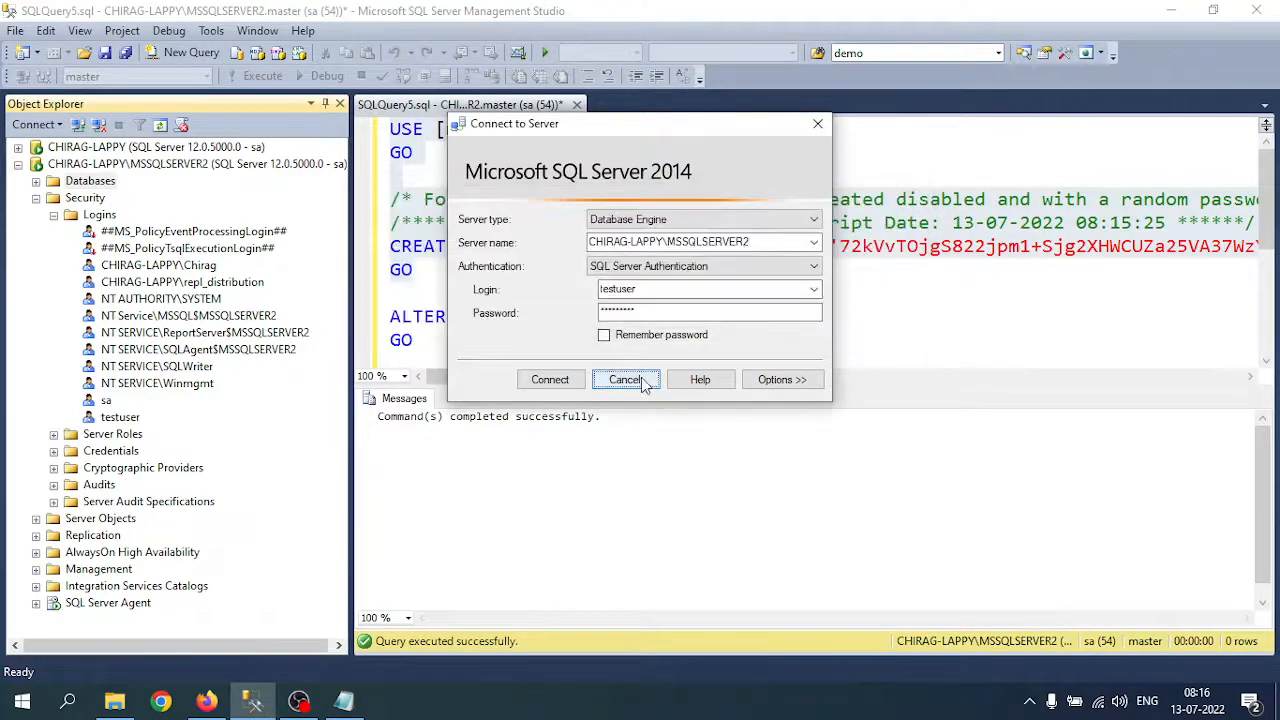
pyautogui.click(625, 379)
pyautogui.click(605, 247)
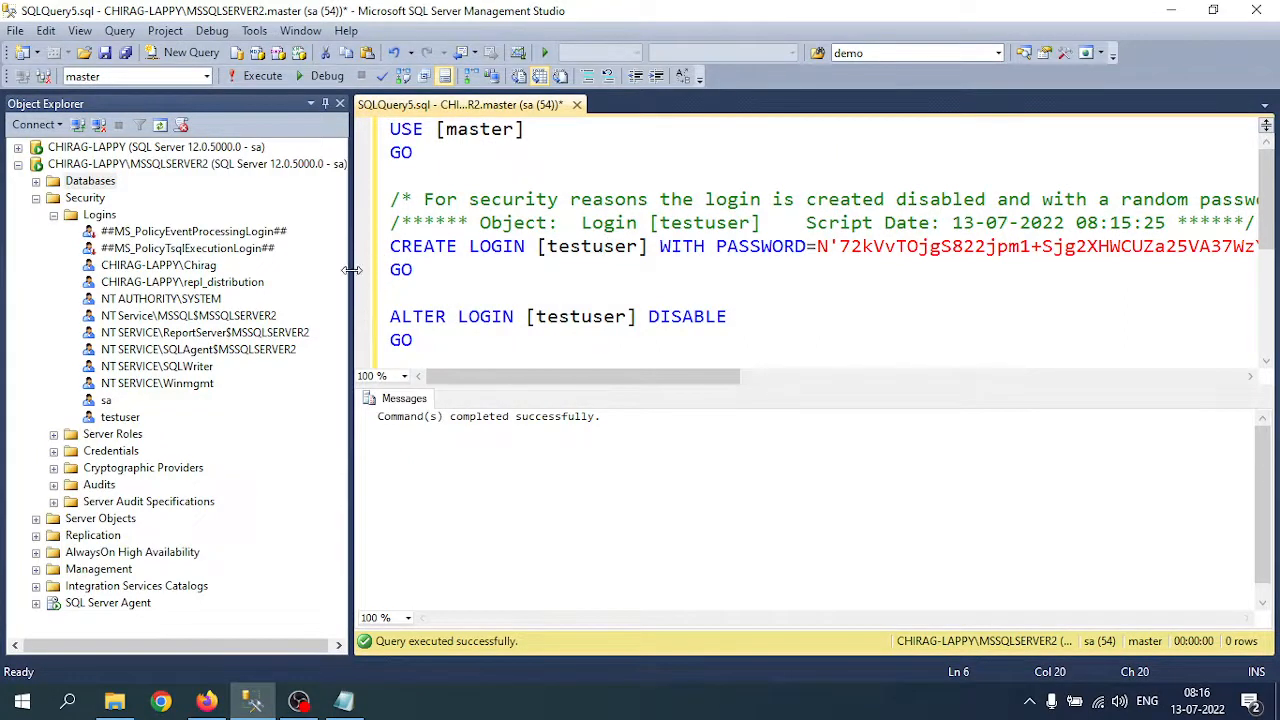
# Step: Widen the query editor and highlight the security comment about the random password
pyautogui.moveTo(350, 270); pyautogui.dragTo(304, 270)
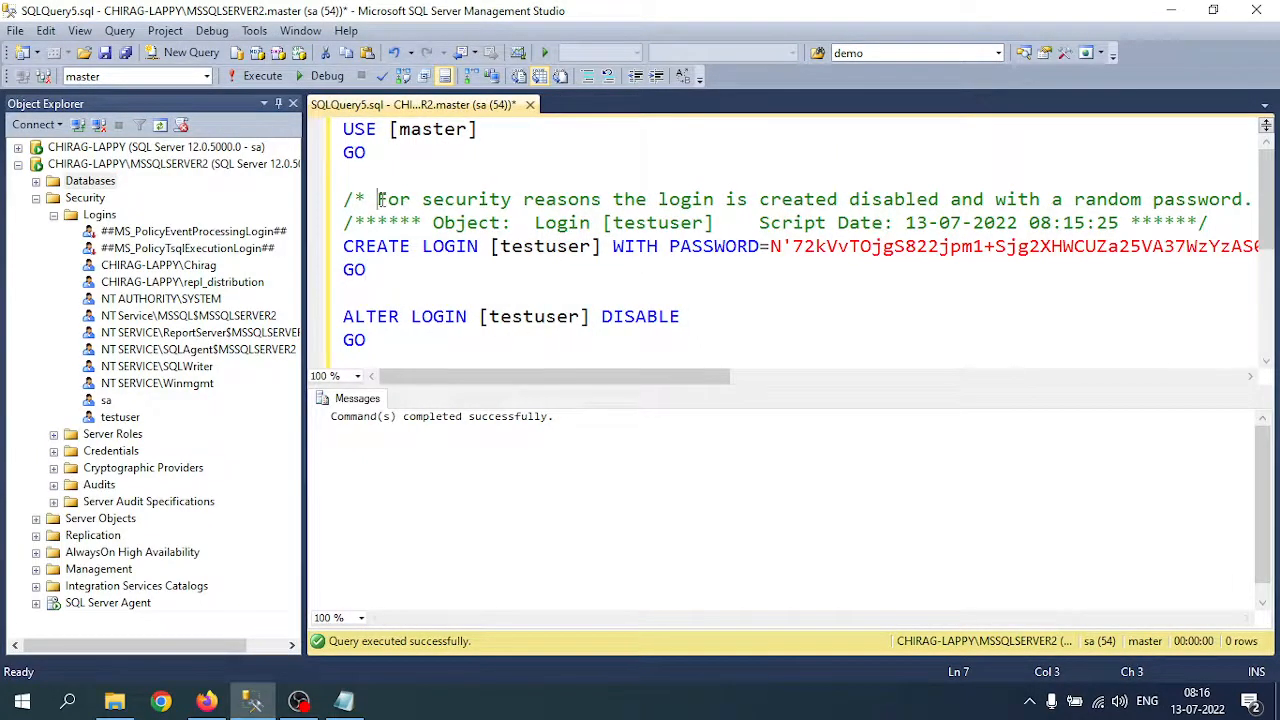
pyautogui.moveTo(377, 199); pyautogui.dragTo(738, 222)
pyautogui.moveTo(620, 376); pyautogui.dragTo(725, 376)
pyautogui.click(789, 208)
pyautogui.moveTo(719, 200); pyautogui.dragTo(970, 200)
# Step: Highlight the ALTER LOGIN ... DISABLE statement and the hashed password in CREATE LOGIN
pyautogui.moveTo(418, 338); pyautogui.dragTo(330, 303)
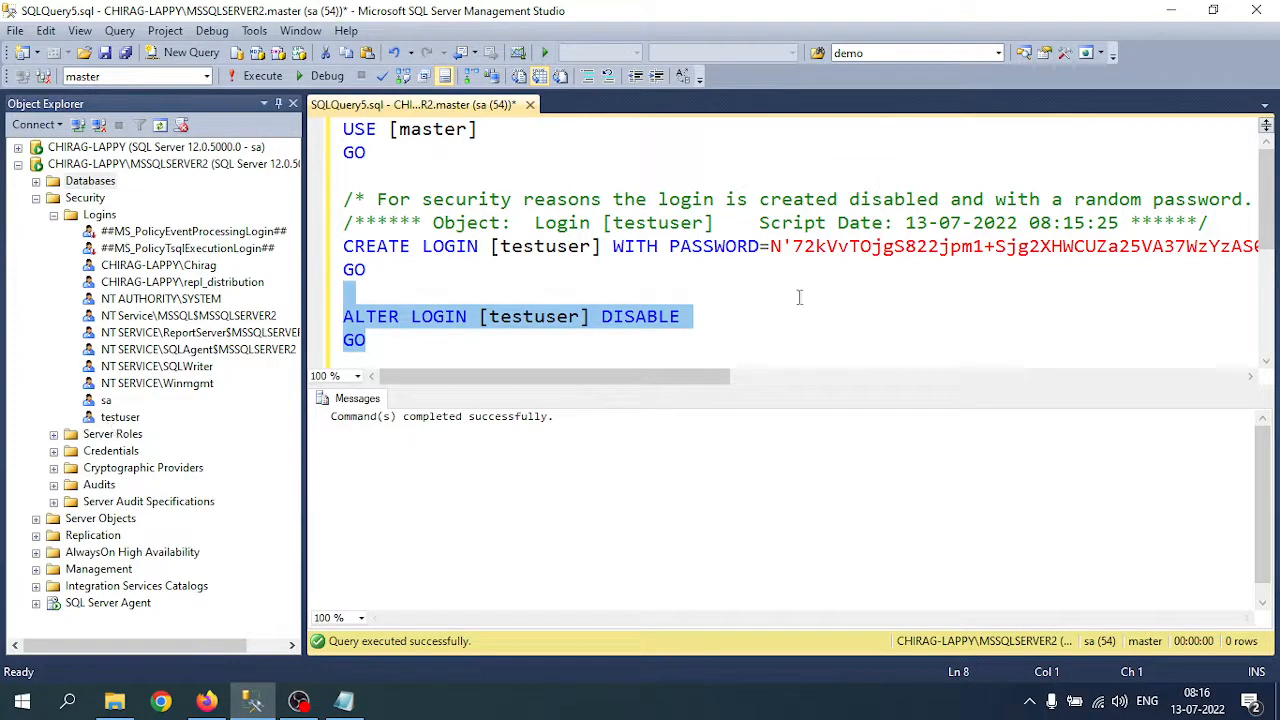
pyautogui.click(798, 202)
pyautogui.moveTo(995, 200); pyautogui.dragTo(1243, 200)
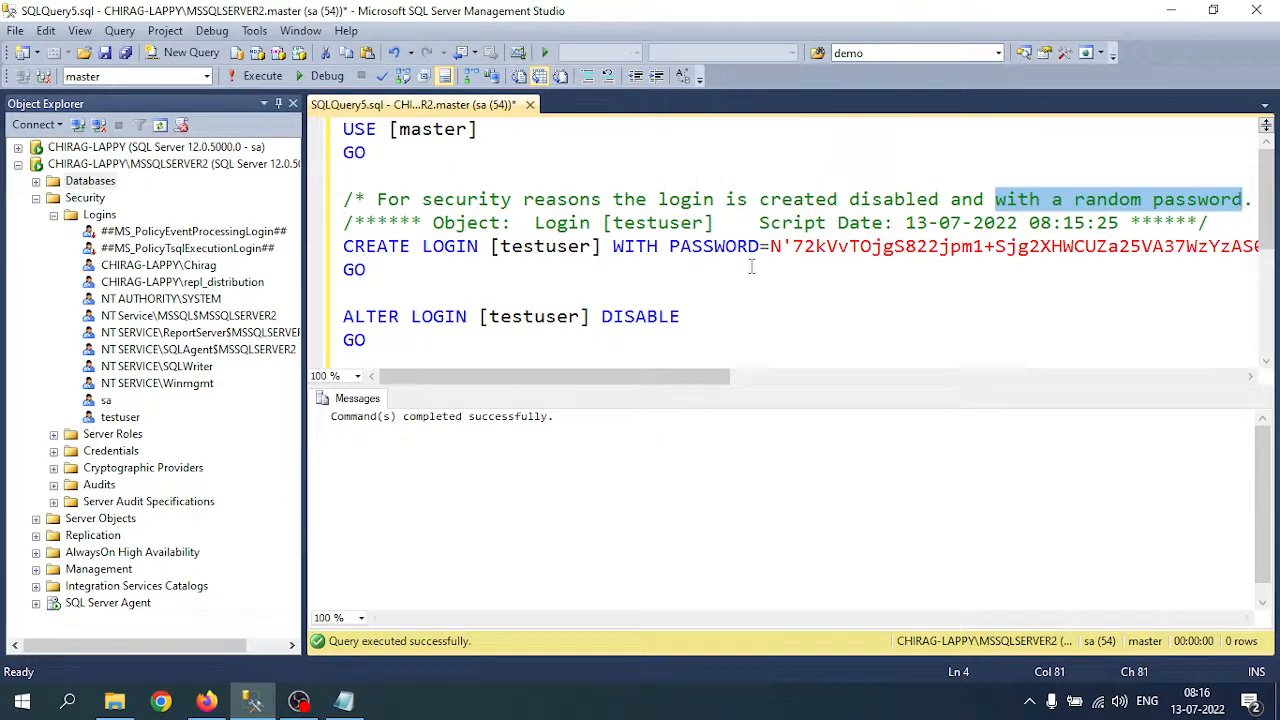
pyautogui.moveTo(768, 246); pyautogui.dragTo(843, 233)
pyautogui.click(719, 291)
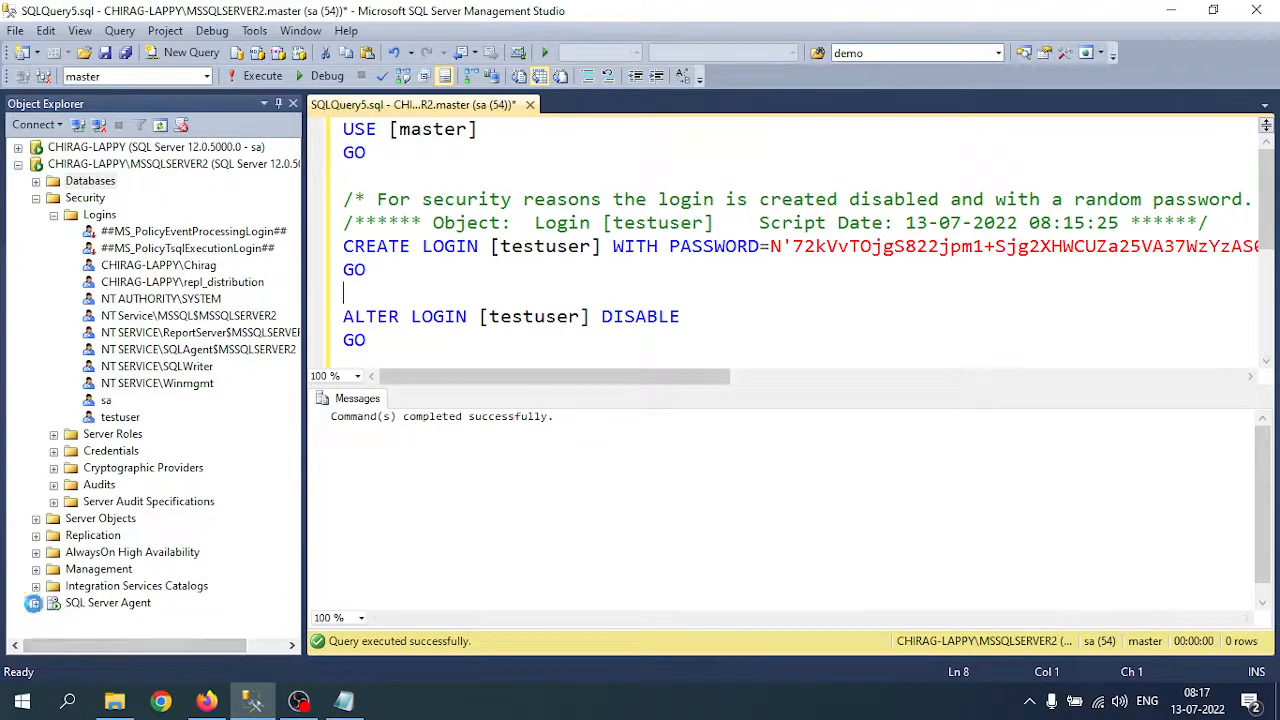
# Step: Expand SQL Server Agent > Error Logs and view the Current agent log
pyautogui.click(36, 603)
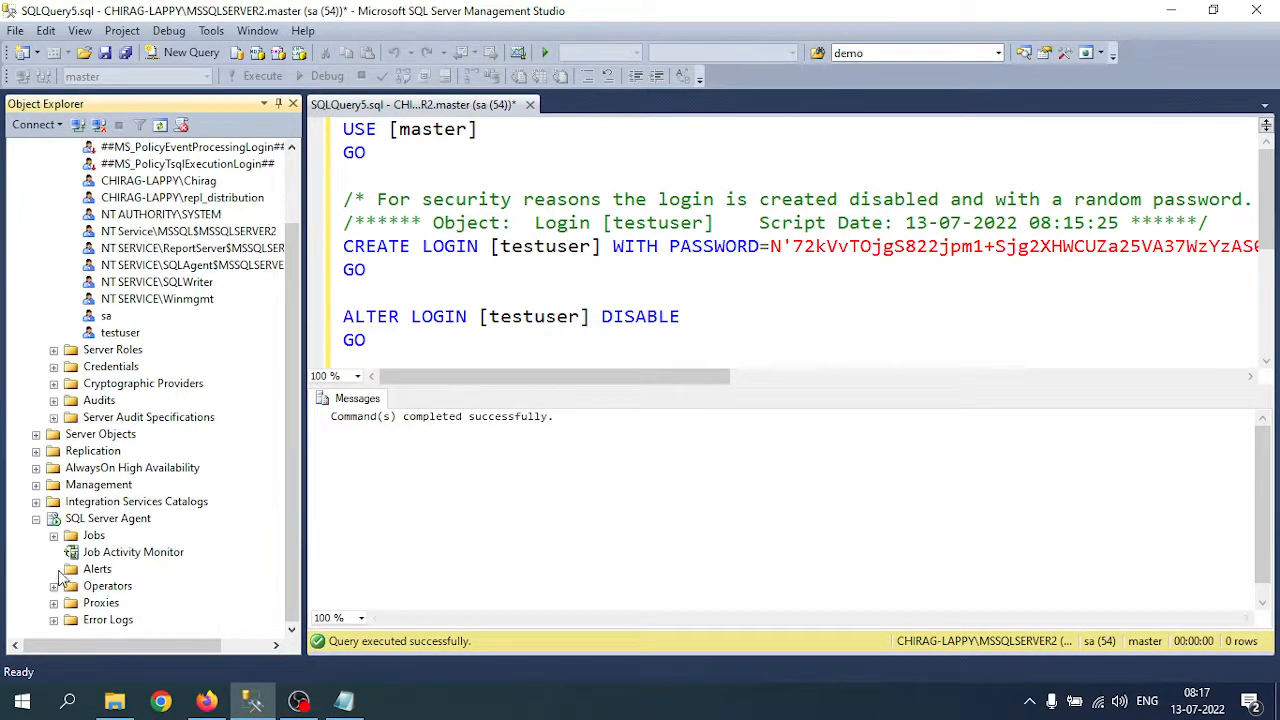
pyautogui.click(53, 620)
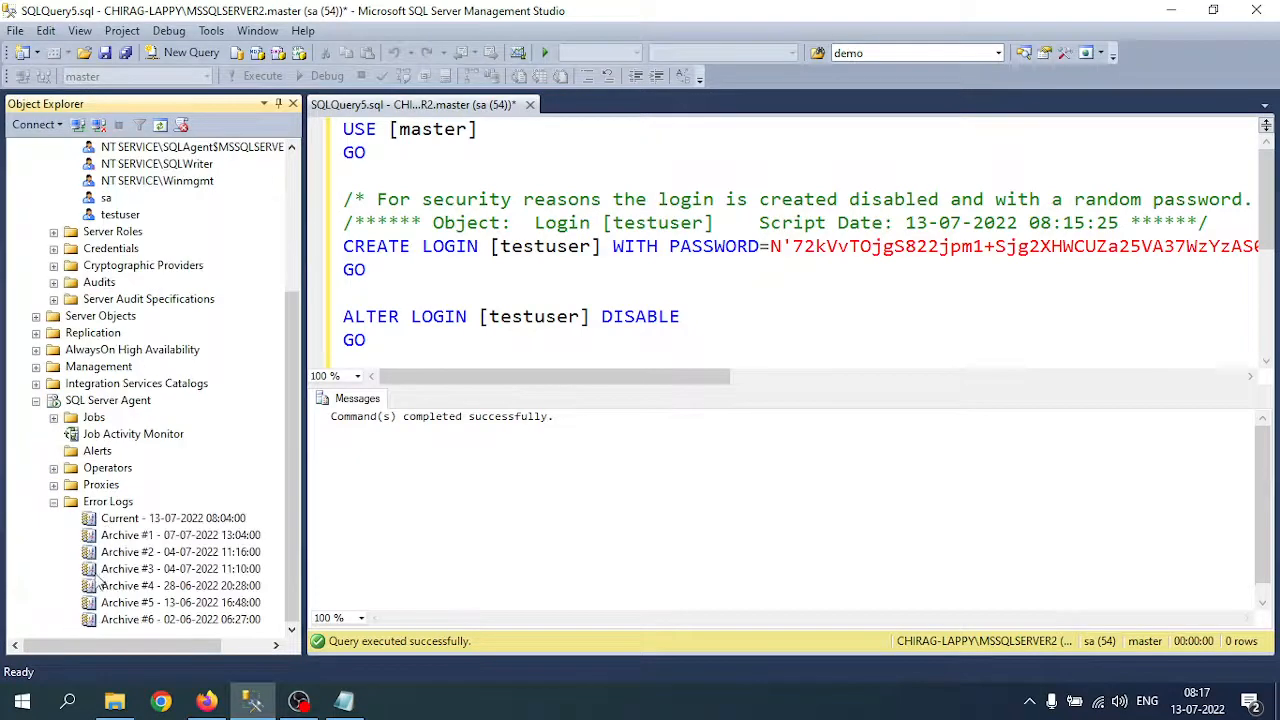
pyautogui.rightClick(125, 520)
pyautogui.click(195, 529)
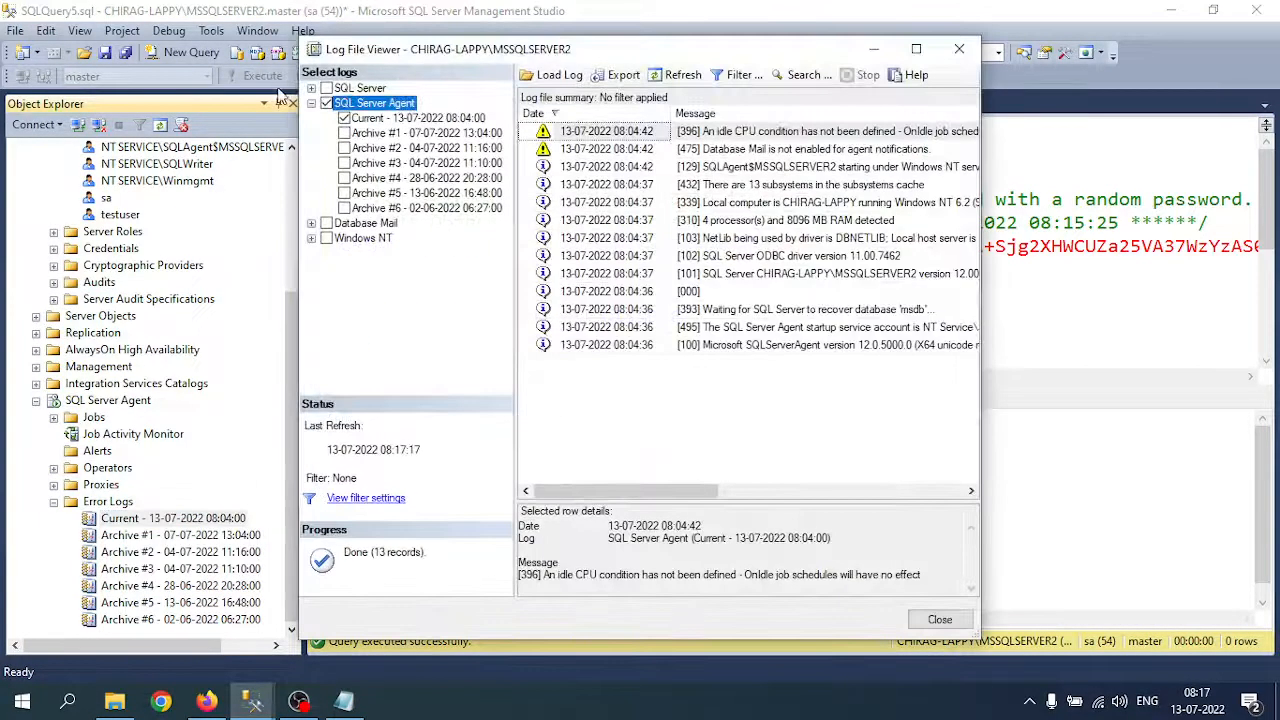
# Step: Switch the viewer to the SQL Server log, maximize it to read testuser's password-mismatch entry, then close it
pyautogui.click(312, 103)
pyautogui.click(326, 103)
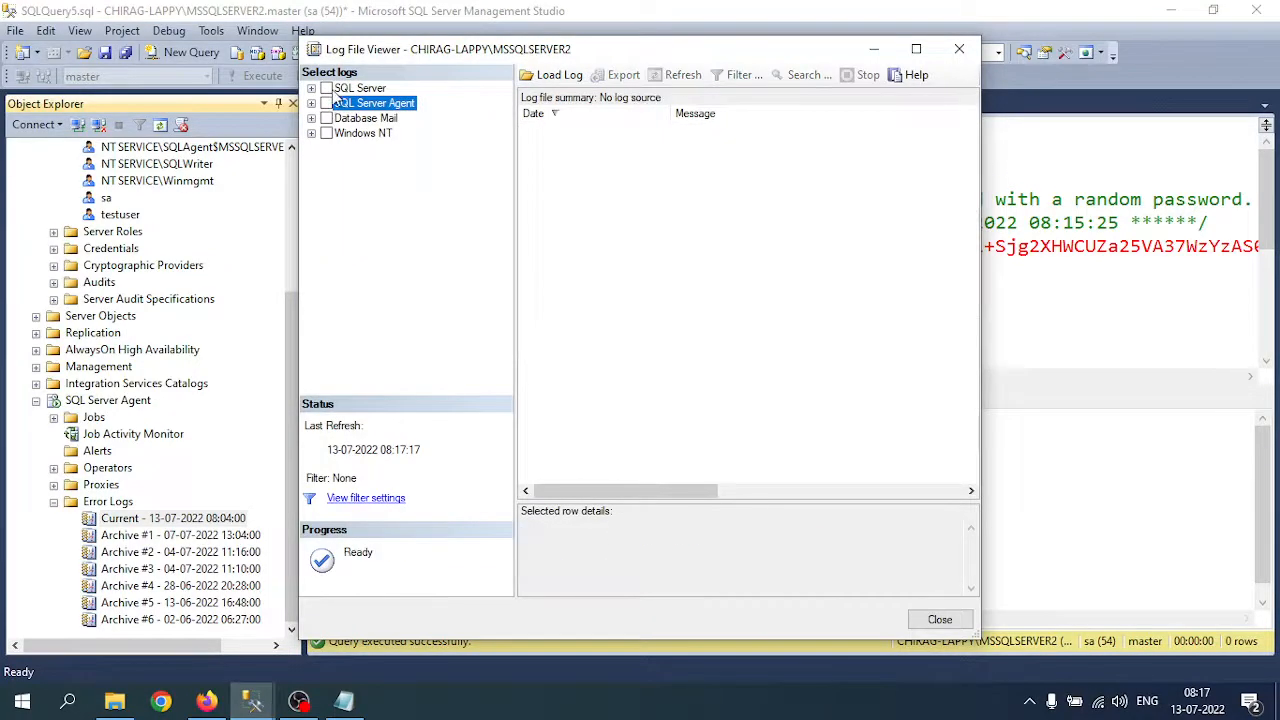
pyautogui.click(327, 88)
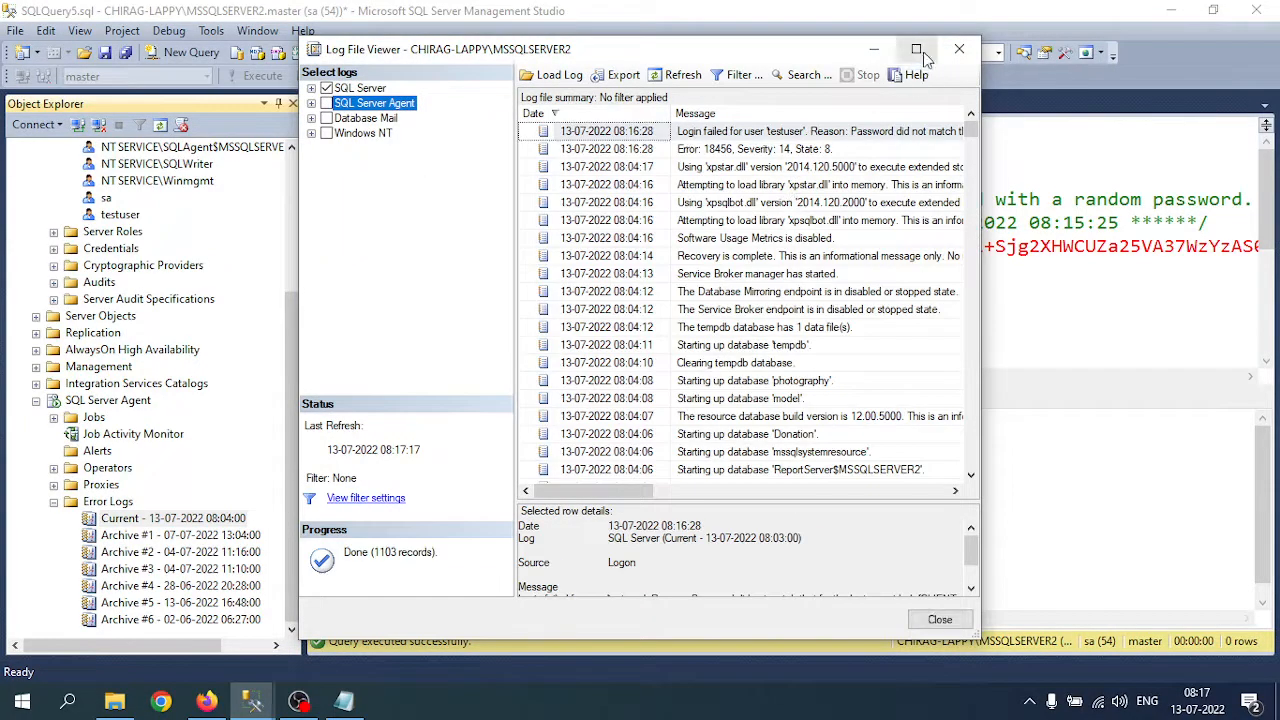
pyautogui.click(916, 49)
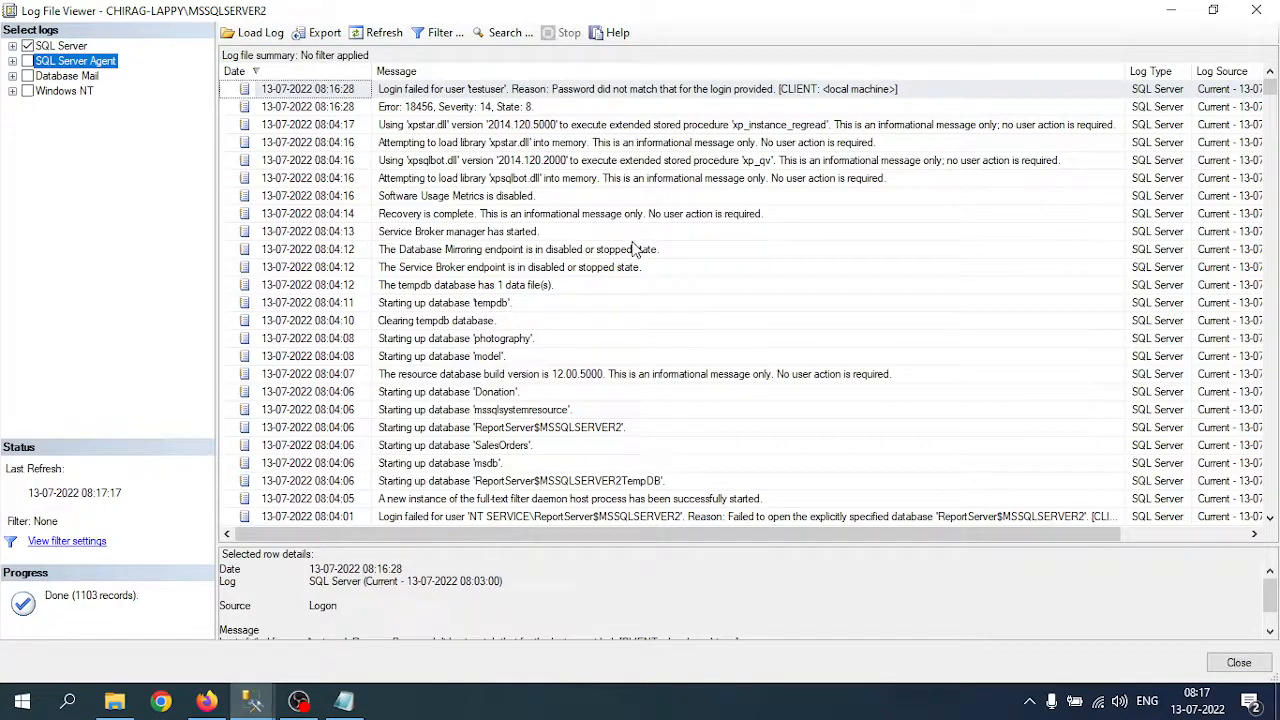
pyautogui.click(1256, 10)
pyautogui.moveTo(849, 246); pyautogui.dragTo(1141, 246)
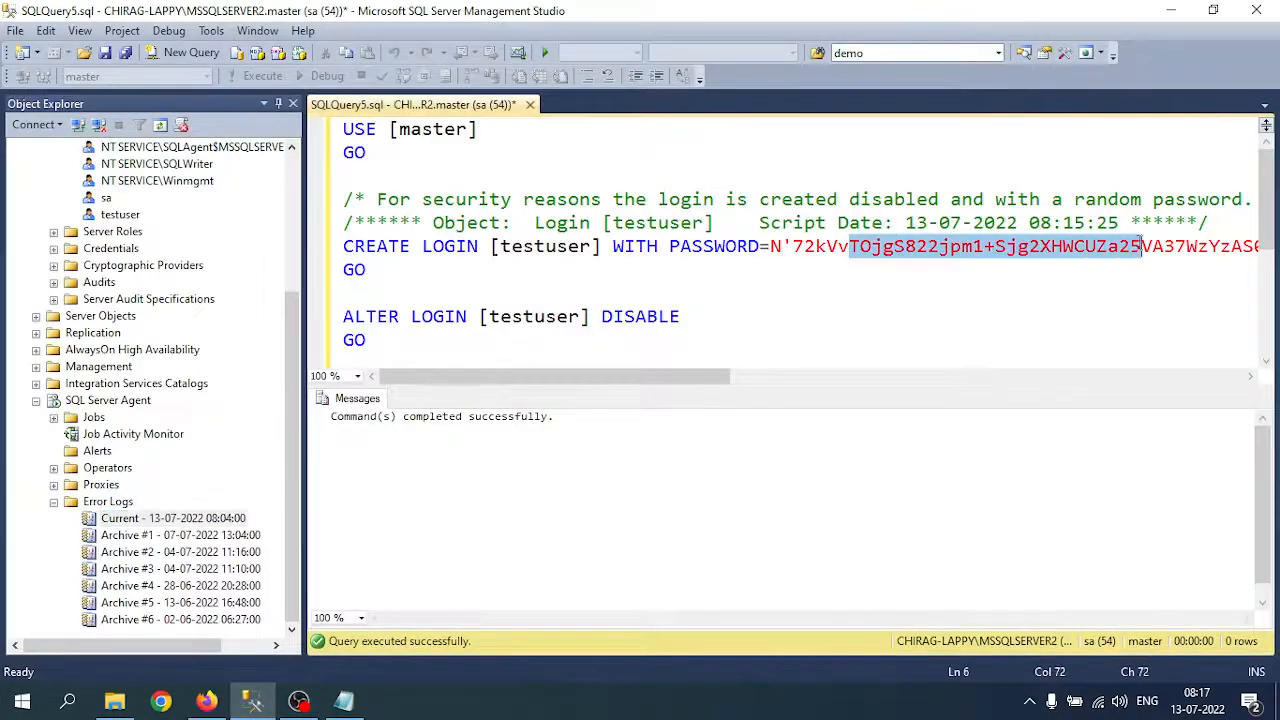
# Step: Close SQLQuery5.sql without saving and bring Notepad's tutorial notes back
pyautogui.click(827, 222)
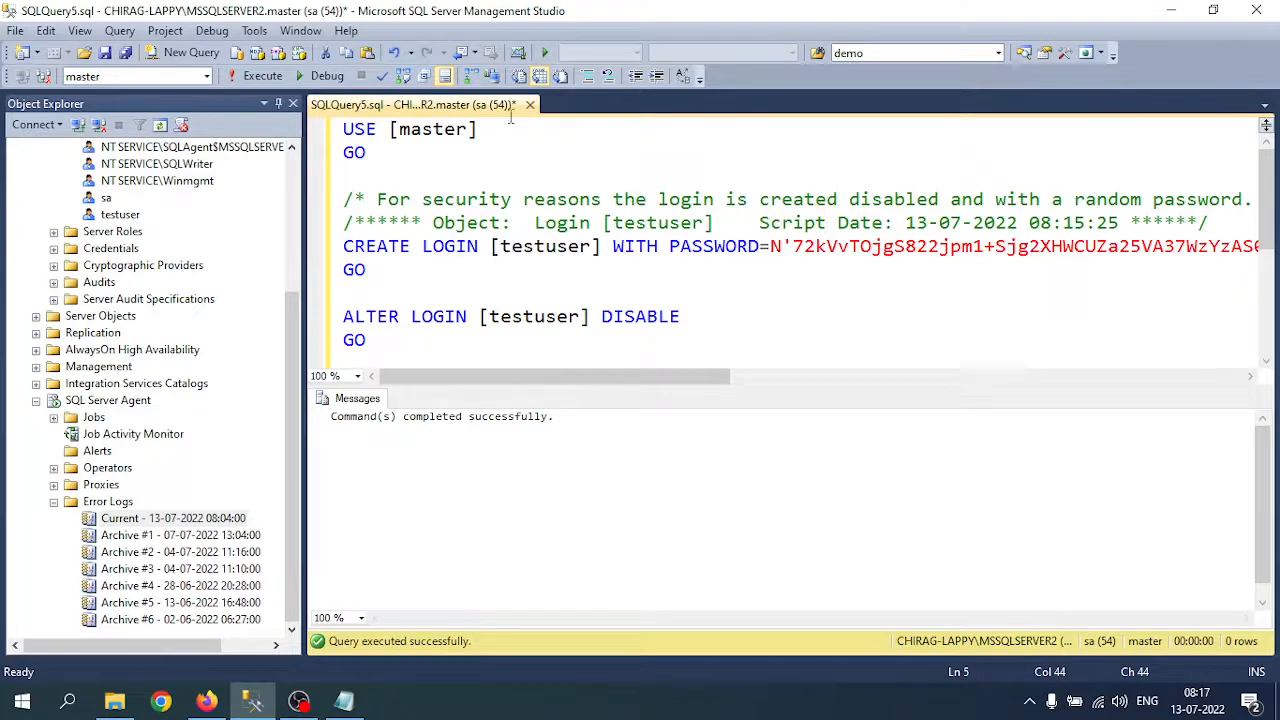
pyautogui.click(530, 104)
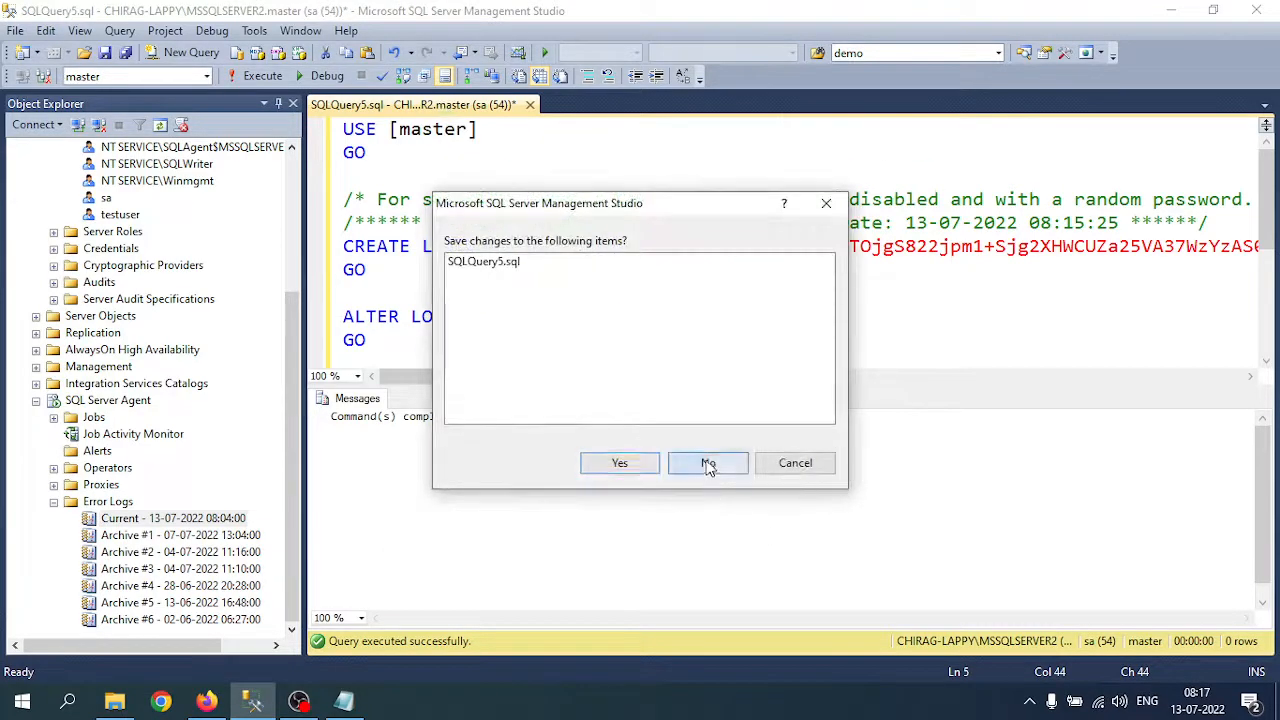
pyautogui.click(708, 463)
pyautogui.click(343, 701)
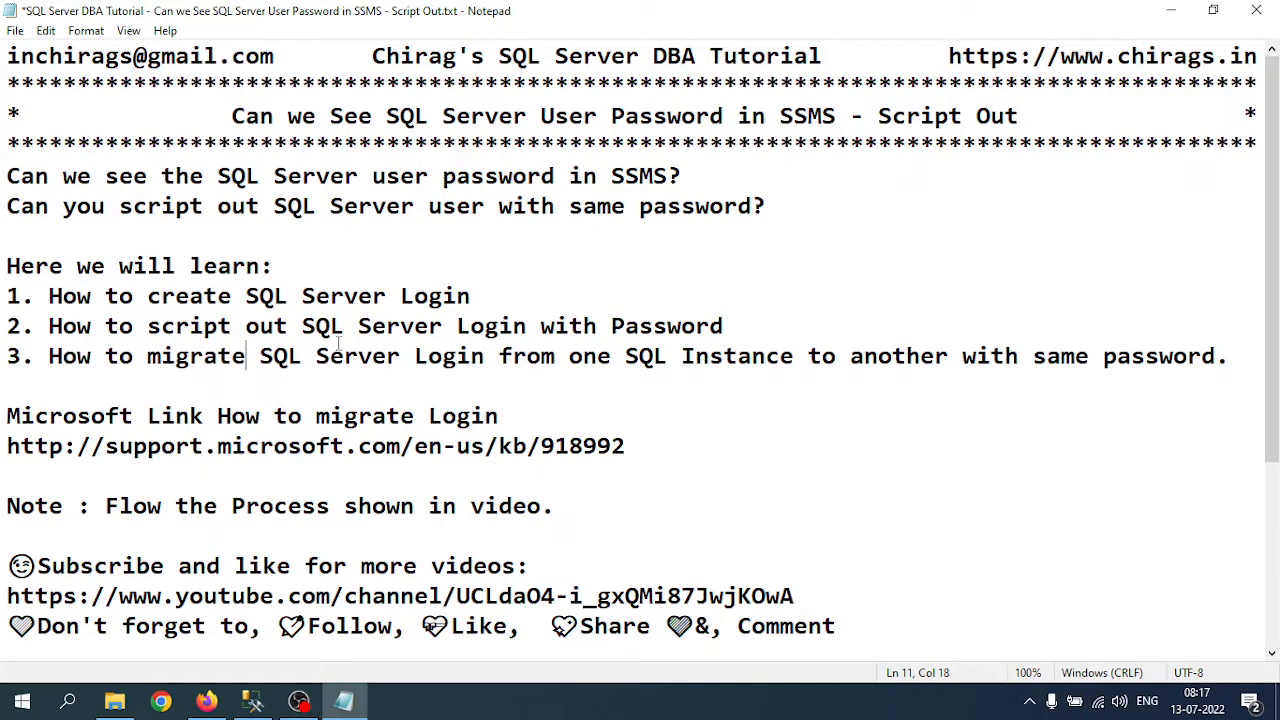
# Step: In Notepad, highlight the learning point on scripting logins with passwords and the Microsoft KB 918992 migration link
pyautogui.moveTo(49, 326); pyautogui.dragTo(722, 335)
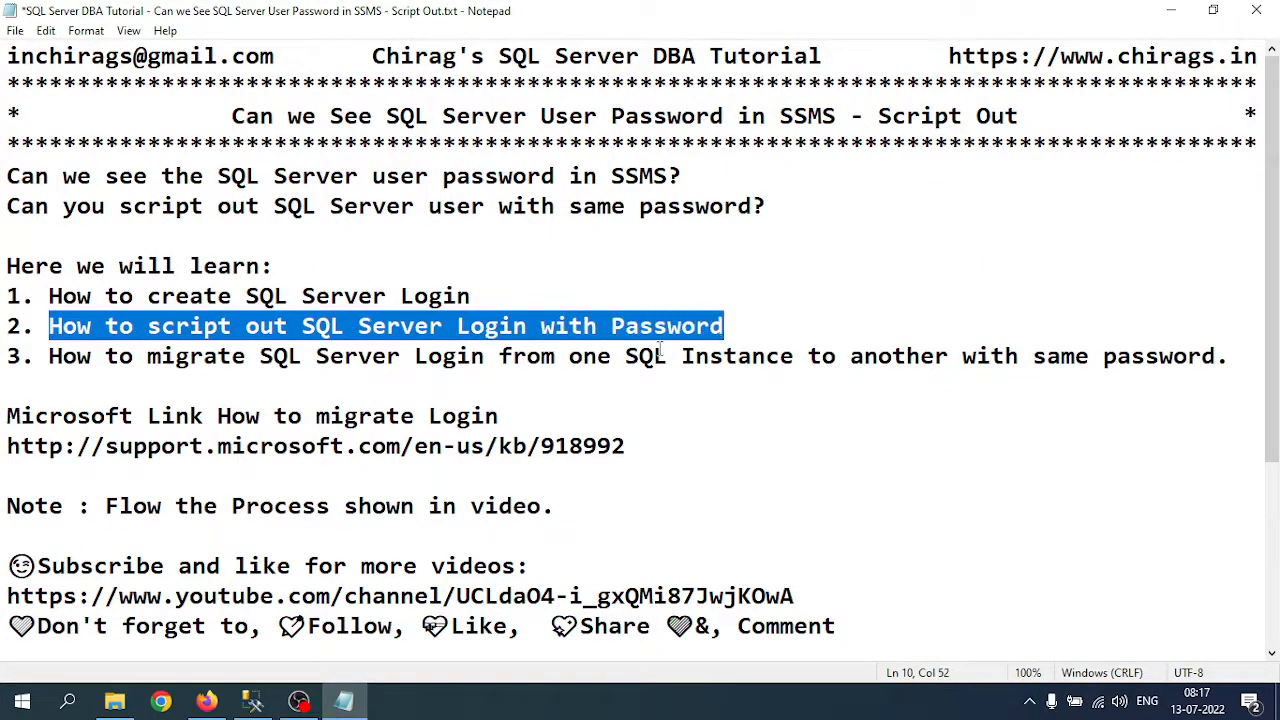
pyautogui.click(320, 334)
pyautogui.moveTo(49, 326); pyautogui.dragTo(682, 328)
pyautogui.moveTo(3, 450); pyautogui.dragTo(636, 457)
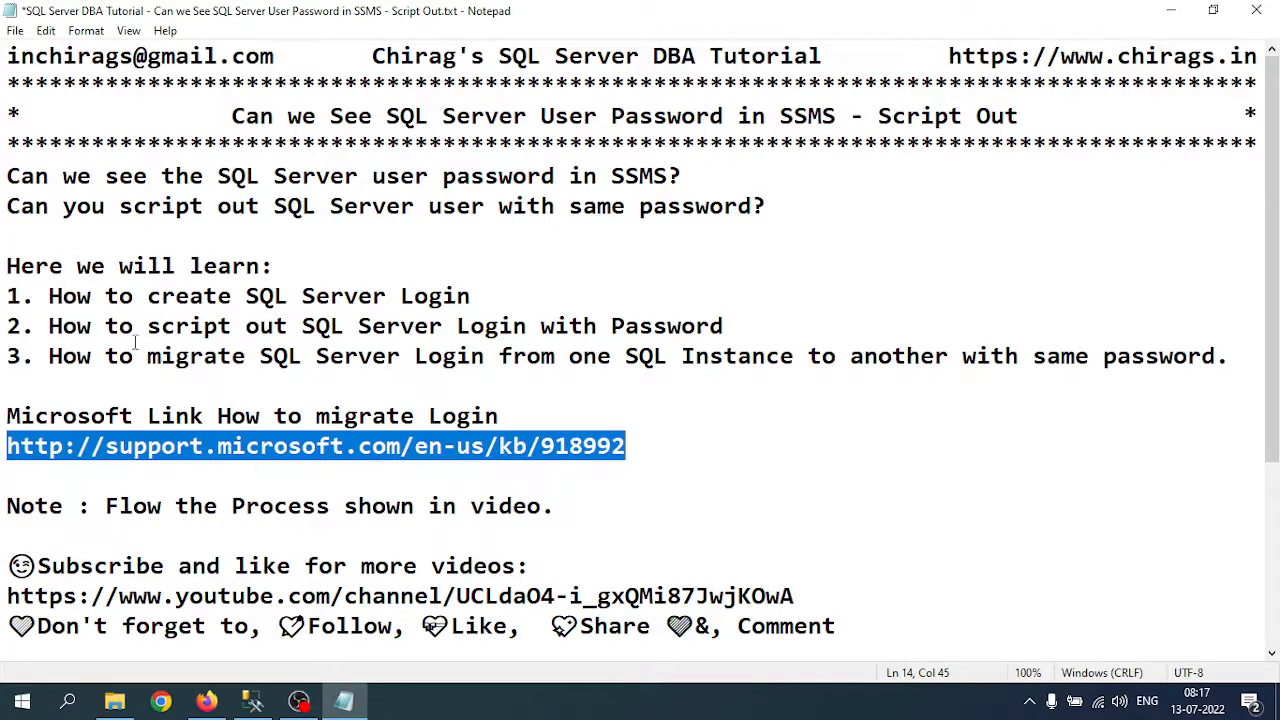
pyautogui.moveTo(199, 326); pyautogui.dragTo(574, 341)
pyautogui.click(613, 334)
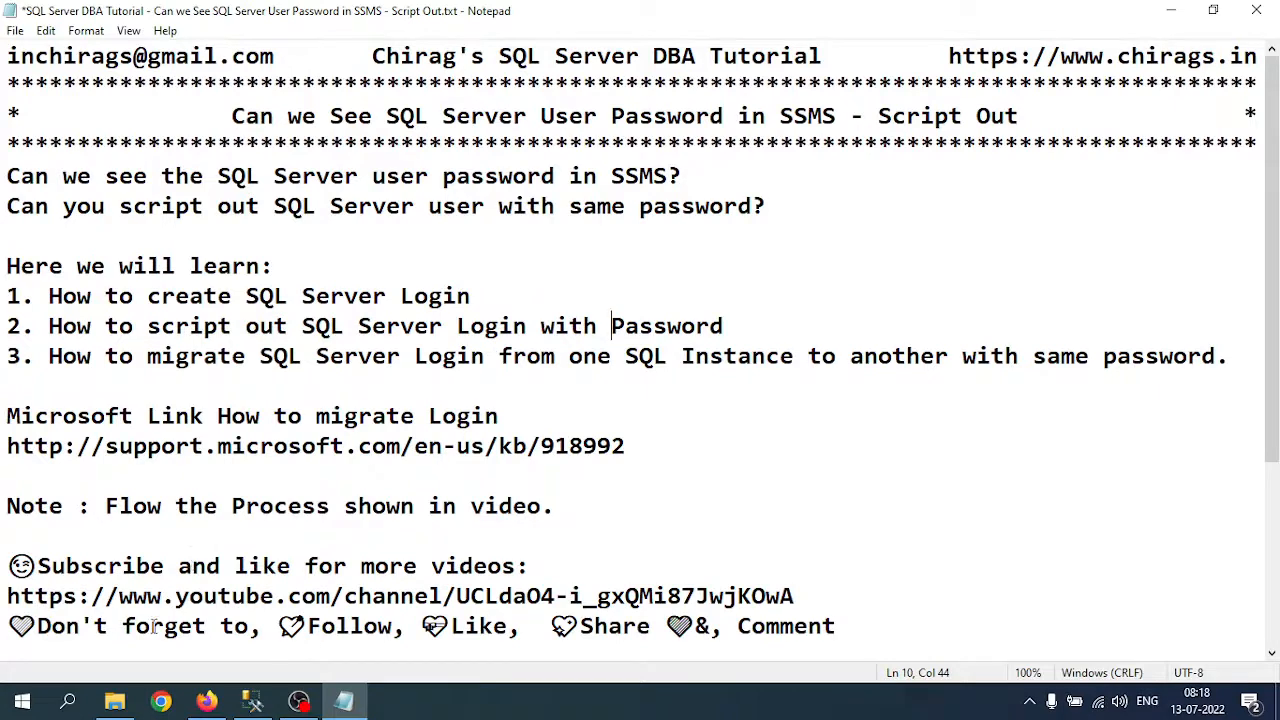
pyautogui.click(206, 701)
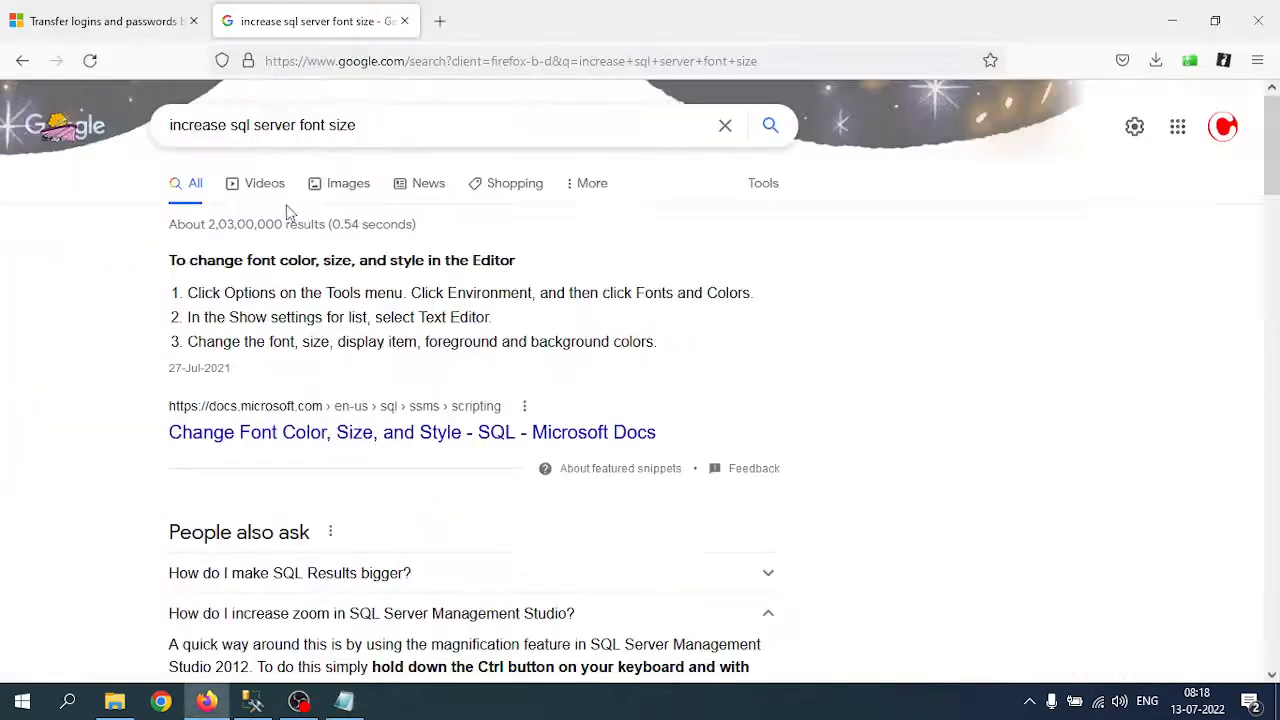
# Step: Close the Google font-size tab and copy the SQL script from the Transfer logins and passwords article
pyautogui.middleClick(300, 22)
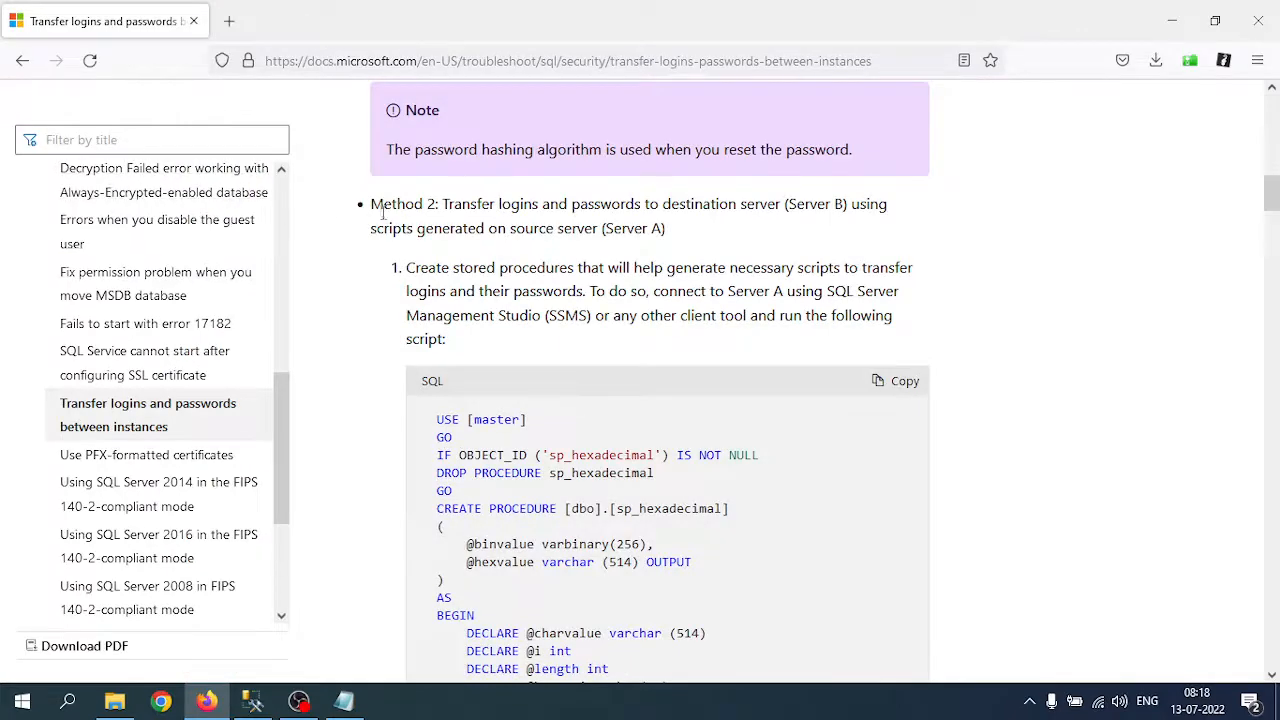
pyautogui.scroll(-2, 493, 276)
pyautogui.scroll(10, 450, 265)
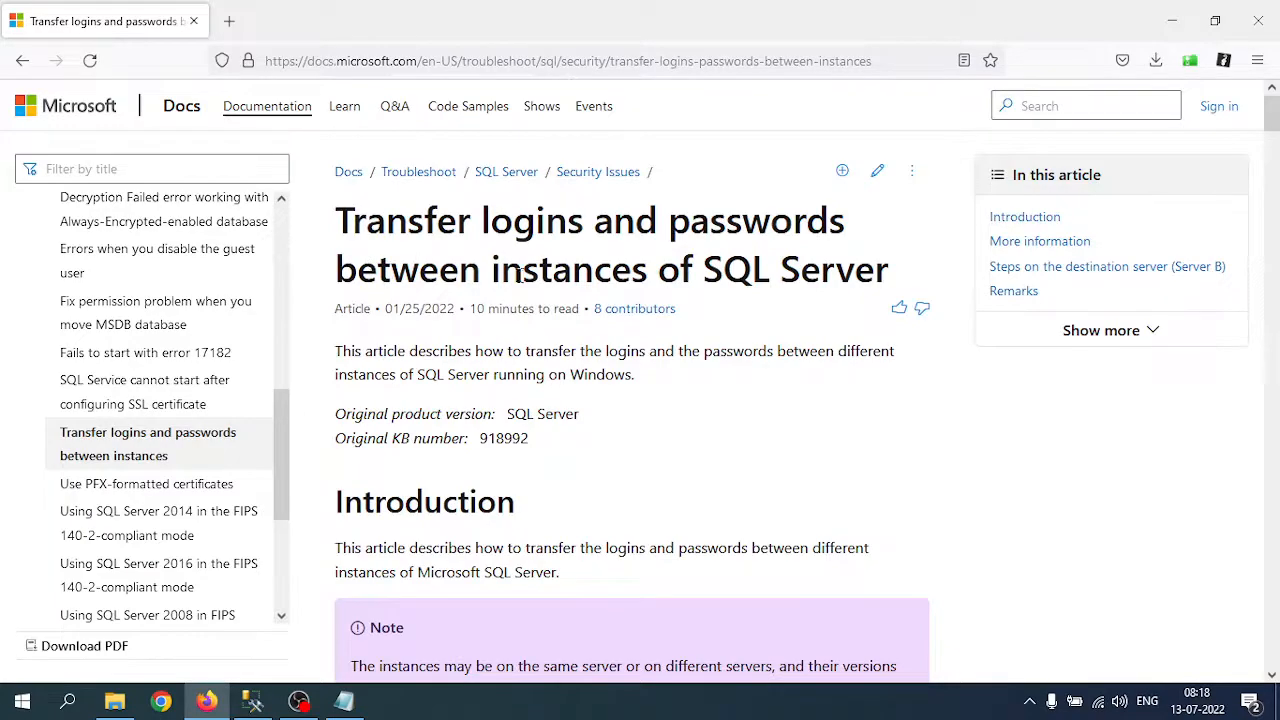
pyautogui.moveTo(738, 270); pyautogui.dragTo(852, 270)
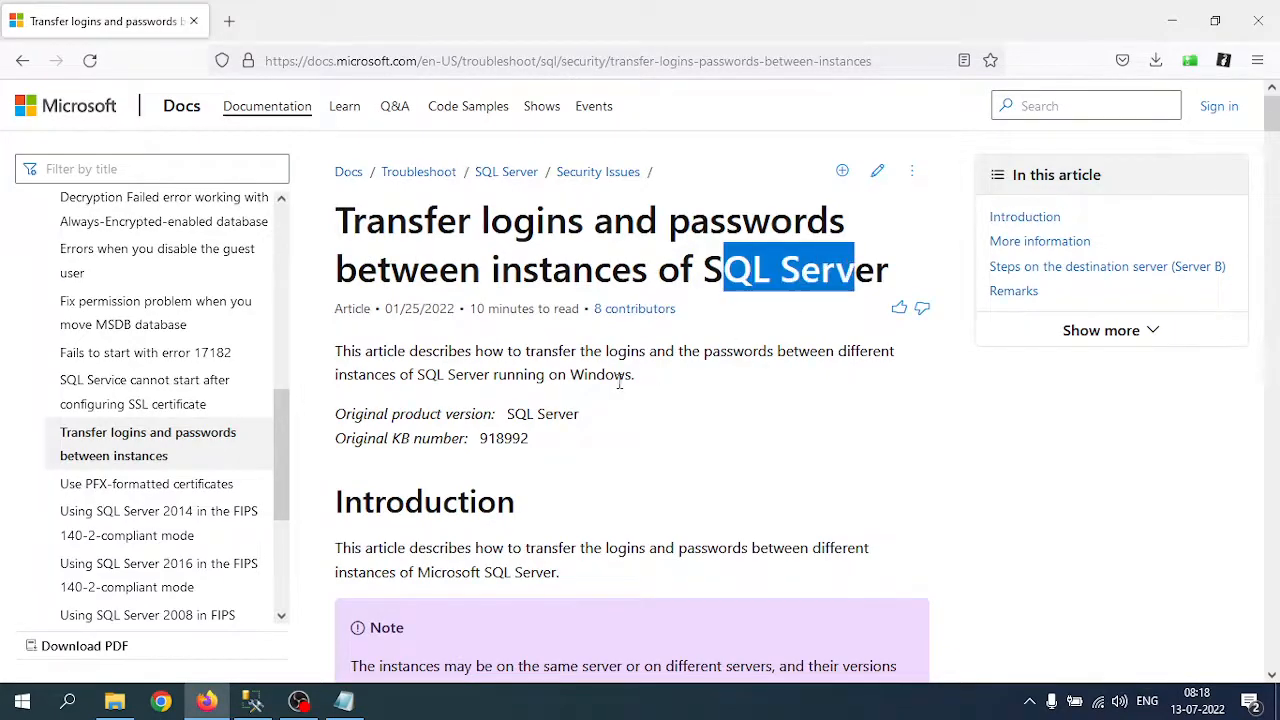
pyautogui.scroll(-10, 618, 382)
pyautogui.scroll(-10, 605, 385)
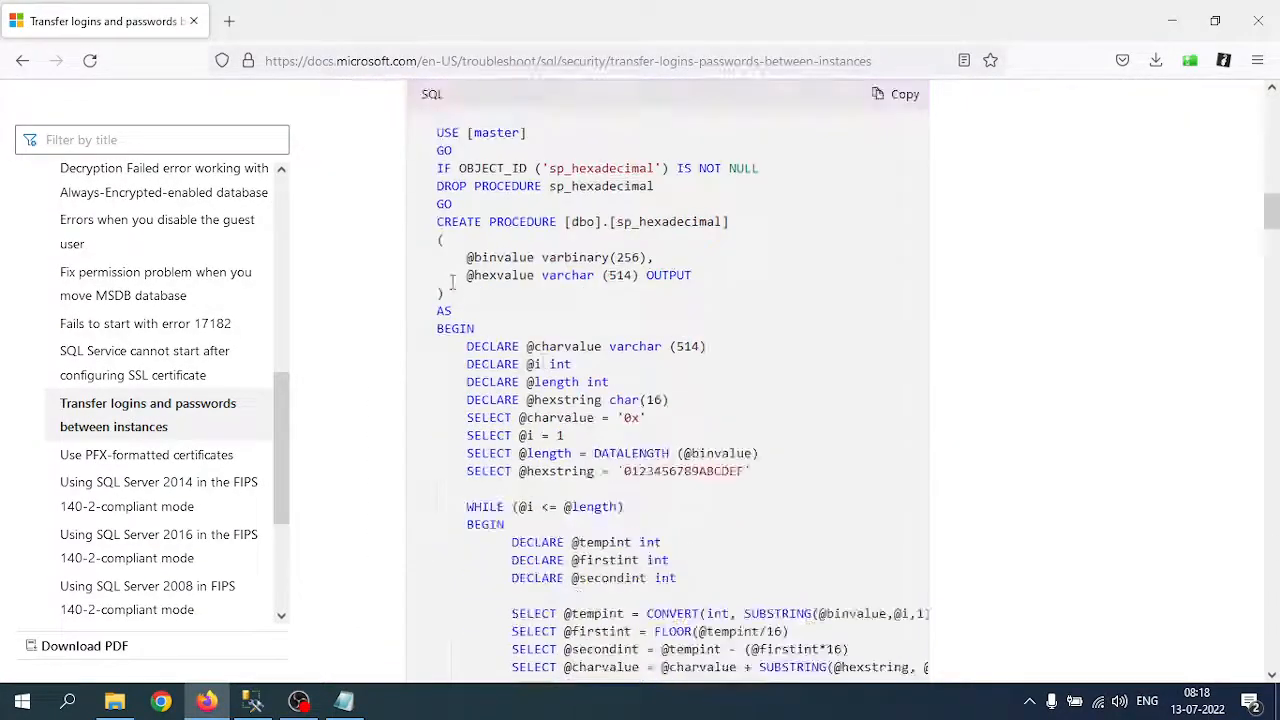
pyautogui.scroll(5, 430, 268)
pyautogui.moveTo(438, 262); pyautogui.dragTo(470, 318)
pyautogui.click(626, 357)
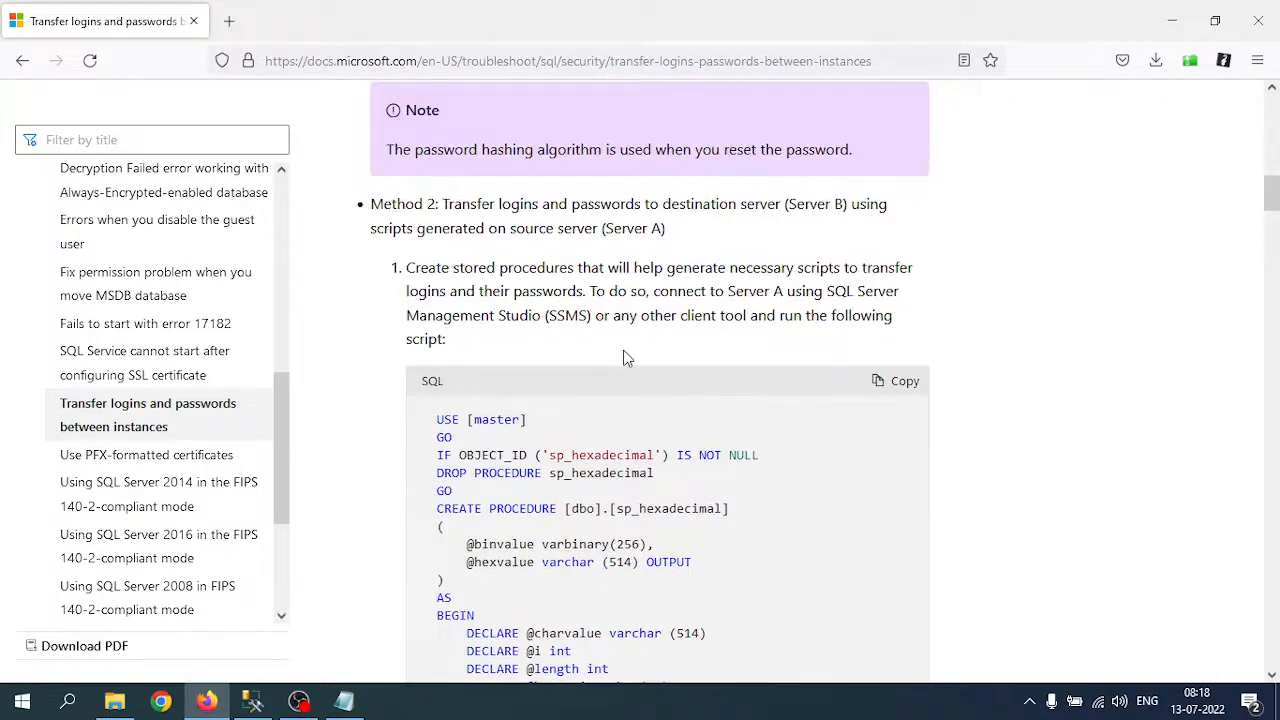
pyautogui.click(903, 384)
# Step: Return to Management Studio, which shows the MSSQLSERVER2 Logins list including testuser
pyautogui.scroll(-3, 510, 455)
pyautogui.scroll(-15, 510, 455)
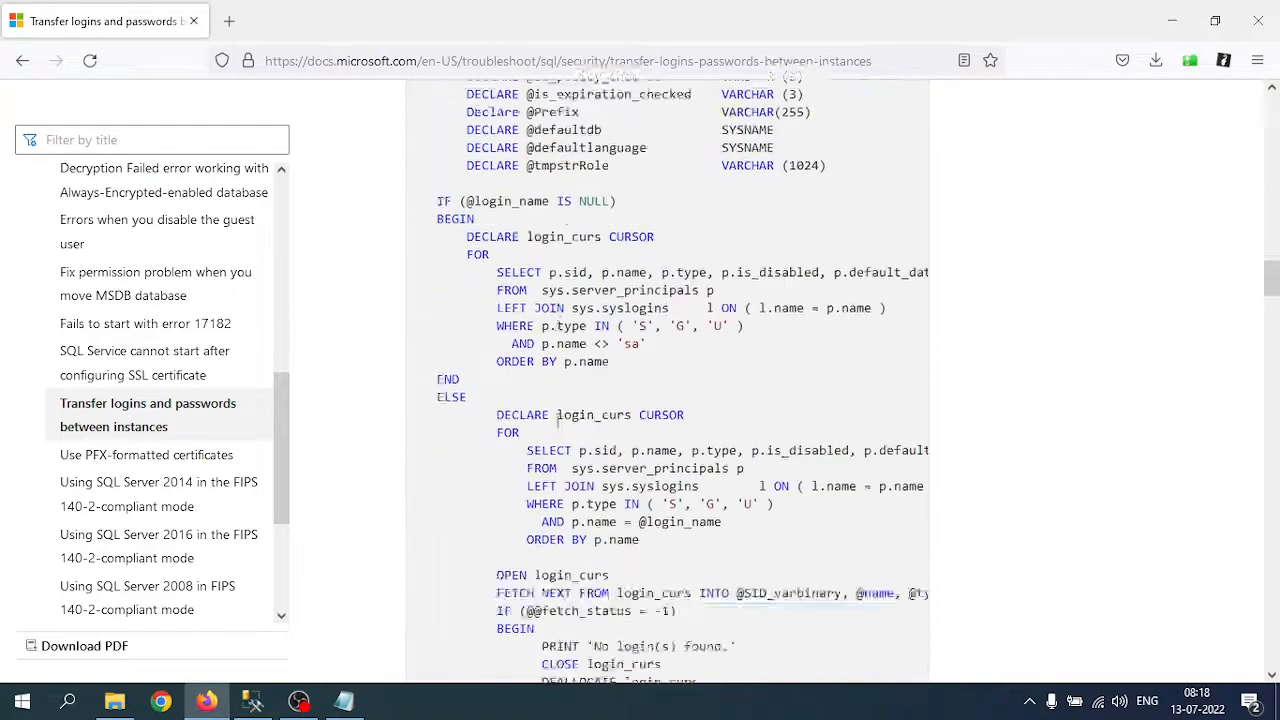
pyautogui.click(253, 706)
pyautogui.scroll(4, 150, 400)
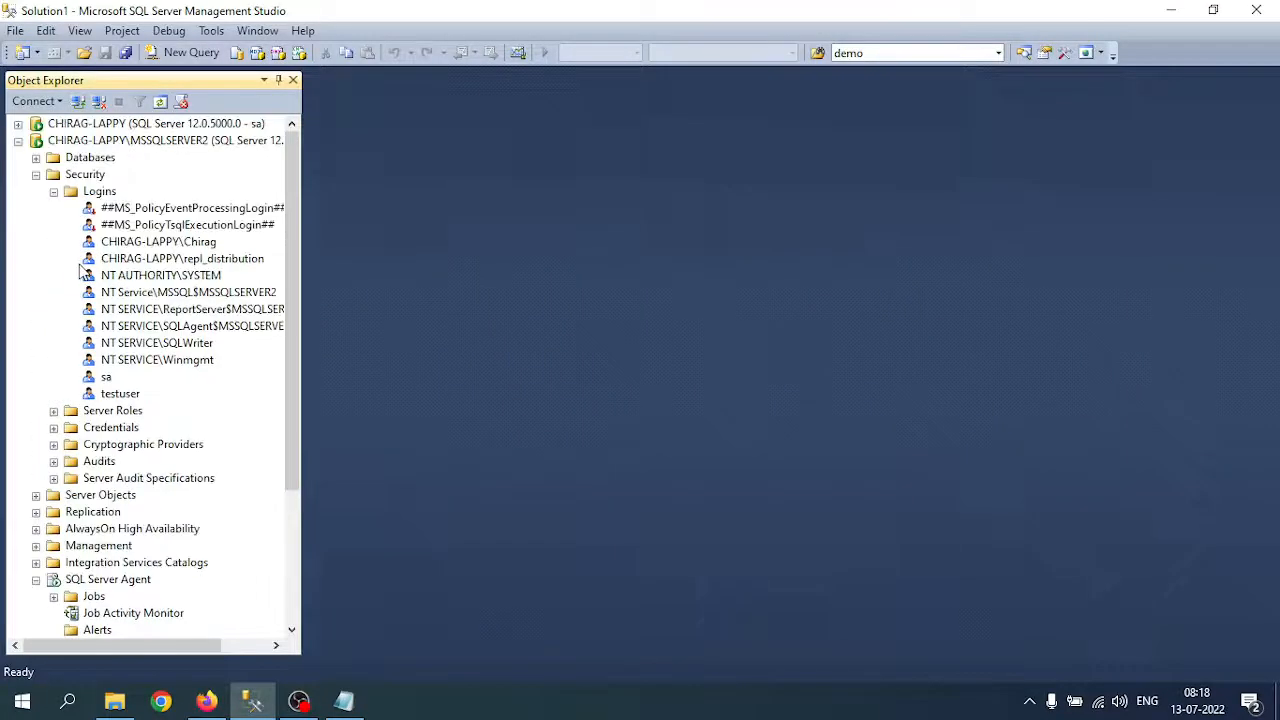
# Step: Collapse MSSQLSERVER2 and disconnect the CHIRAG-LAPPY server in Object Explorer
pyautogui.click(80, 141)
pyautogui.click(18, 141)
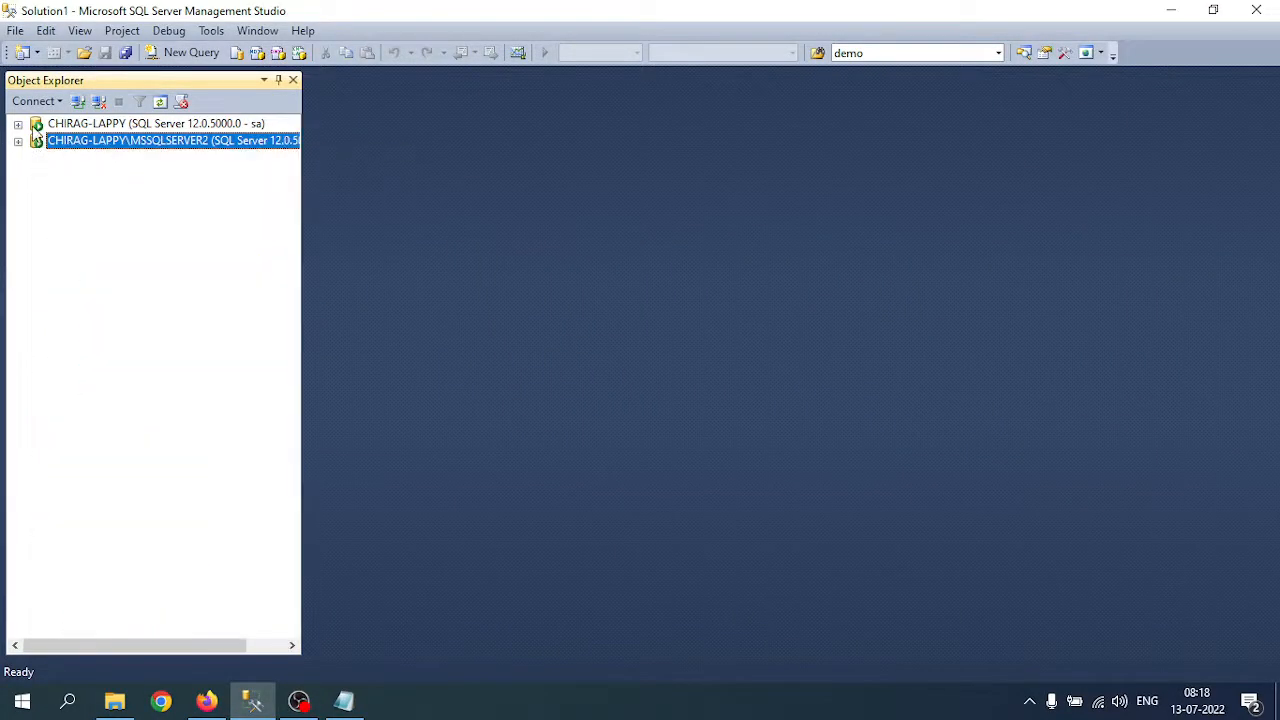
pyautogui.click(18, 124)
pyautogui.click(97, 124)
pyautogui.click(99, 101)
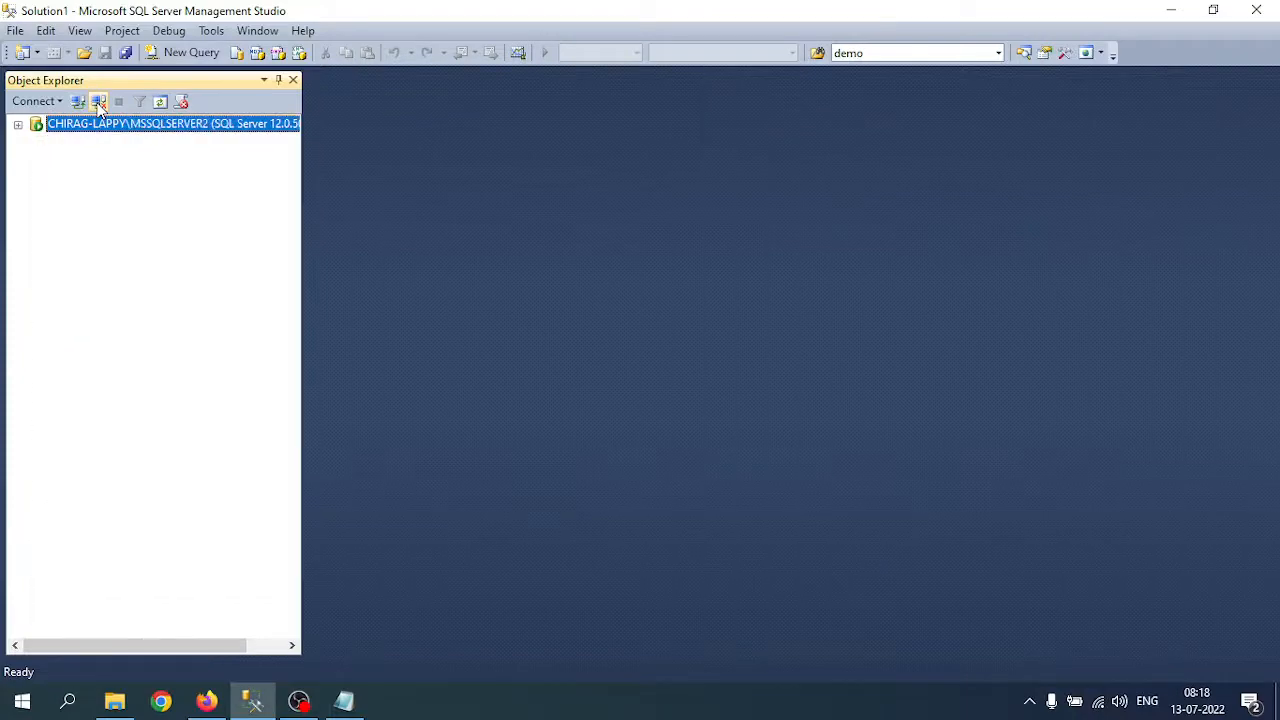
# Step: Reconnect to CHIRAG-LAPPY as sa and open a new query window on master
pyautogui.click(78, 101)
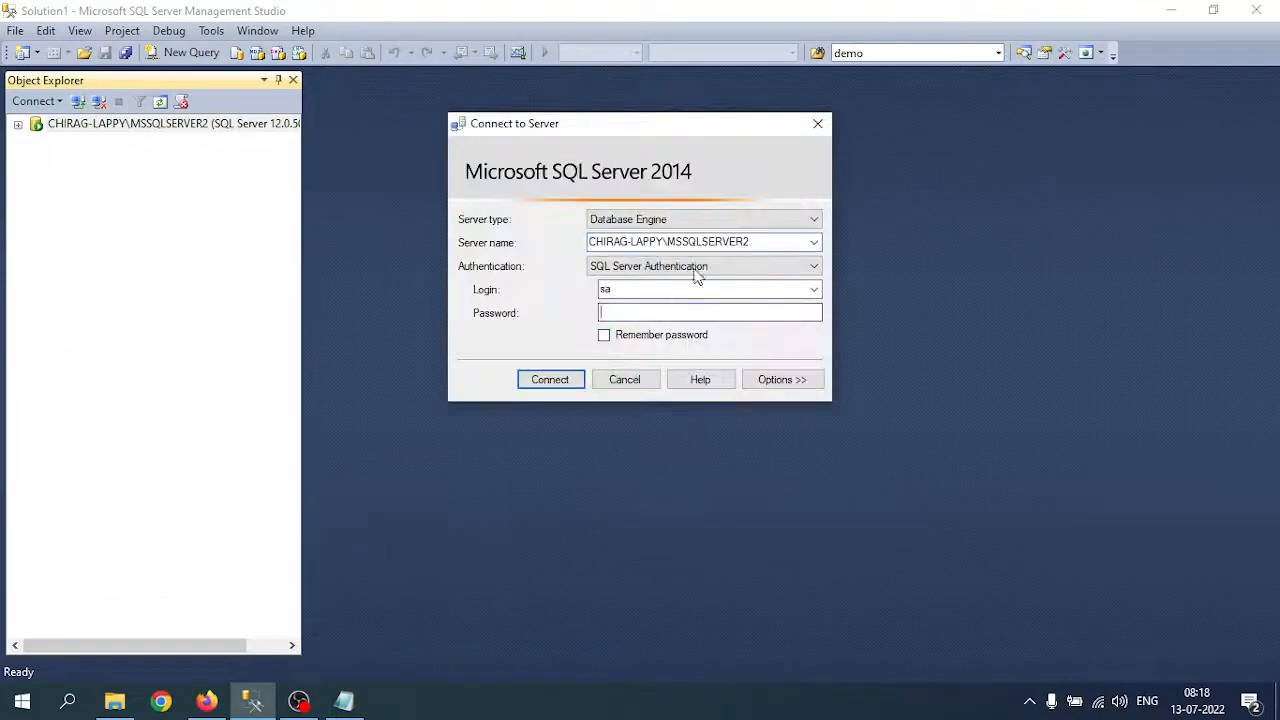
pyautogui.click(814, 243)
pyautogui.click(670, 272)
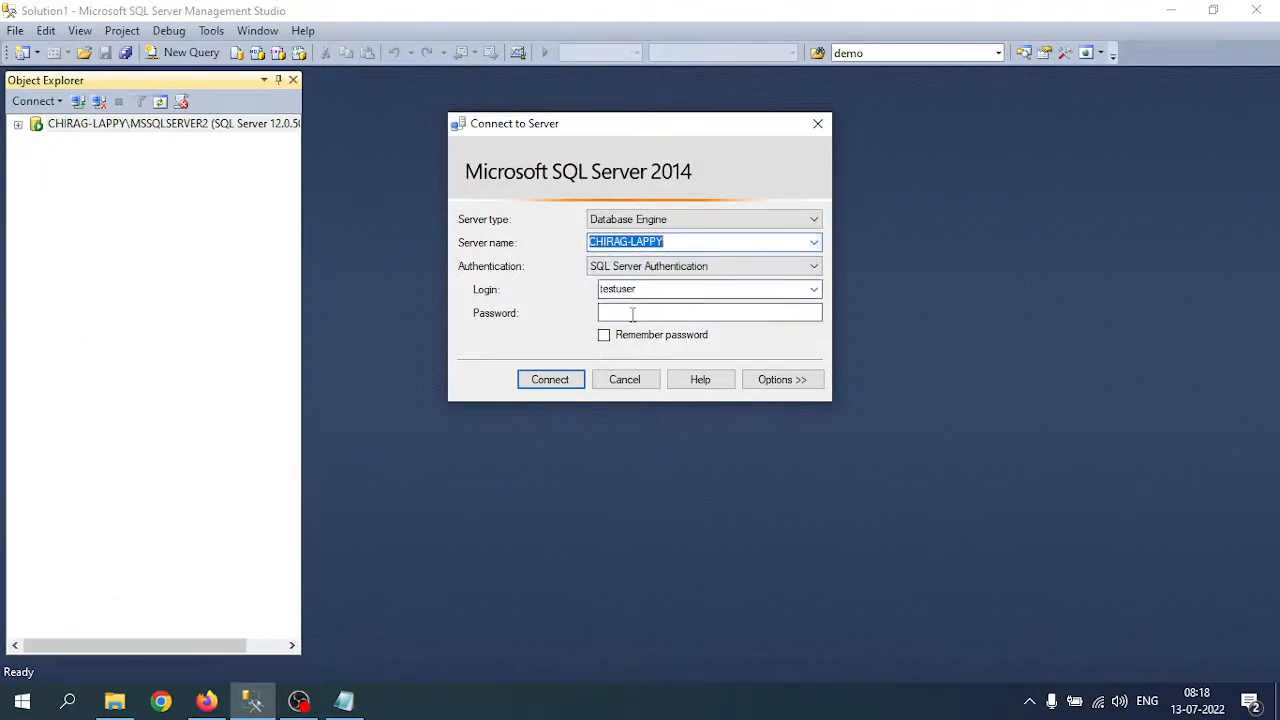
pyautogui.doubleClick(661, 287)
pyautogui.write('sa')
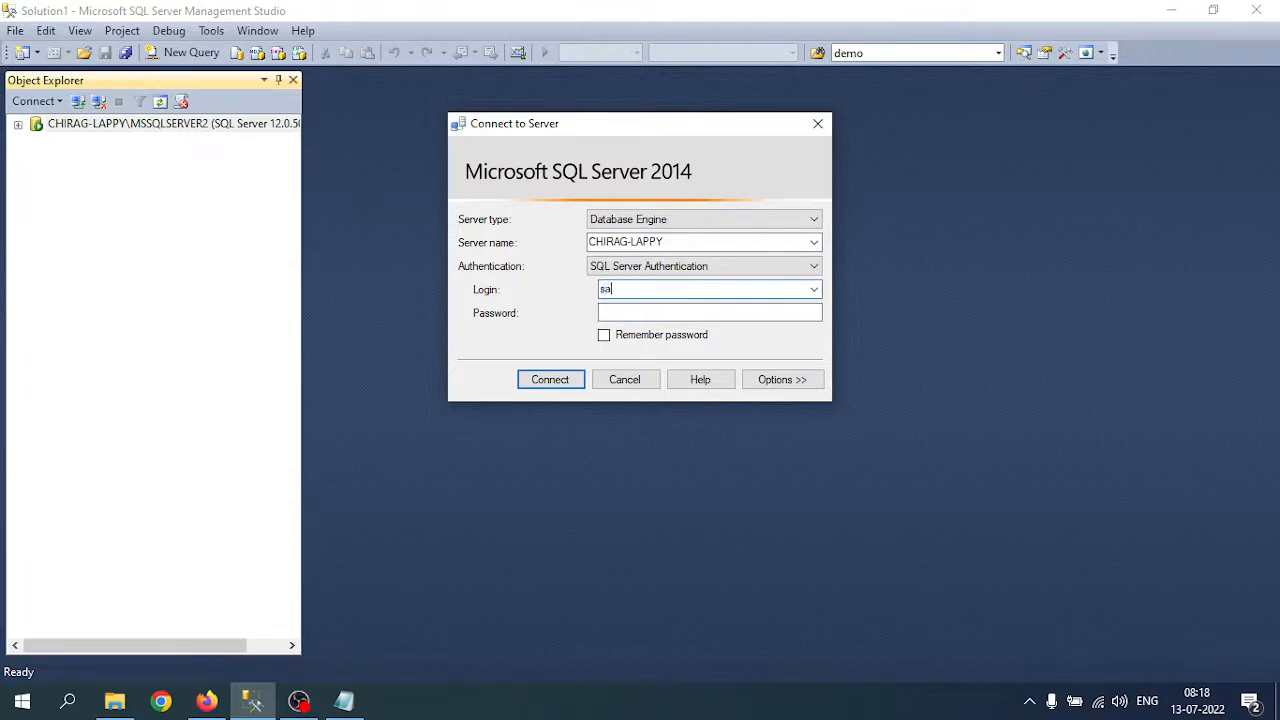
pyautogui.press('Tab')
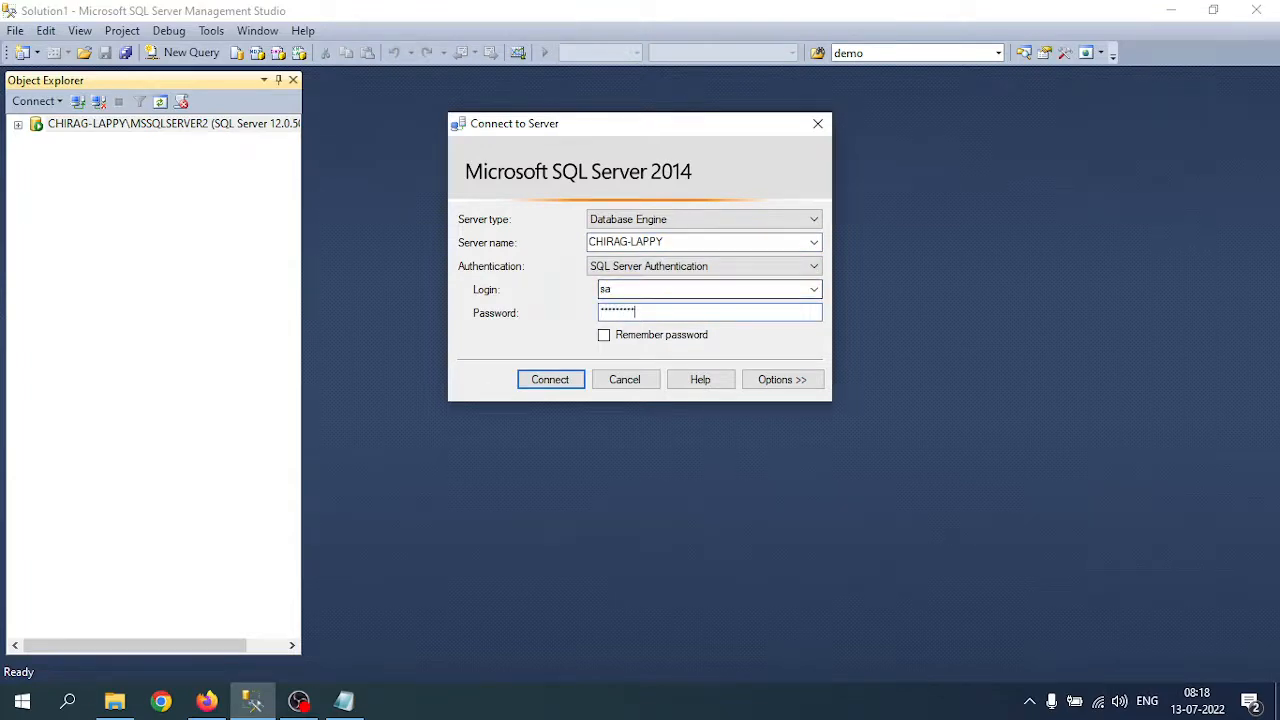
pyautogui.press('Return')
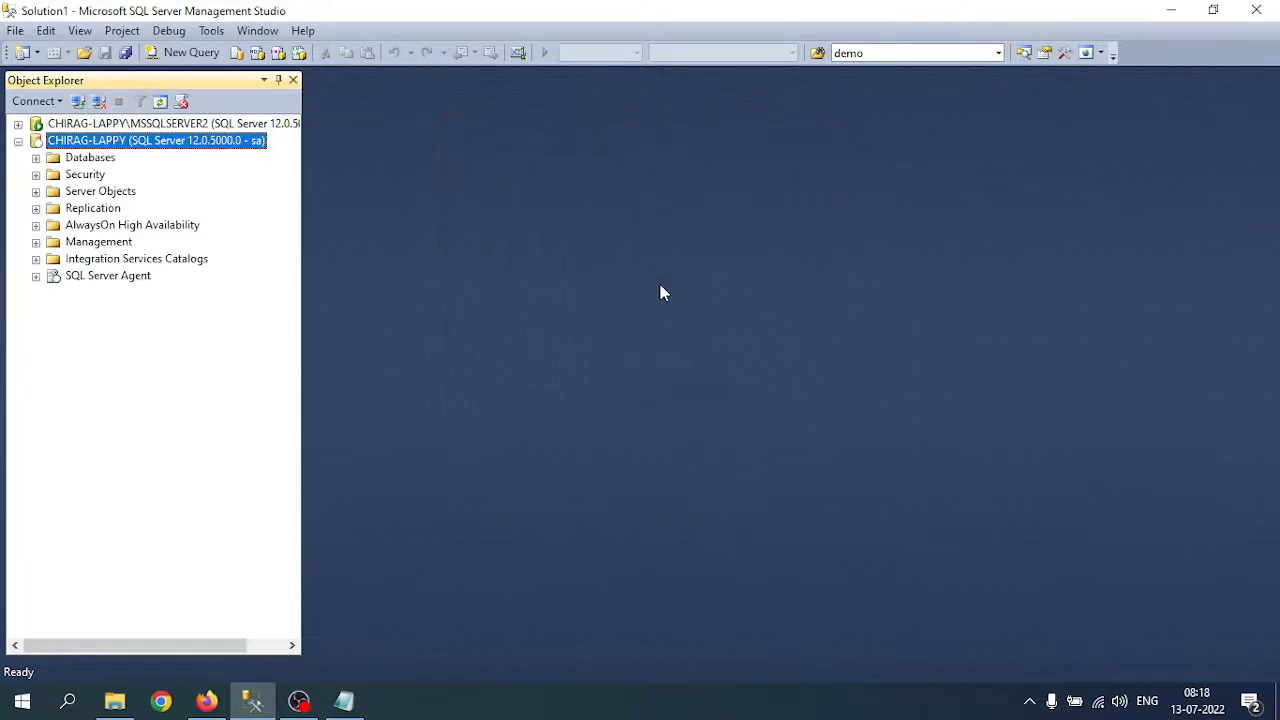
pyautogui.click(85, 158)
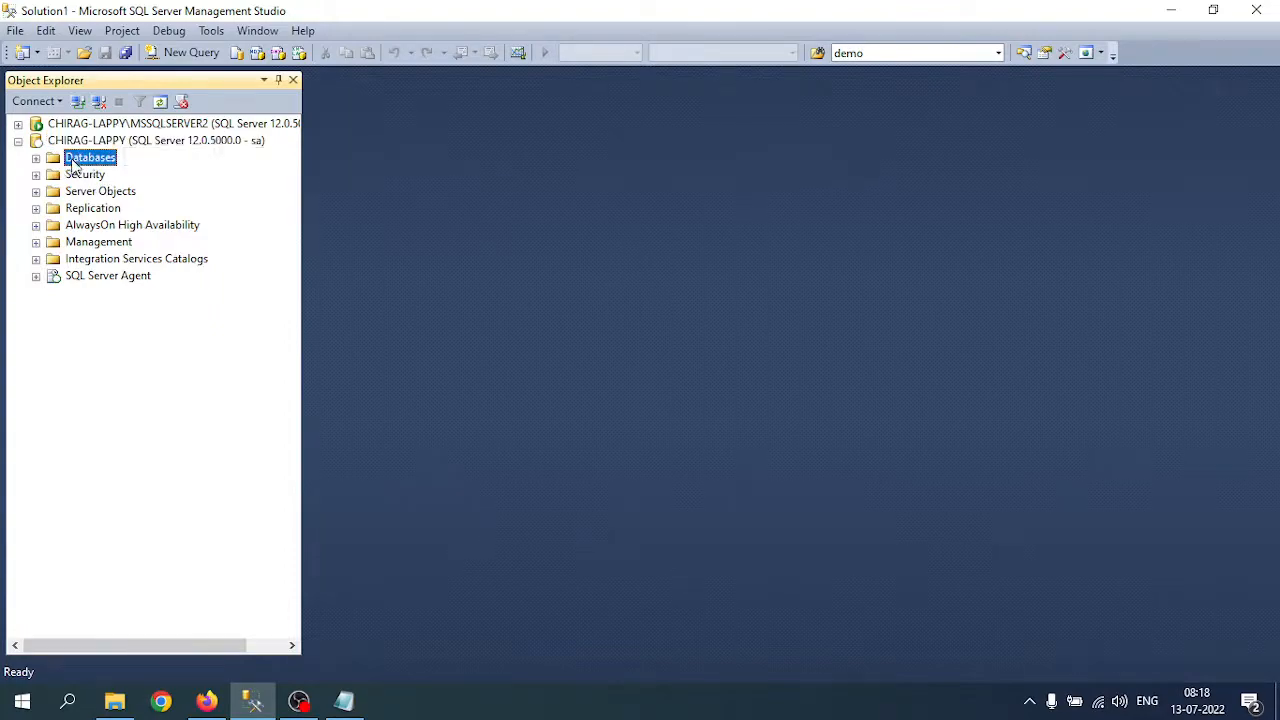
pyautogui.click(185, 52)
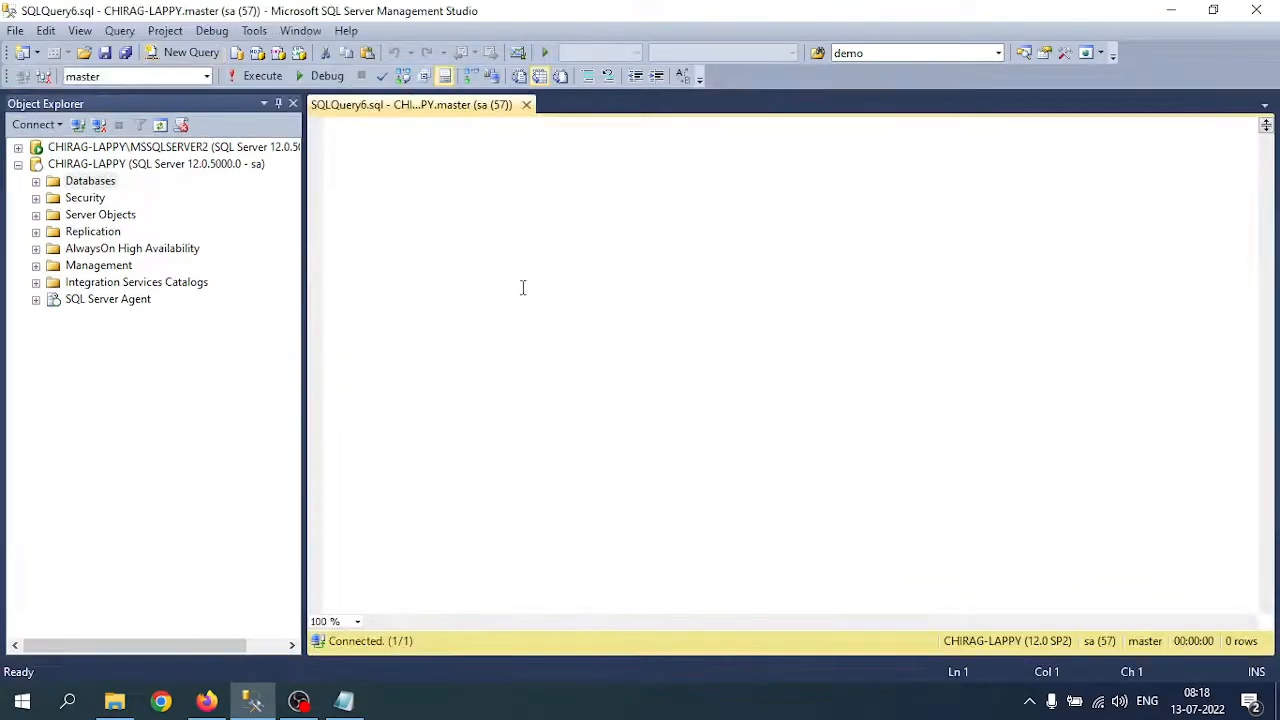
# Step: Paste the copied transfer-logins script into SQLQuery6 and review the sp_hexadecimal procedure
pyautogui.hotkey('ctrl', 'v')
pyautogui.scroll(15, 731, 385)
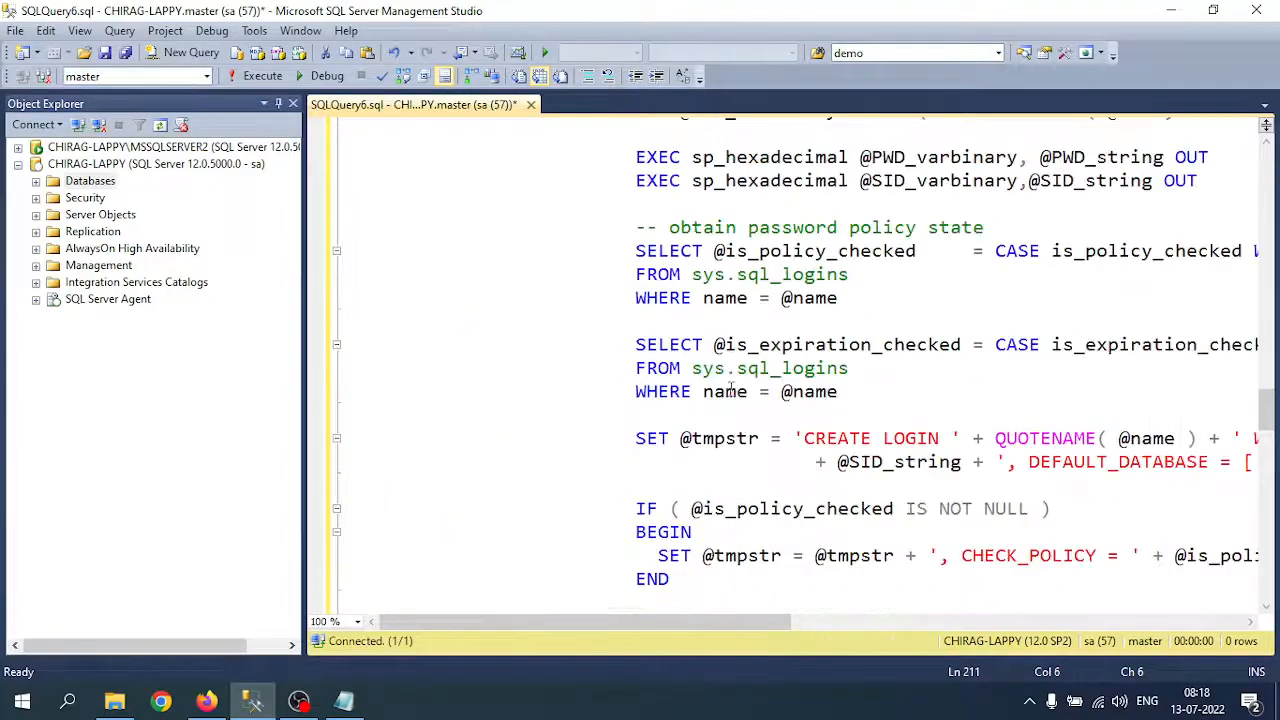
pyautogui.scroll(20, 731, 390)
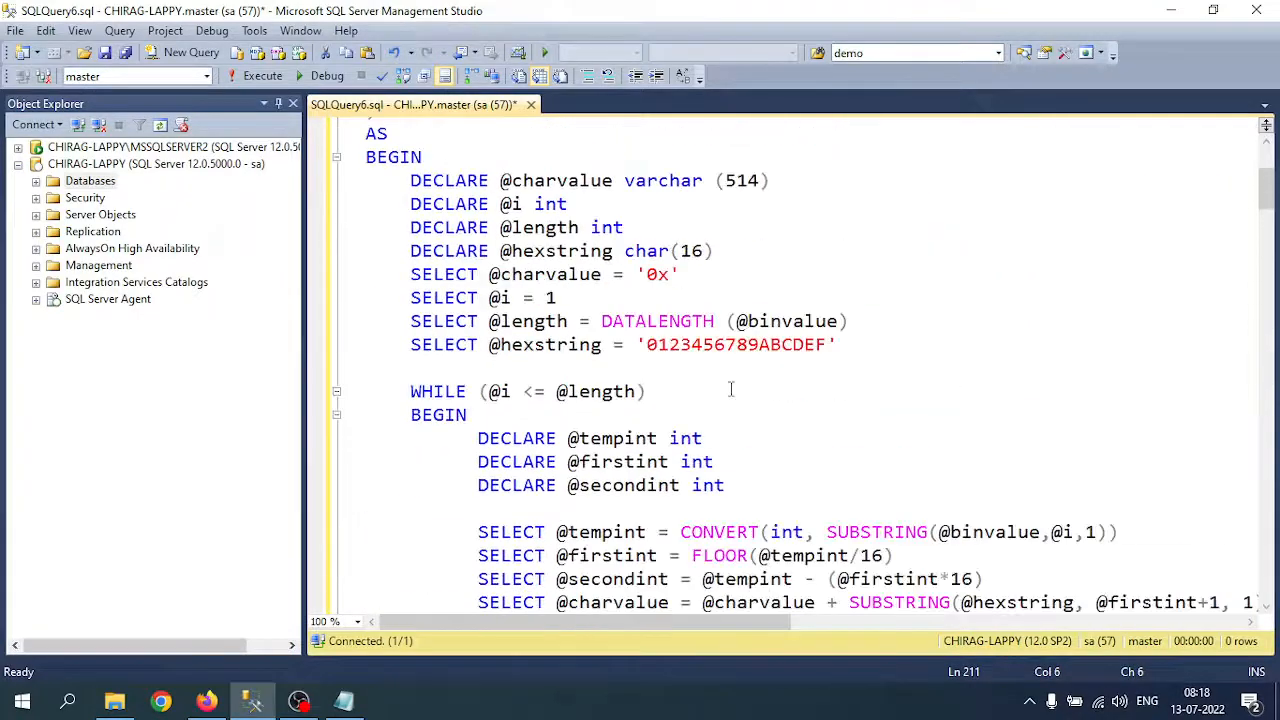
pyautogui.scroll(3, 731, 390)
pyautogui.click(667, 242)
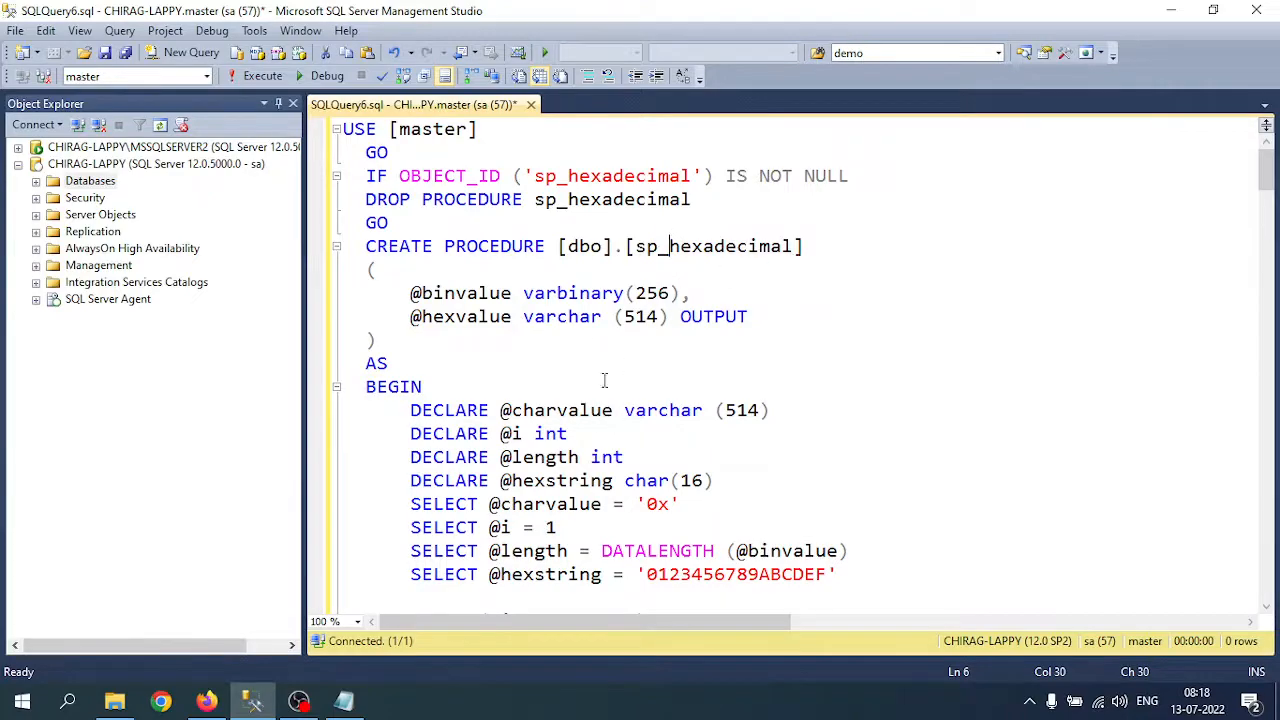
pyautogui.scroll(-6, 604, 380)
pyautogui.scroll(6, 506, 292)
pyautogui.scroll(-14, 427, 413)
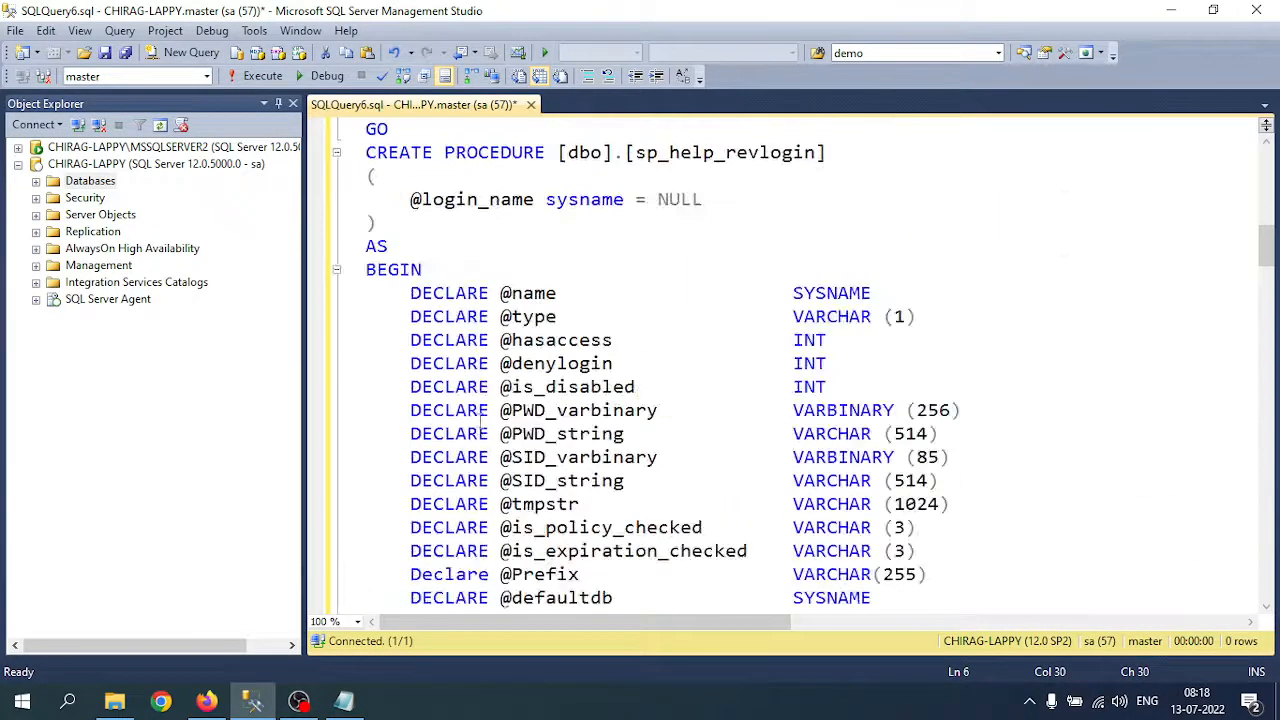
# Step: Check the sp_help_revlogin header, then execute the script to create both procedures on master
pyautogui.moveTo(449, 147); pyautogui.dragTo(822, 152)
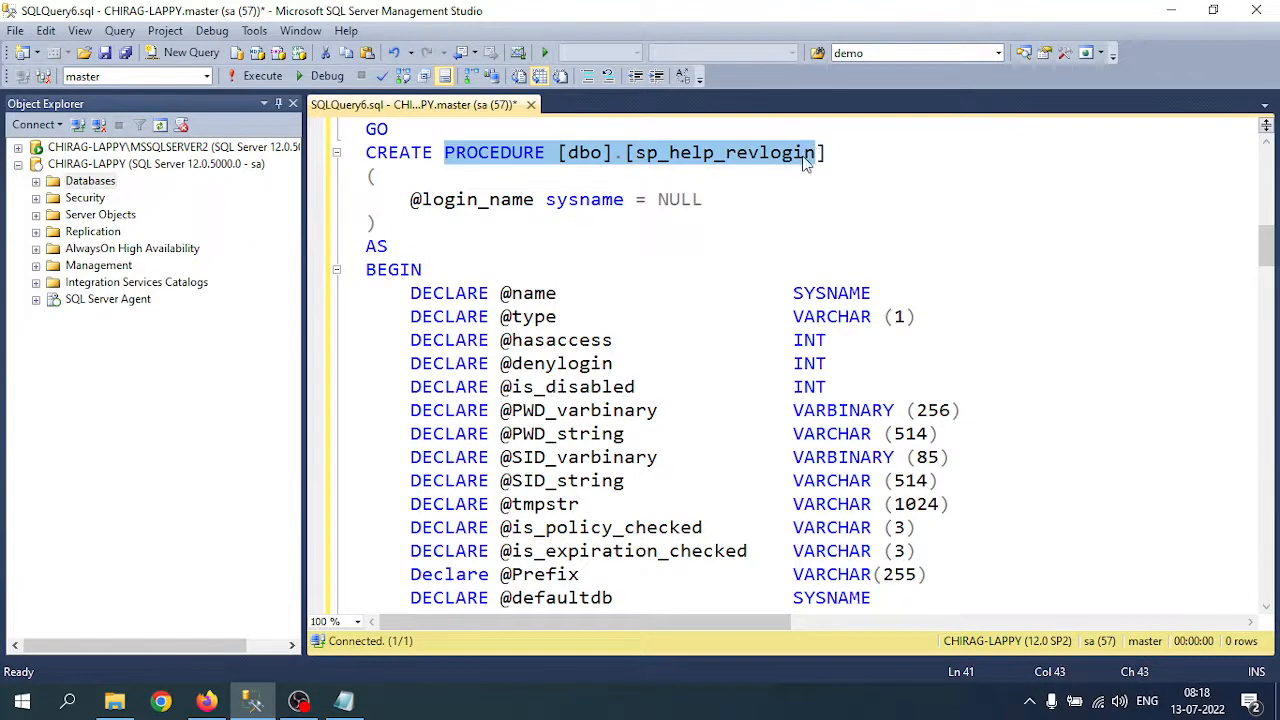
pyautogui.click(750, 158)
pyautogui.doubleClick(704, 152)
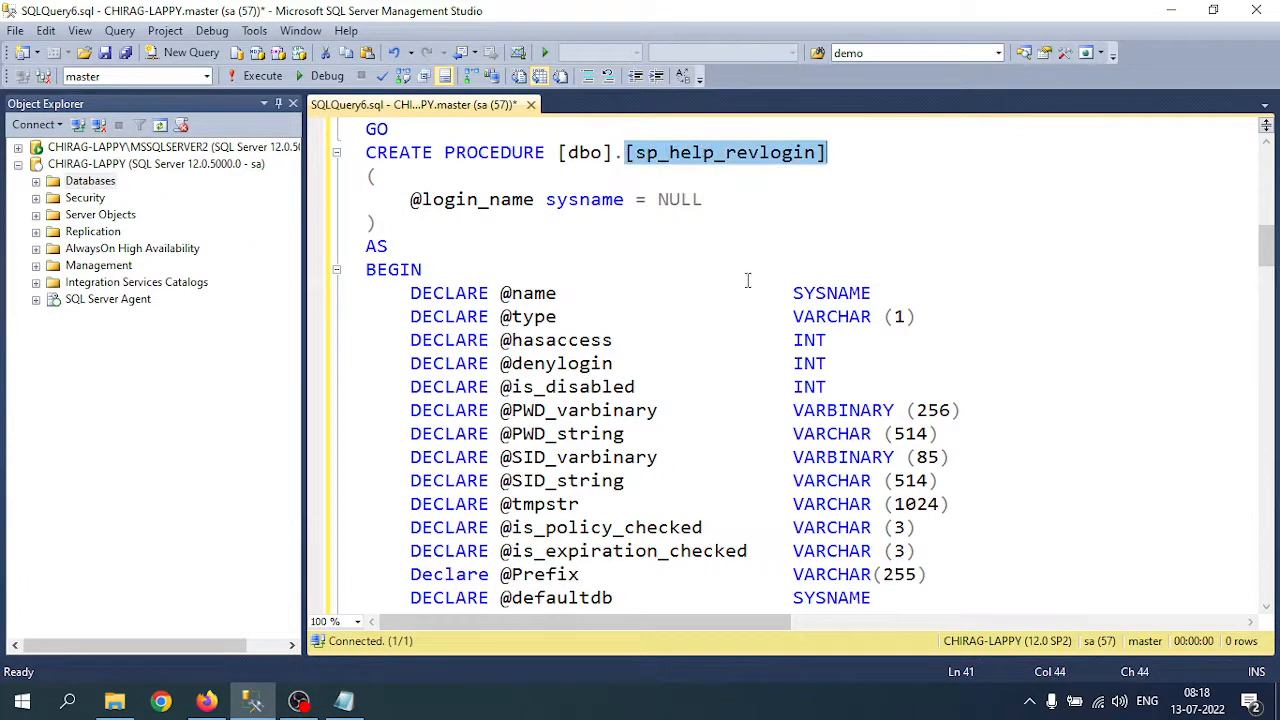
pyautogui.click(545, 222)
pyautogui.click(258, 76)
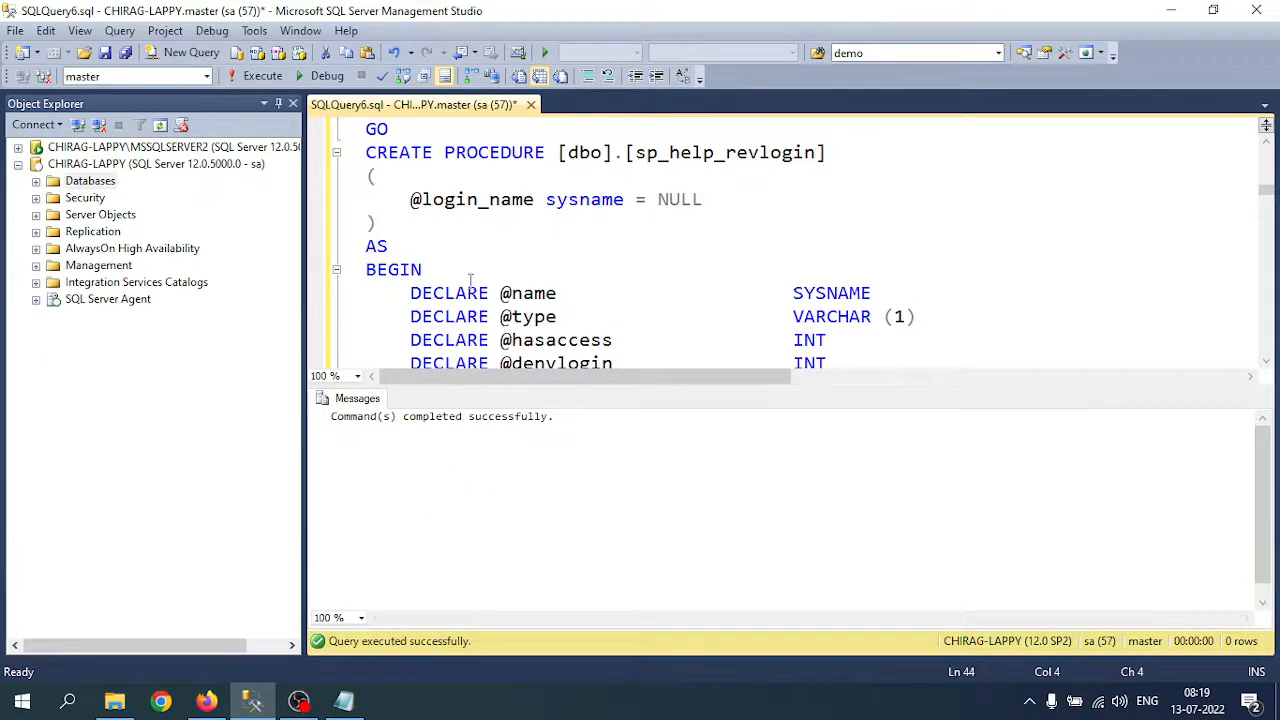
# Step: Execute sp_help_revlogin and find testuser's CREATE LOGIN line with its hashed password in the output
pyautogui.moveTo(636, 152); pyautogui.dragTo(820, 152)
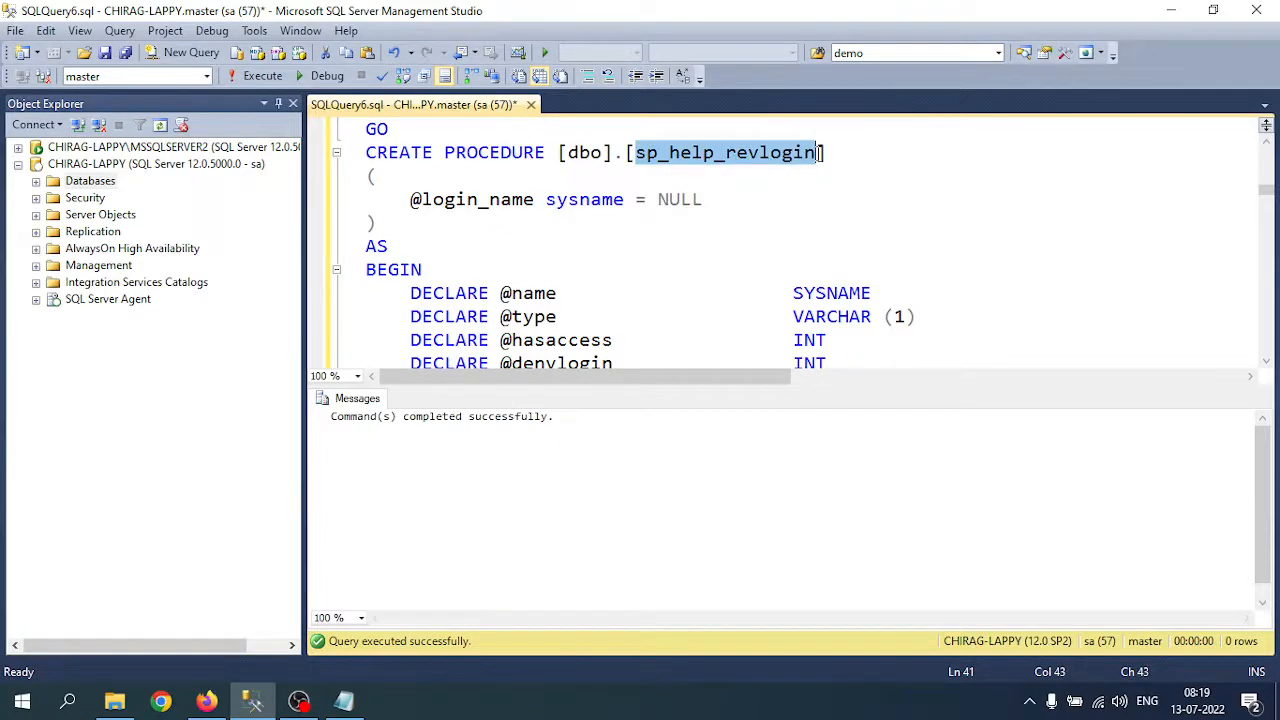
pyautogui.click(262, 76)
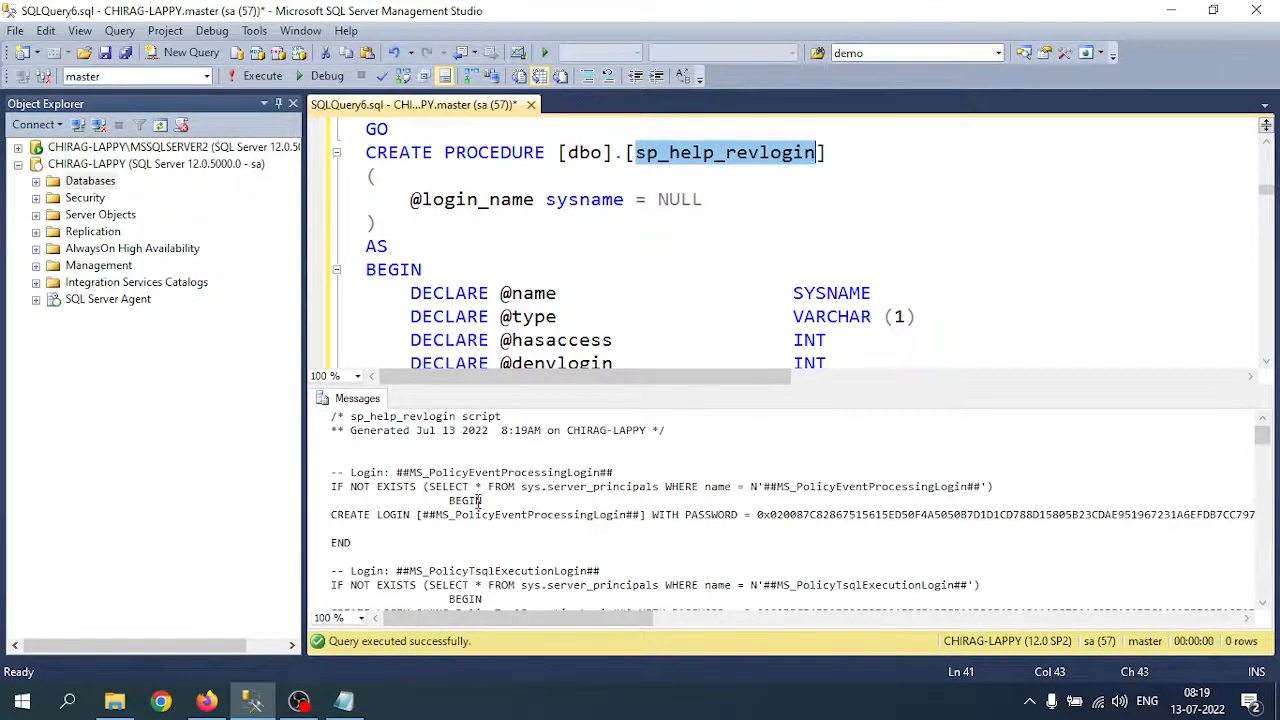
pyautogui.scroll(-10, 480, 503)
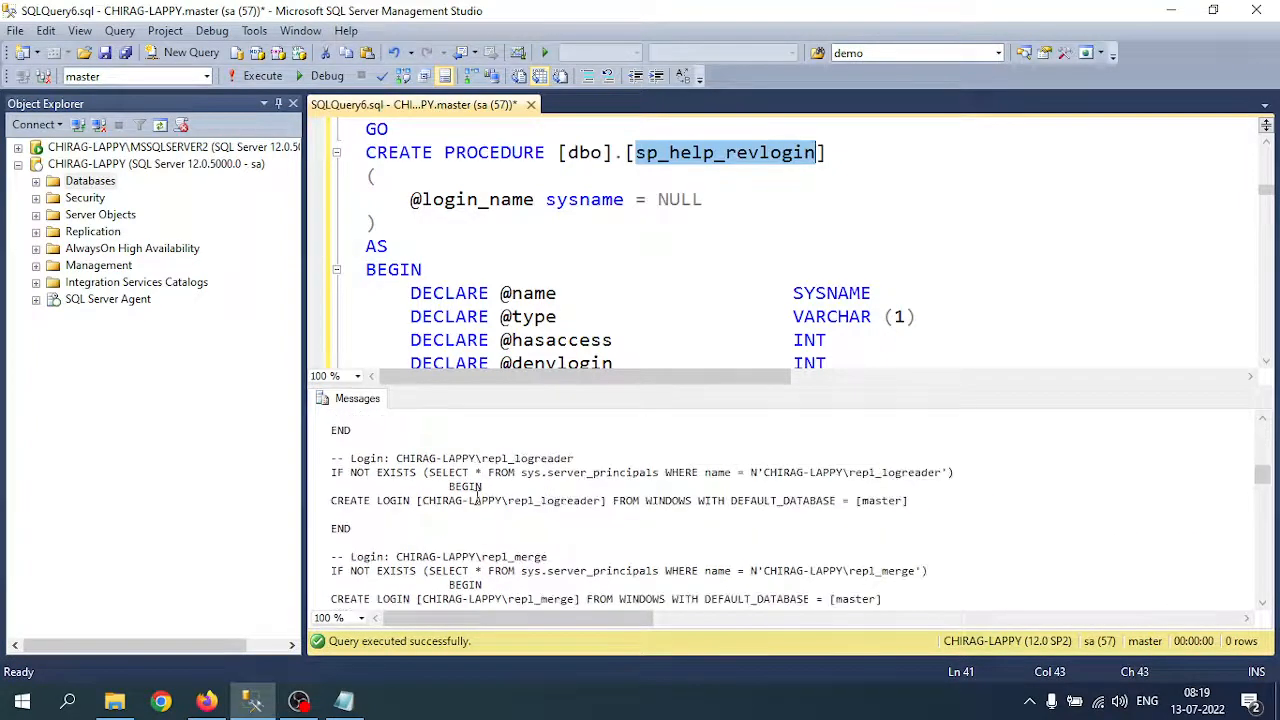
pyautogui.scroll(-10, 480, 497)
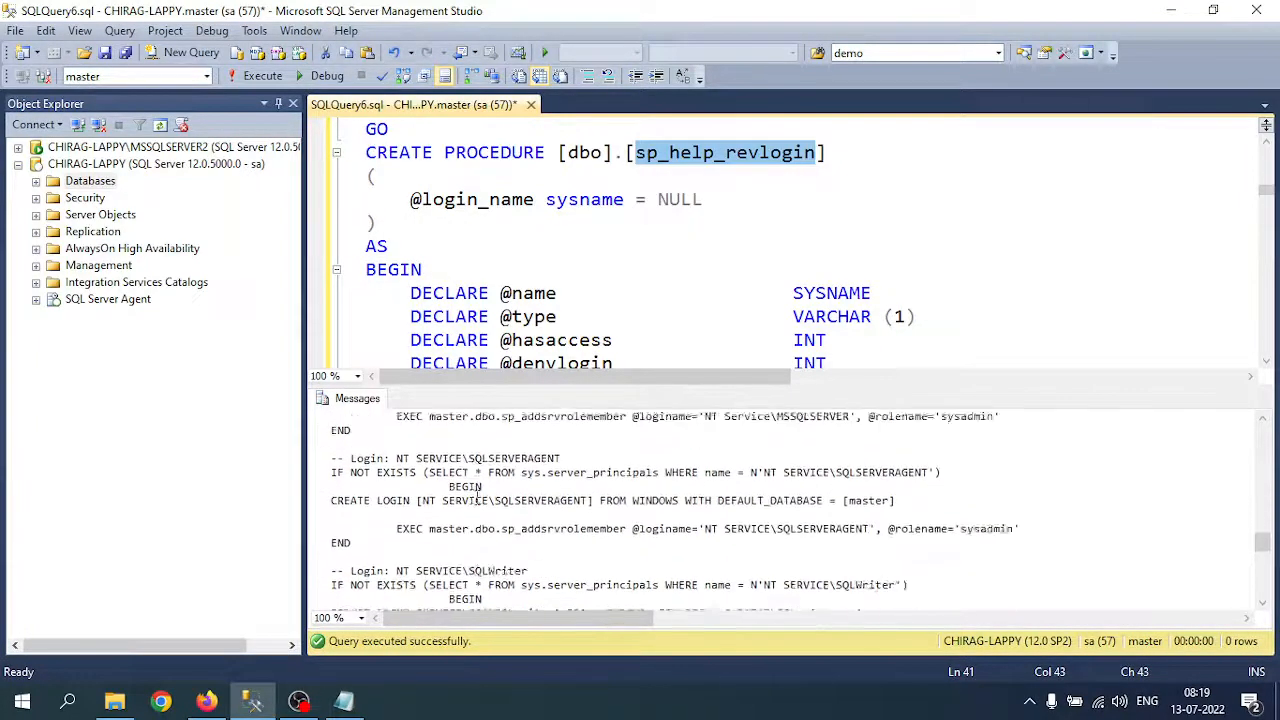
pyautogui.scroll(-8, 480, 492)
pyautogui.scroll(1, 458, 492)
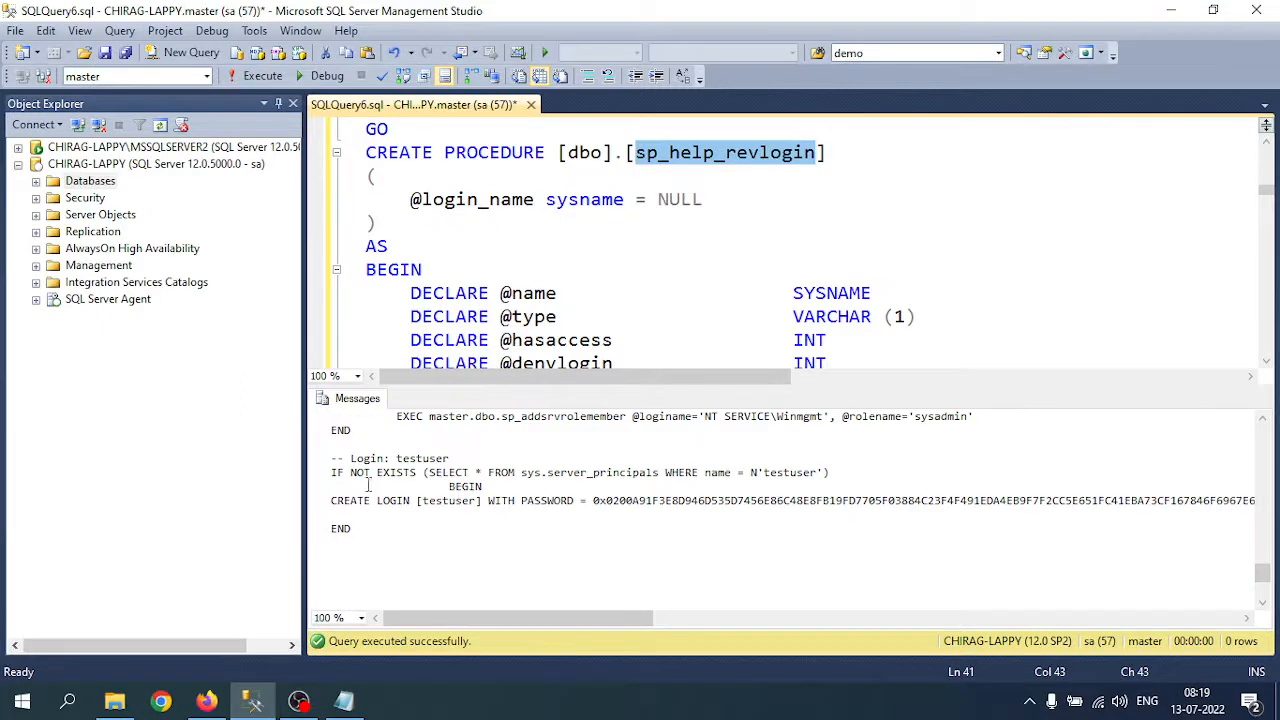
pyautogui.doubleClick(412, 458)
pyautogui.click(412, 514)
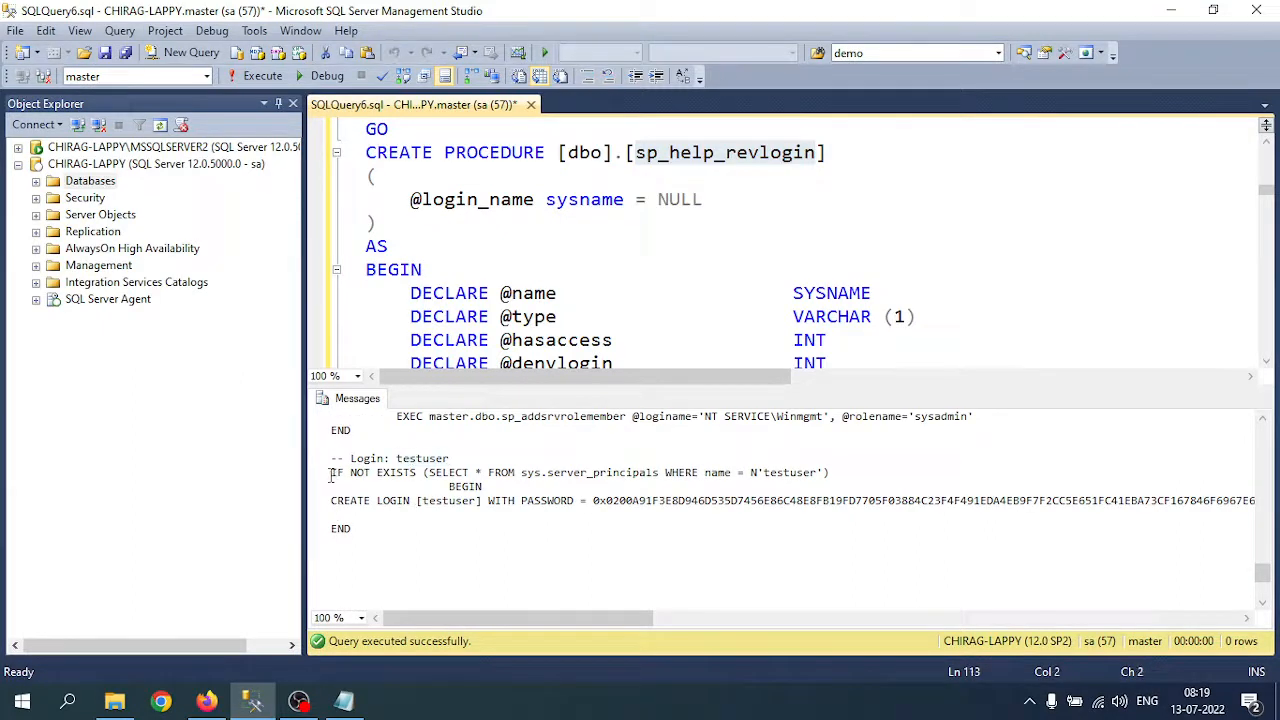
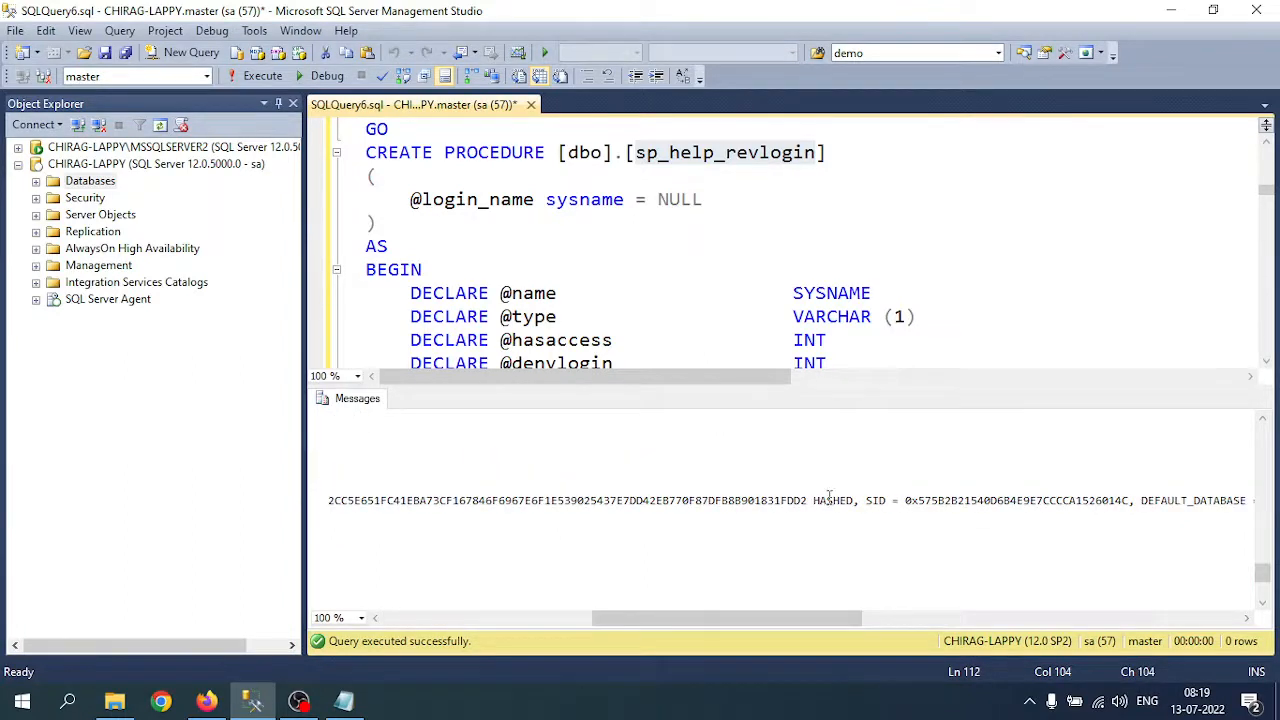
# Step: Copy the '-- Login: testuser' CREATE LOGIN block from the Messages output, then select MSSQLSERVER2
pyautogui.doubleClick(829, 500)
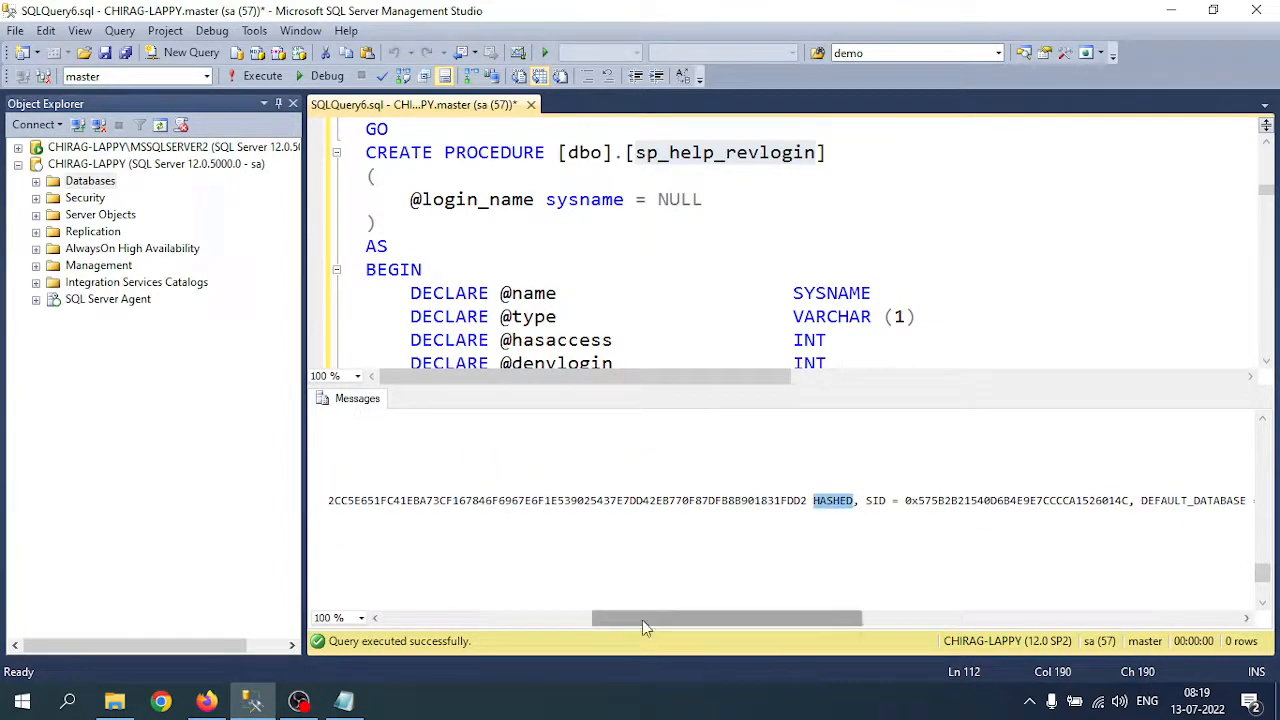
pyautogui.moveTo(648, 626); pyautogui.dragTo(286, 540)
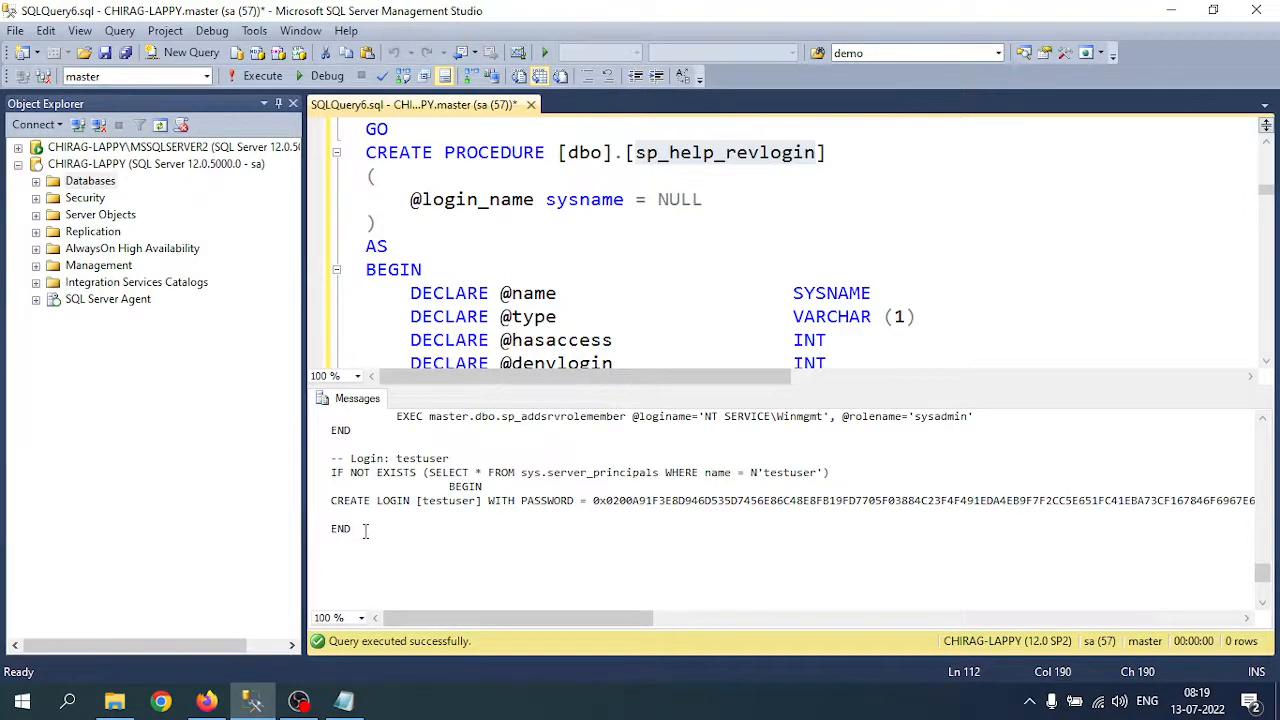
pyautogui.moveTo(364, 531); pyautogui.dragTo(309, 460)
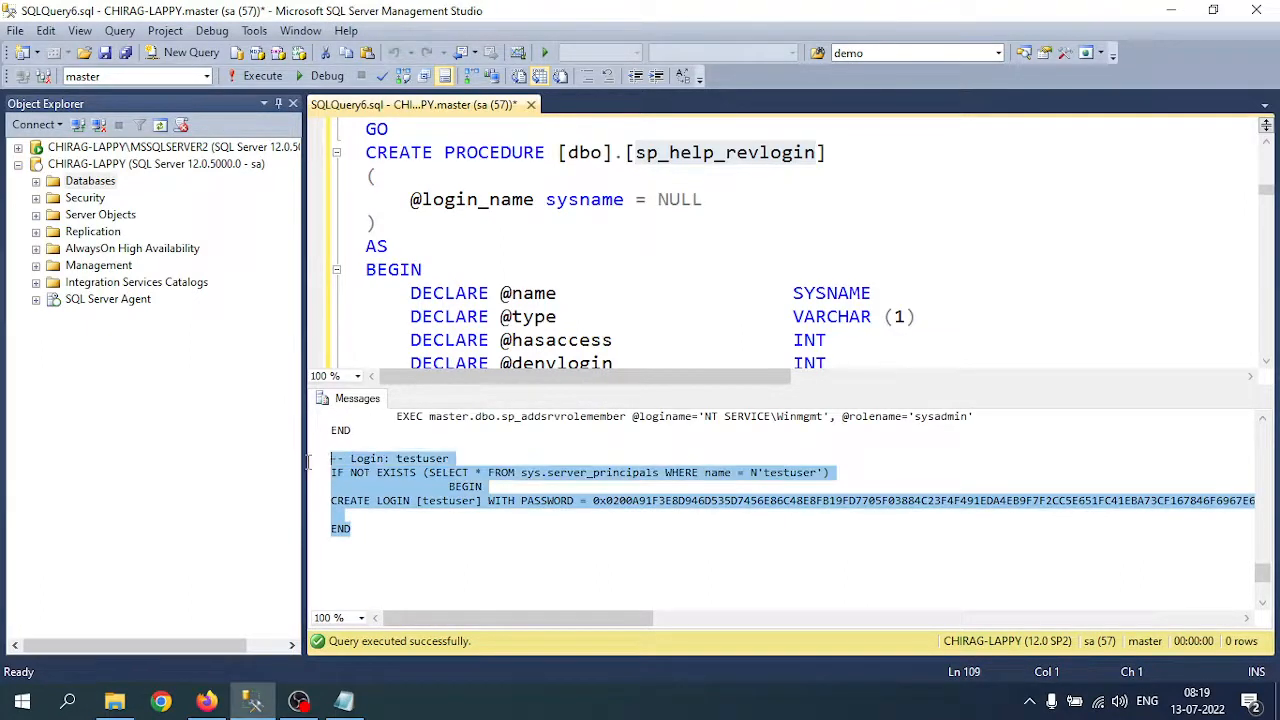
pyautogui.rightClick(413, 483)
pyautogui.click(468, 506)
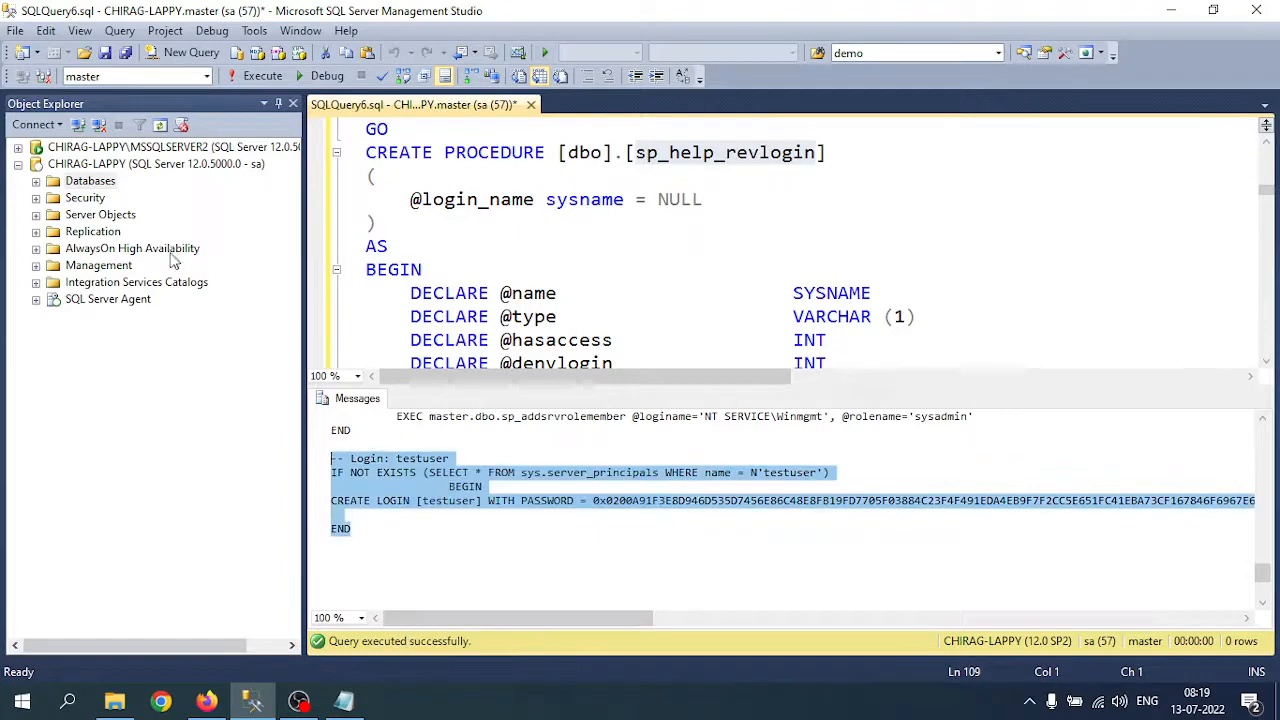
pyautogui.click(18, 164)
pyautogui.click(60, 150)
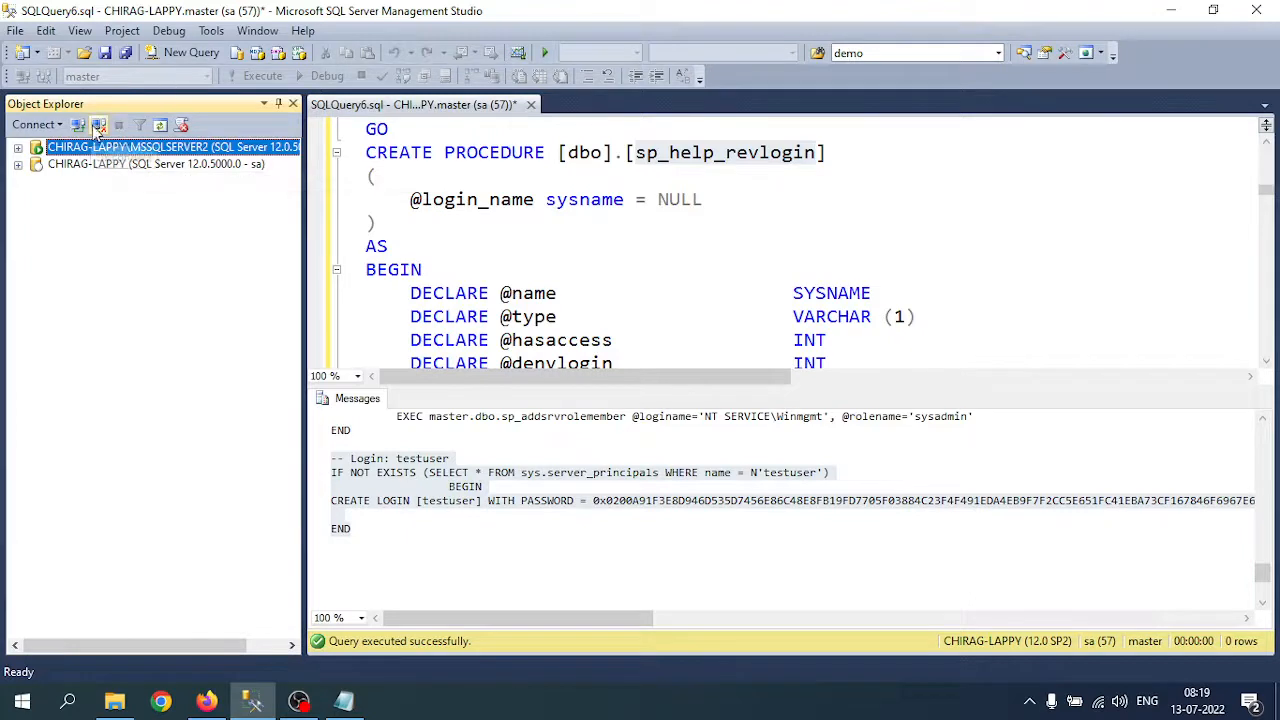
# Step: Disconnect, open a new query tab, and reconnect to CHIRAG-LAPPY\MSSQLSERVER2 as sa with its password
pyautogui.click(98, 126)
pyautogui.click(181, 54)
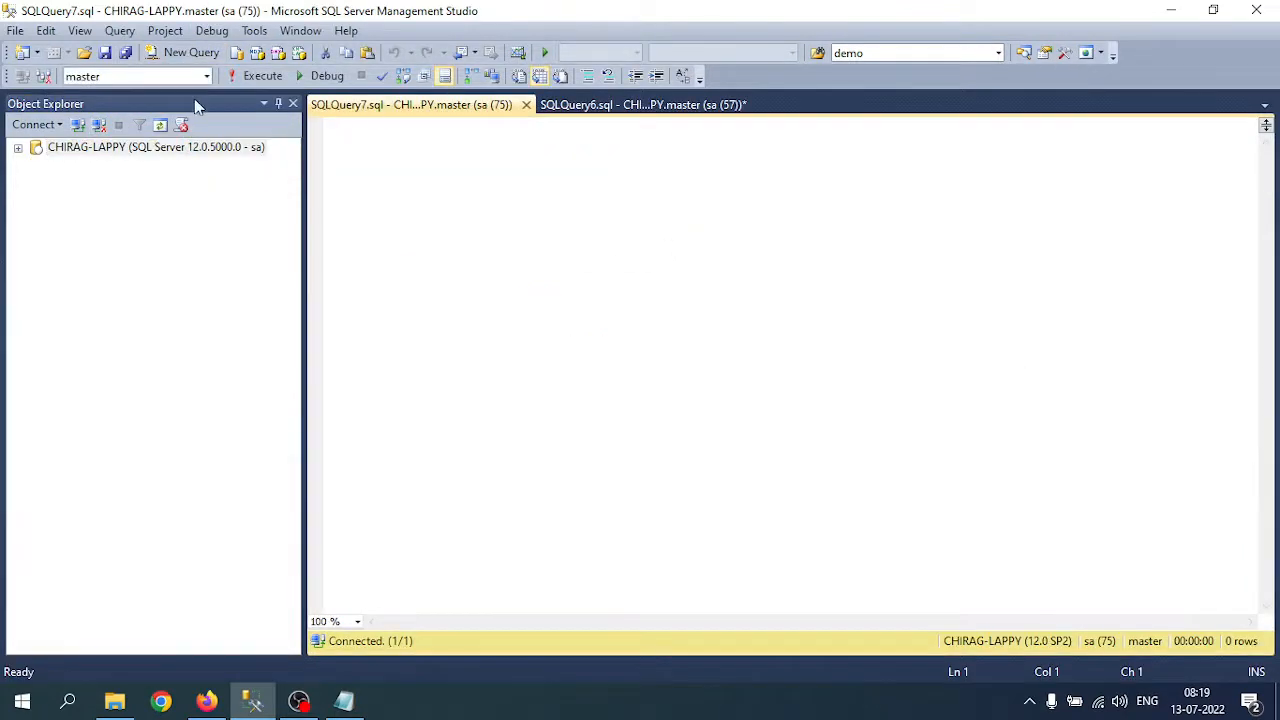
pyautogui.click(78, 126)
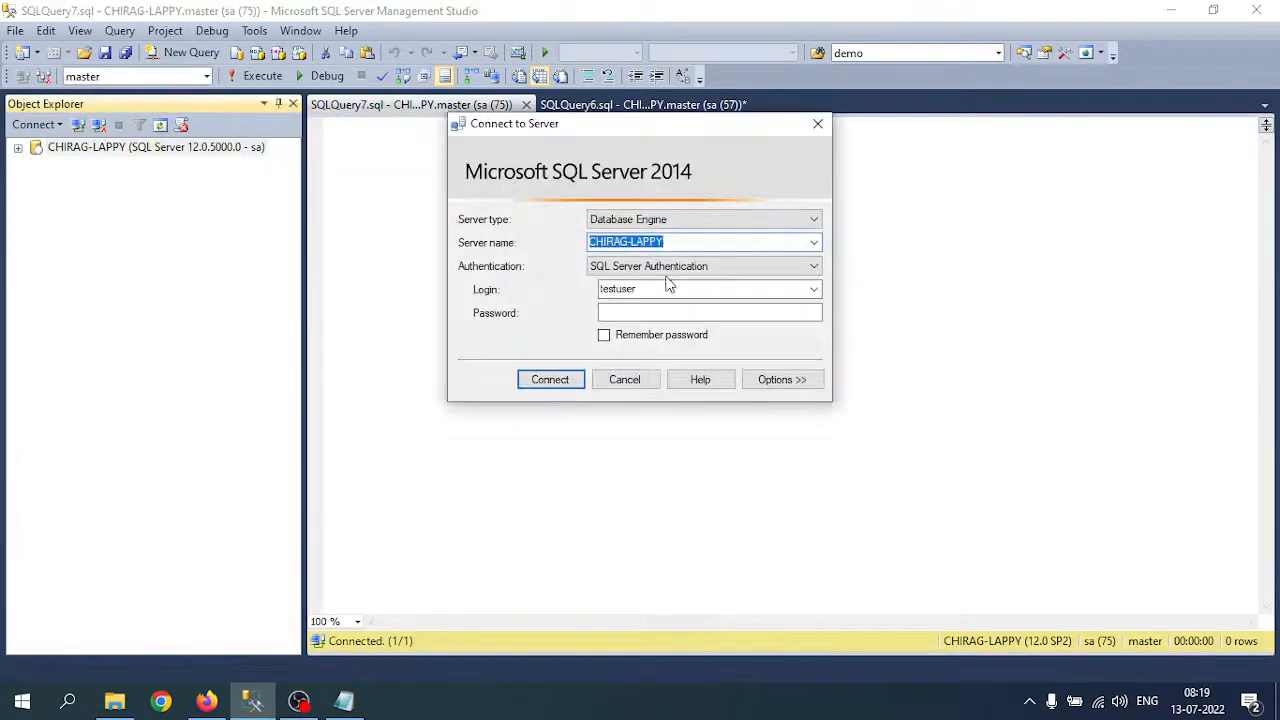
pyautogui.click(814, 242)
pyautogui.click(749, 272)
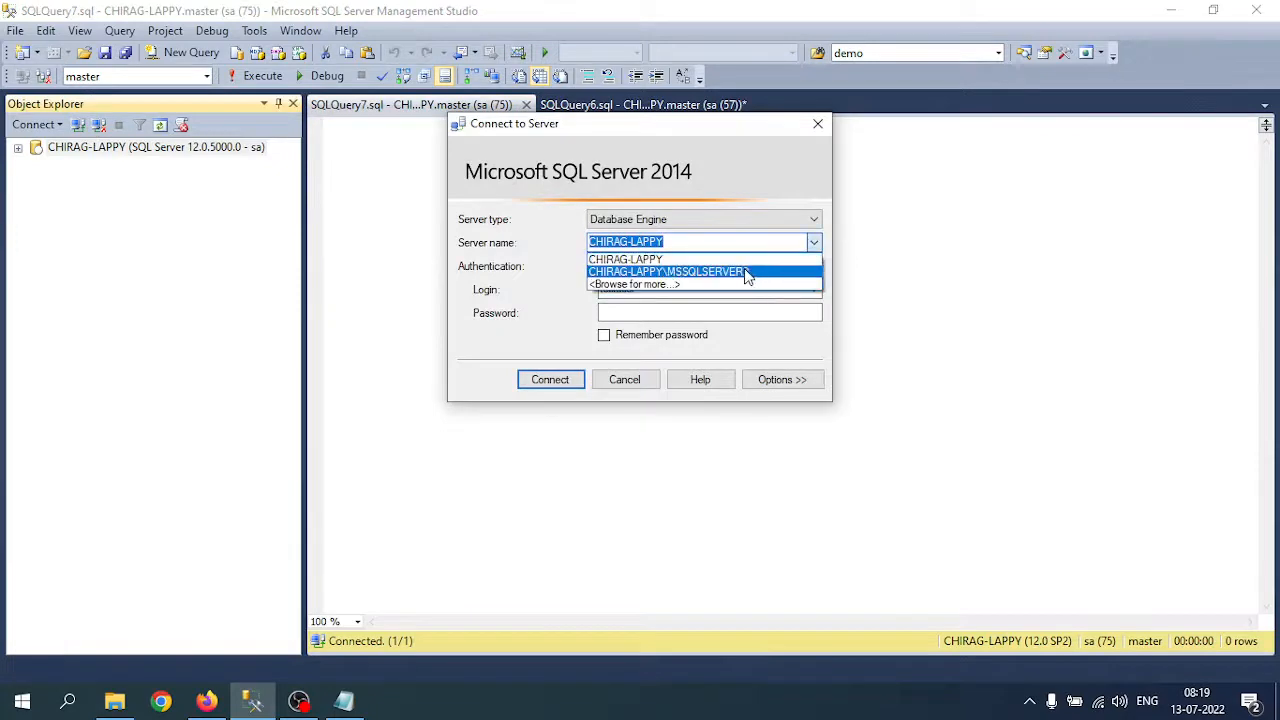
pyautogui.click(651, 312)
pyautogui.write('*****')
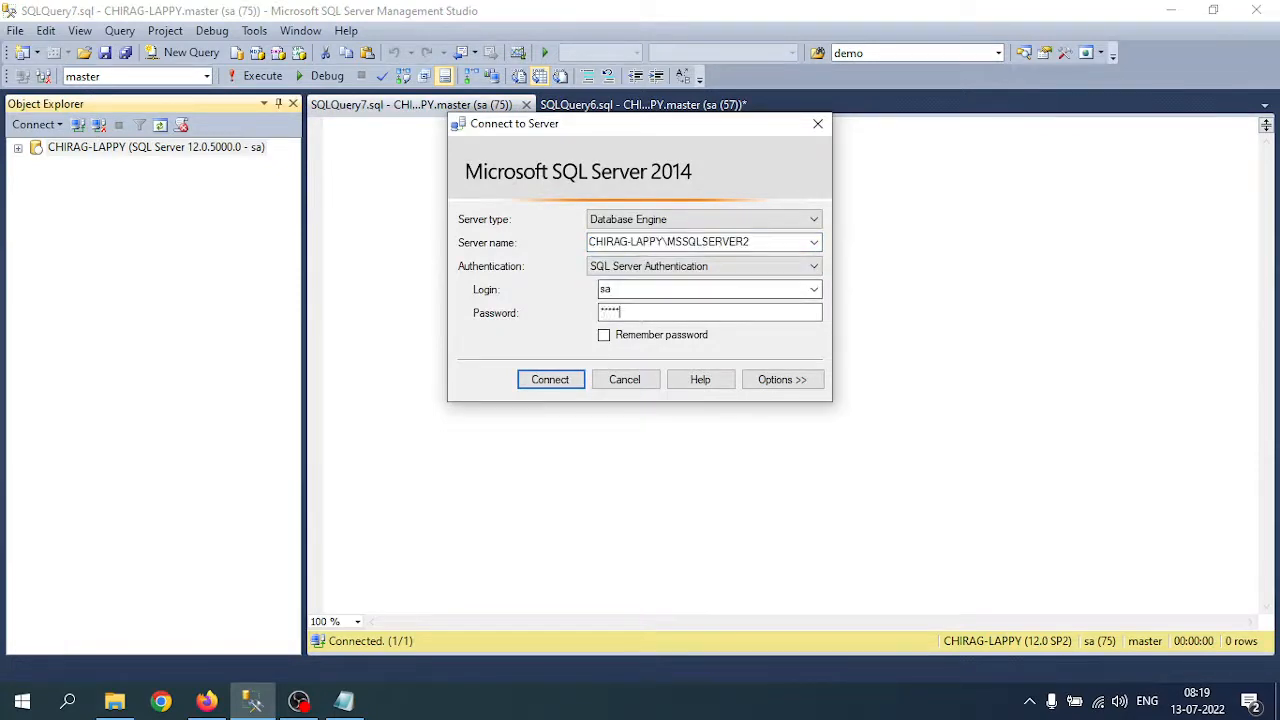
pyautogui.write('**')
pyautogui.press('Return')
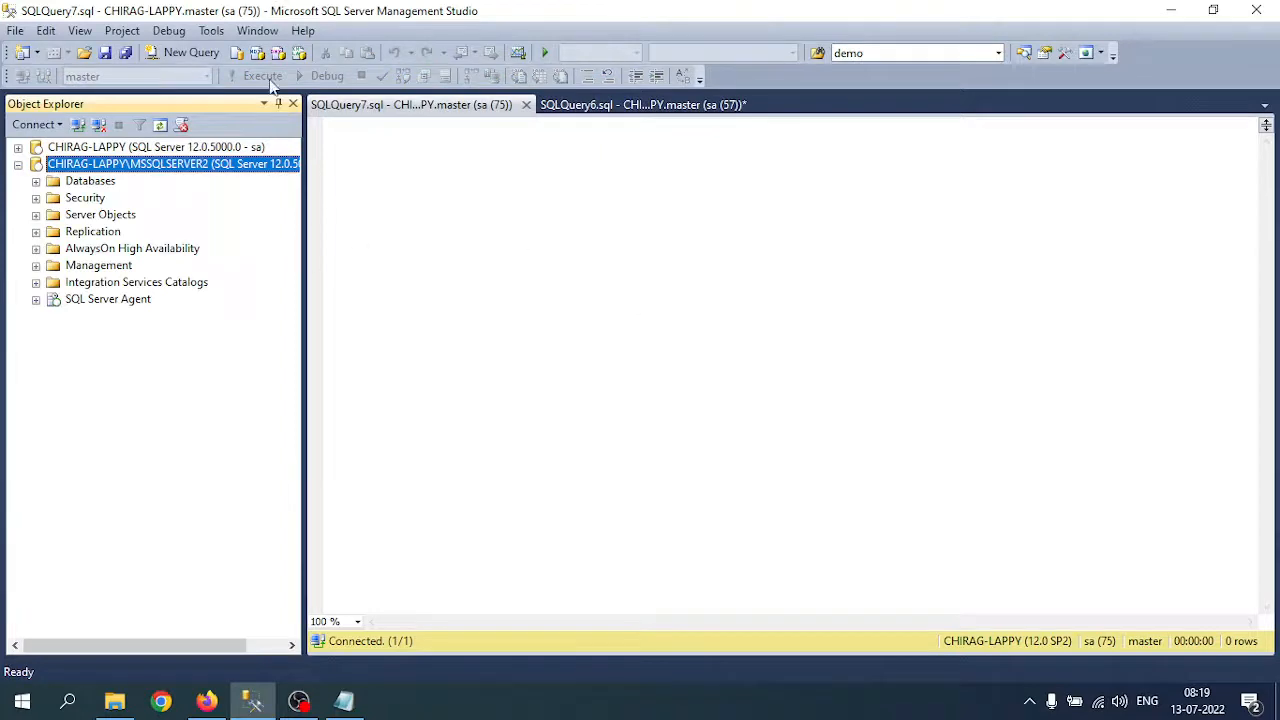
# Step: Close the SQLQuery7 and SQLQuery6 tabs without saving
pyautogui.middleClick(436, 100)
pyautogui.middleClick(435, 99)
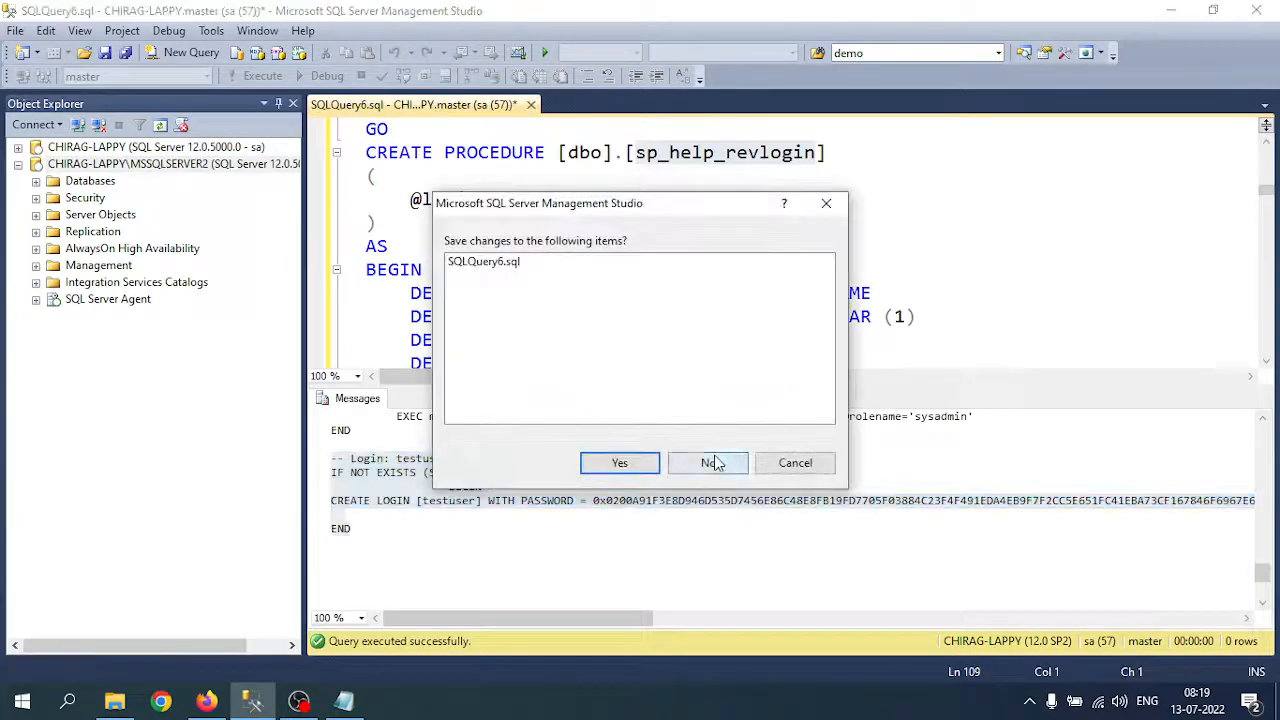
pyautogui.click(712, 460)
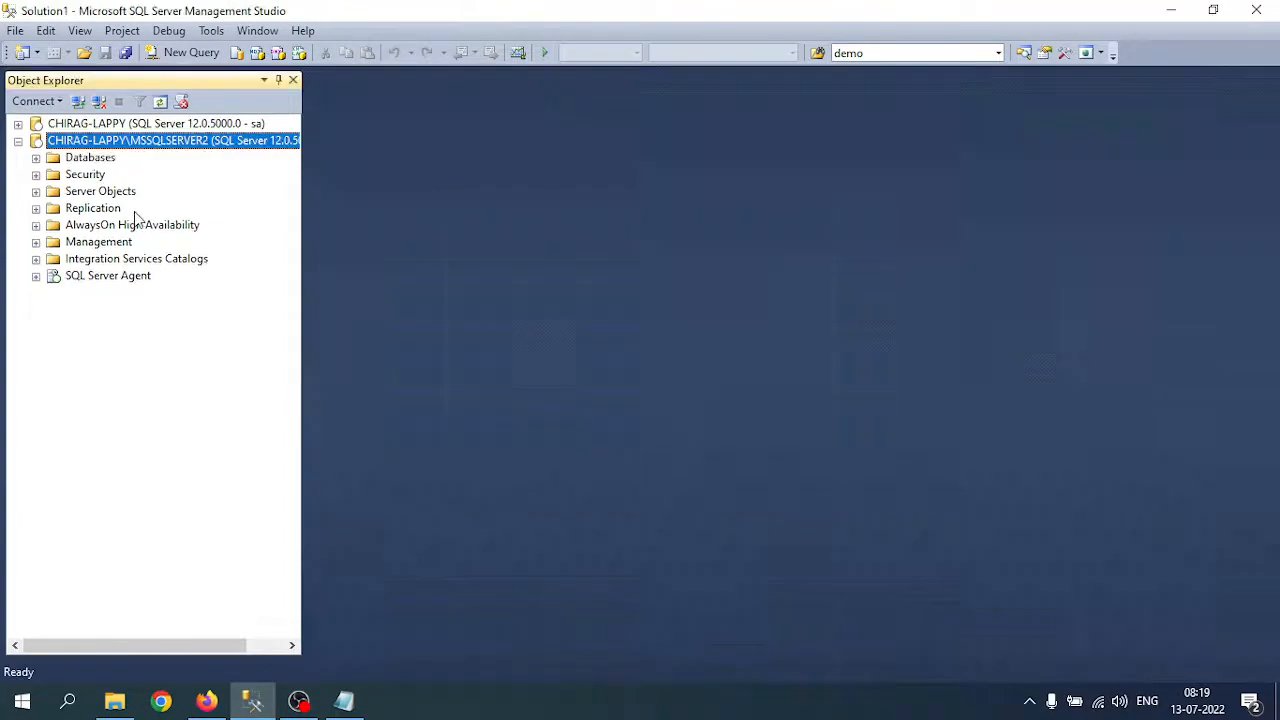
# Step: Paste the testuser CREATE LOGIN script into a new SQLQuery8 query on MSSQLSERVER2
pyautogui.click(90, 158)
pyautogui.click(185, 52)
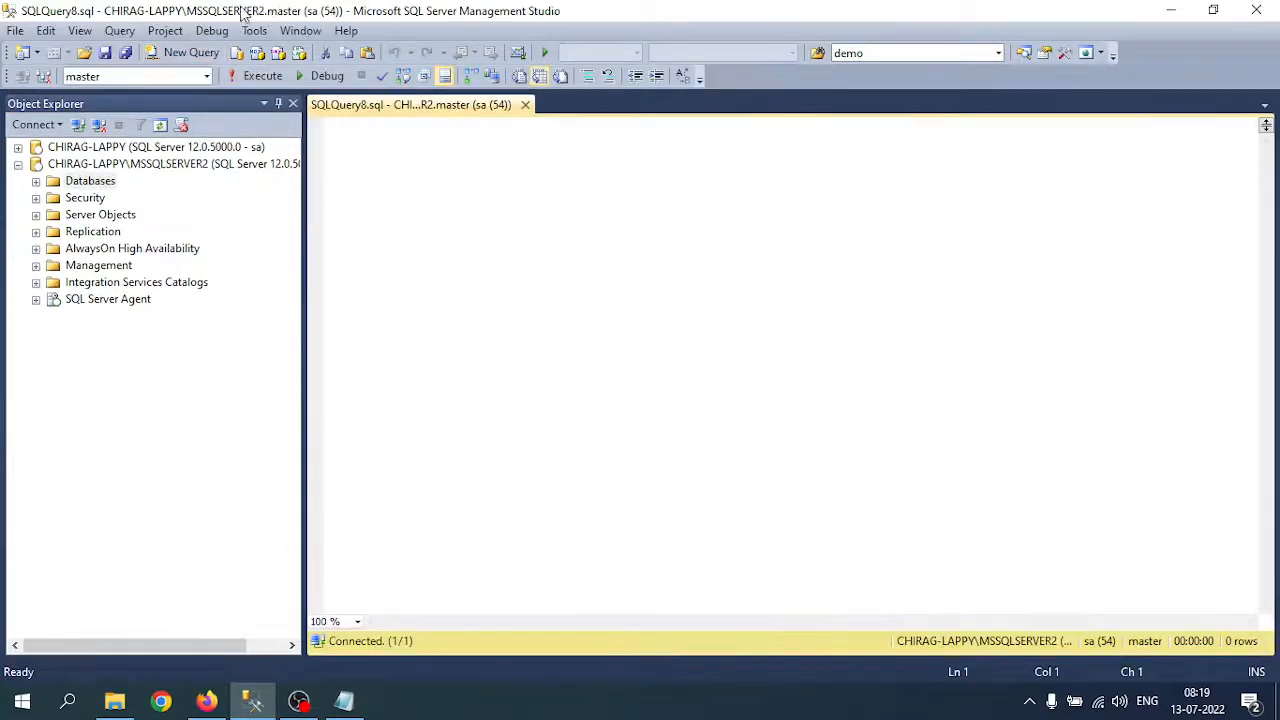
pyautogui.hotkey('ctrl', 'v')
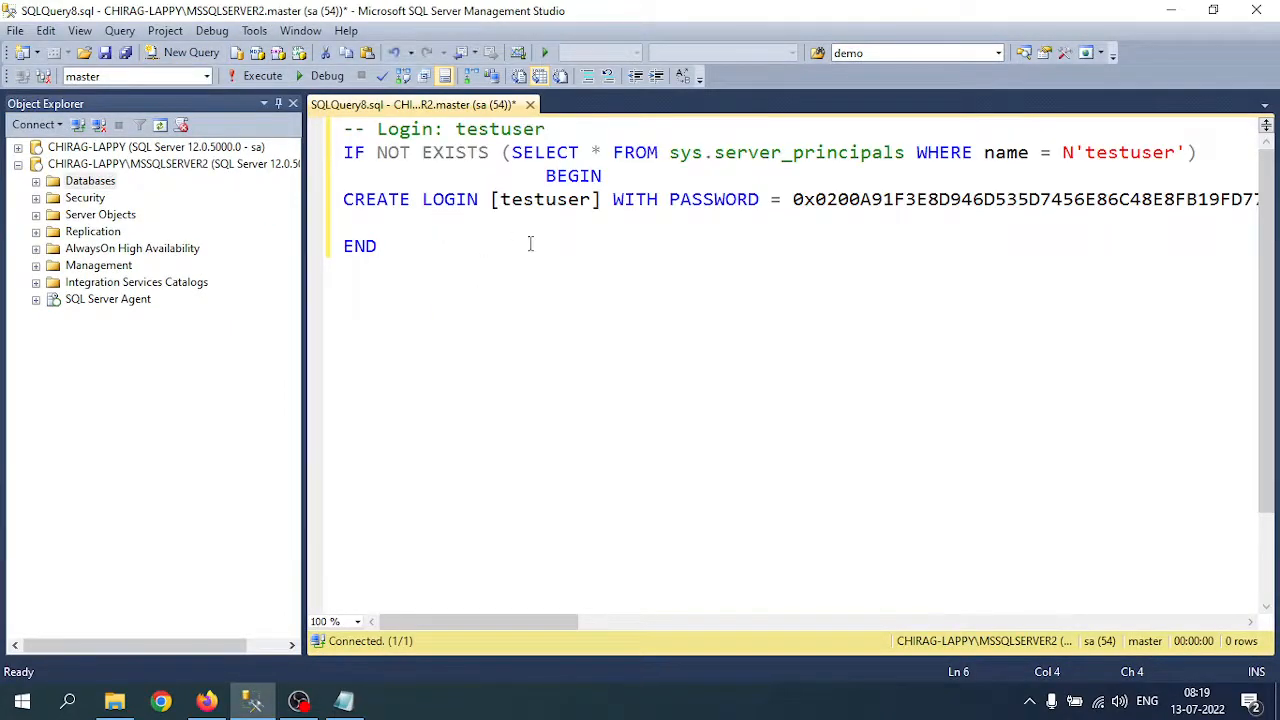
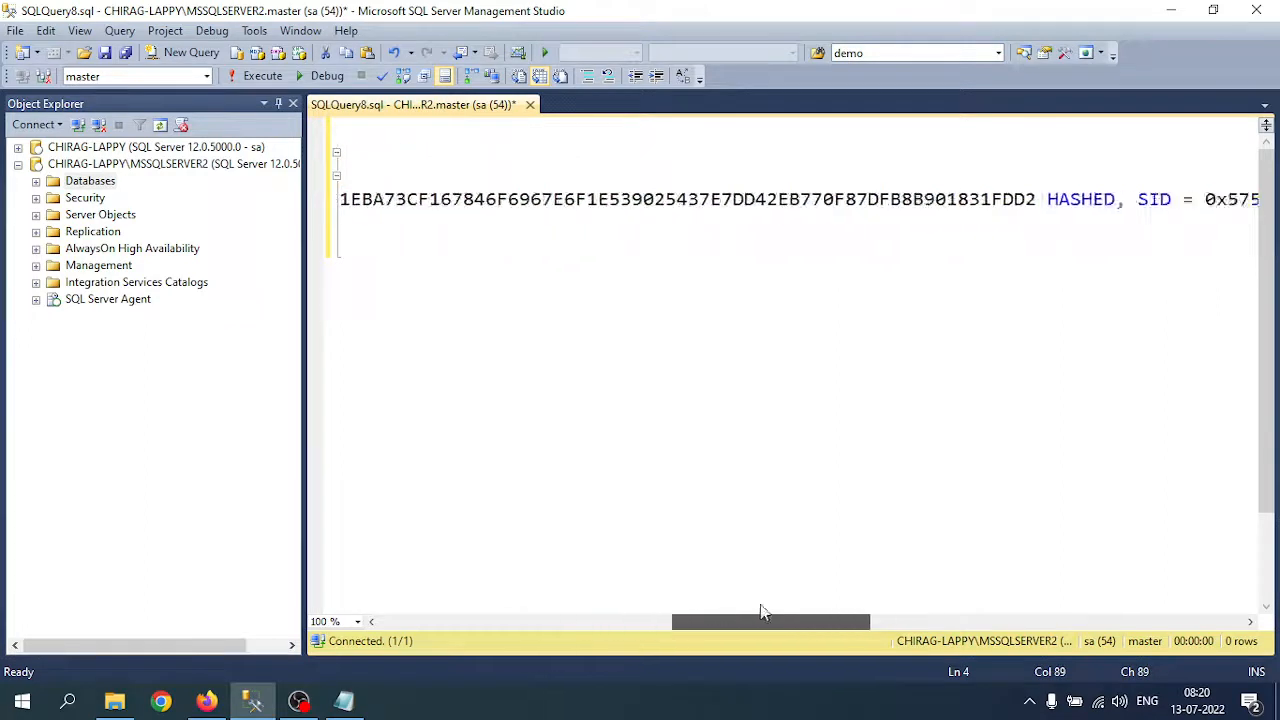
# Step: Run the testuser CREATE LOGIN script on MSSQLSERVER2 and expand Security > Logins to check it
pyautogui.doubleClick(556, 198)
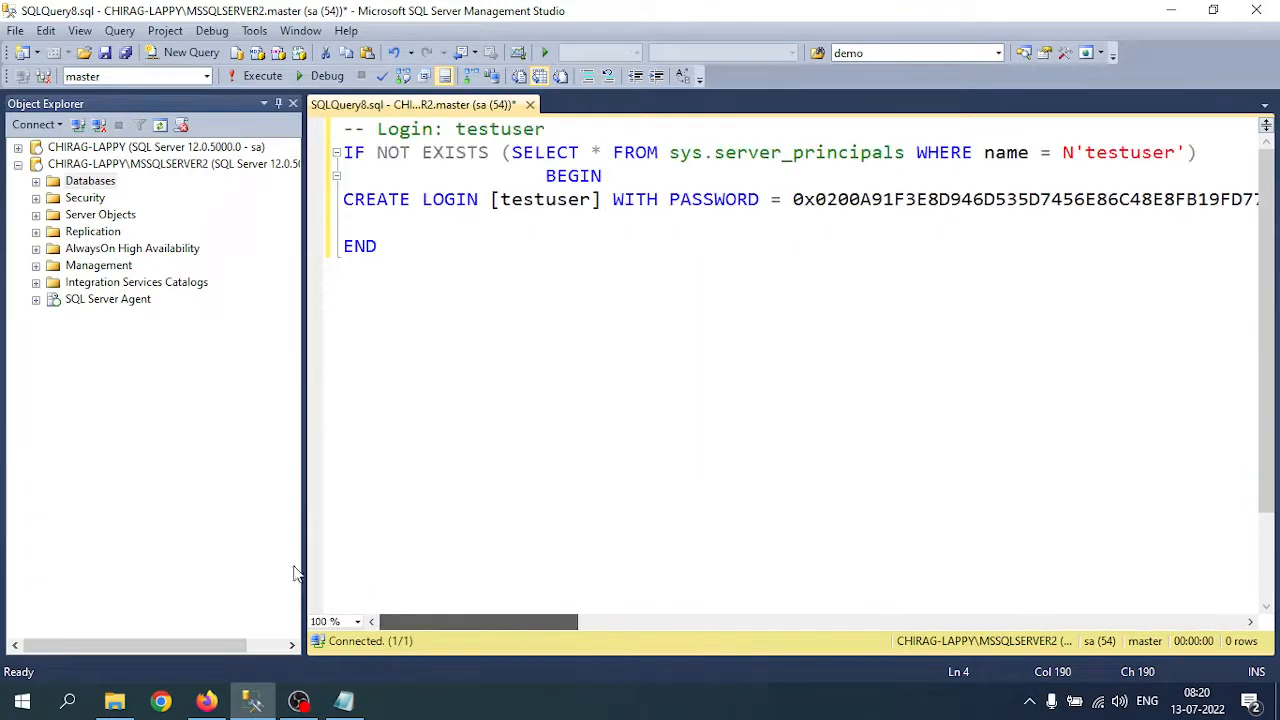
pyautogui.moveTo(443, 257); pyautogui.dragTo(174, 28)
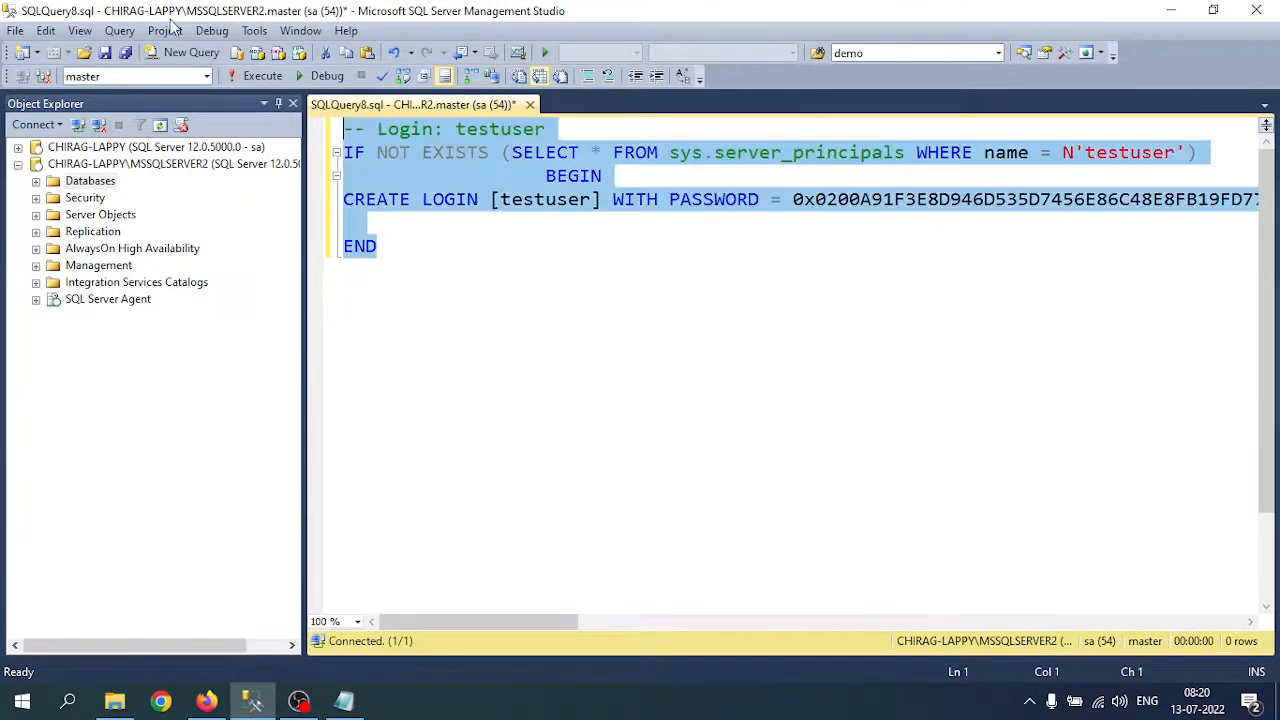
pyautogui.click(258, 78)
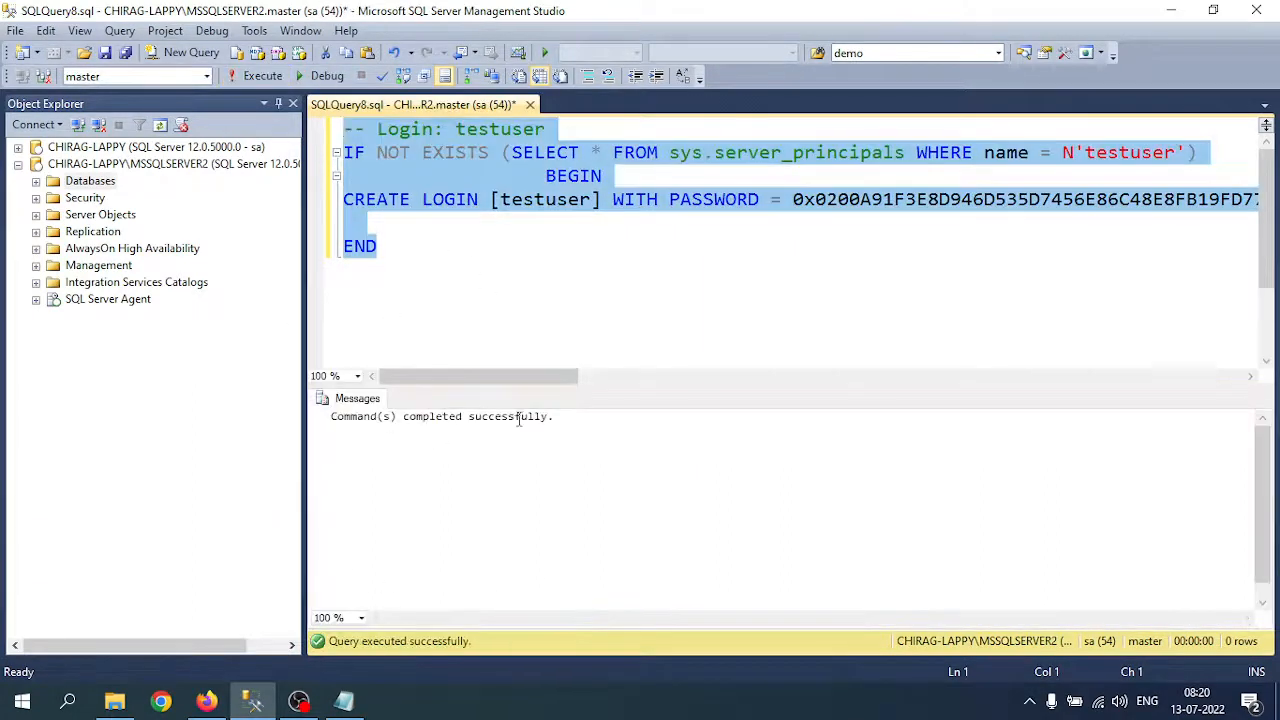
pyautogui.click(36, 197)
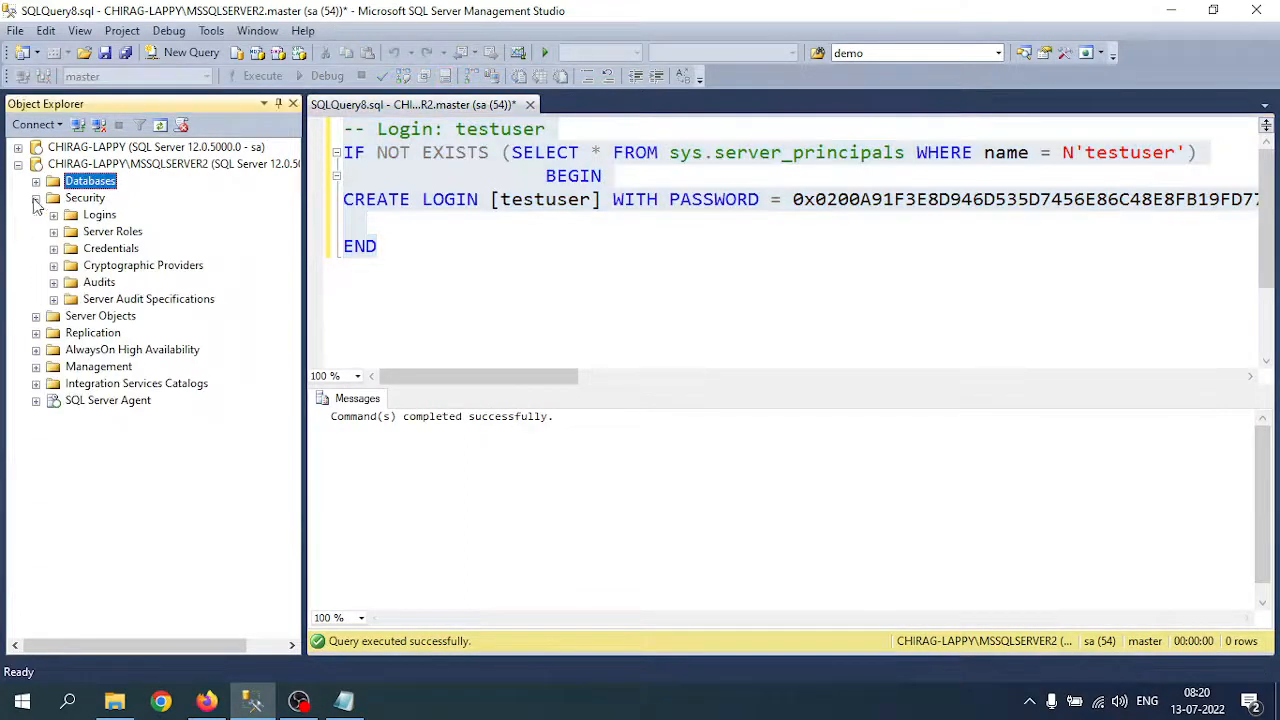
pyautogui.click(53, 214)
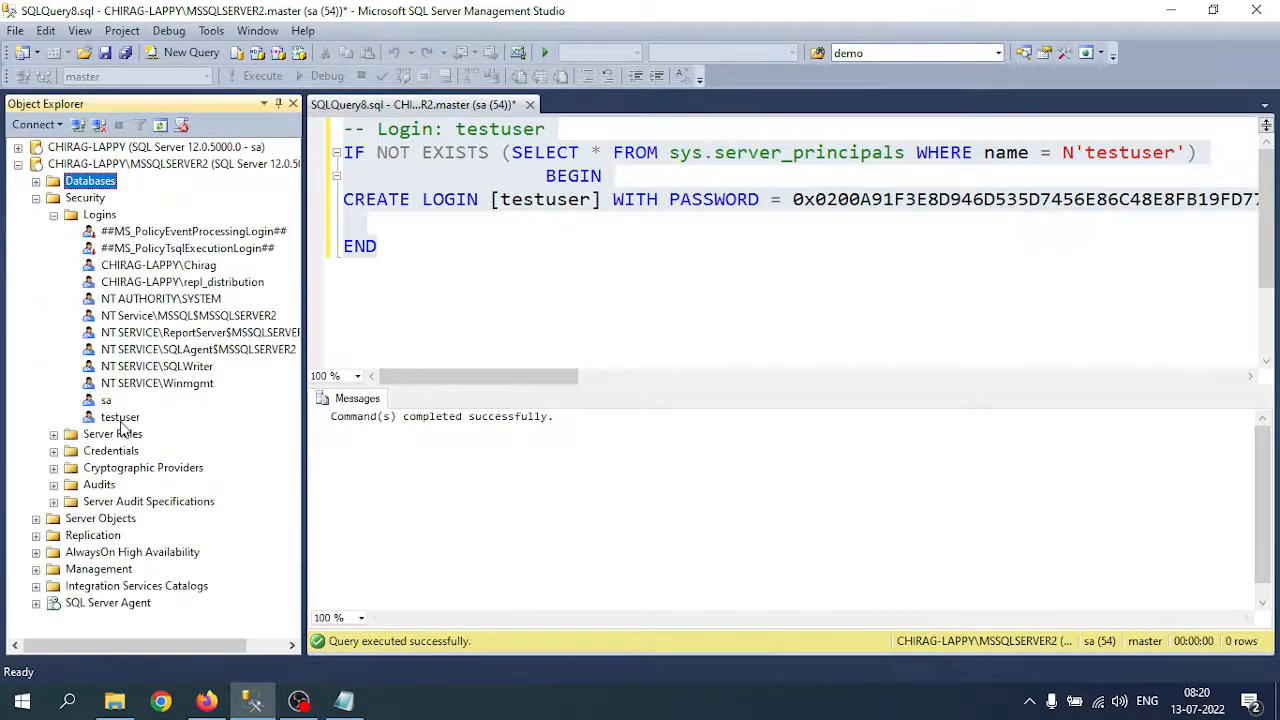
# Step: Try connecting to MSSQLSERVER2 as testuser with its password; the login fails with error 18456
pyautogui.click(100, 164)
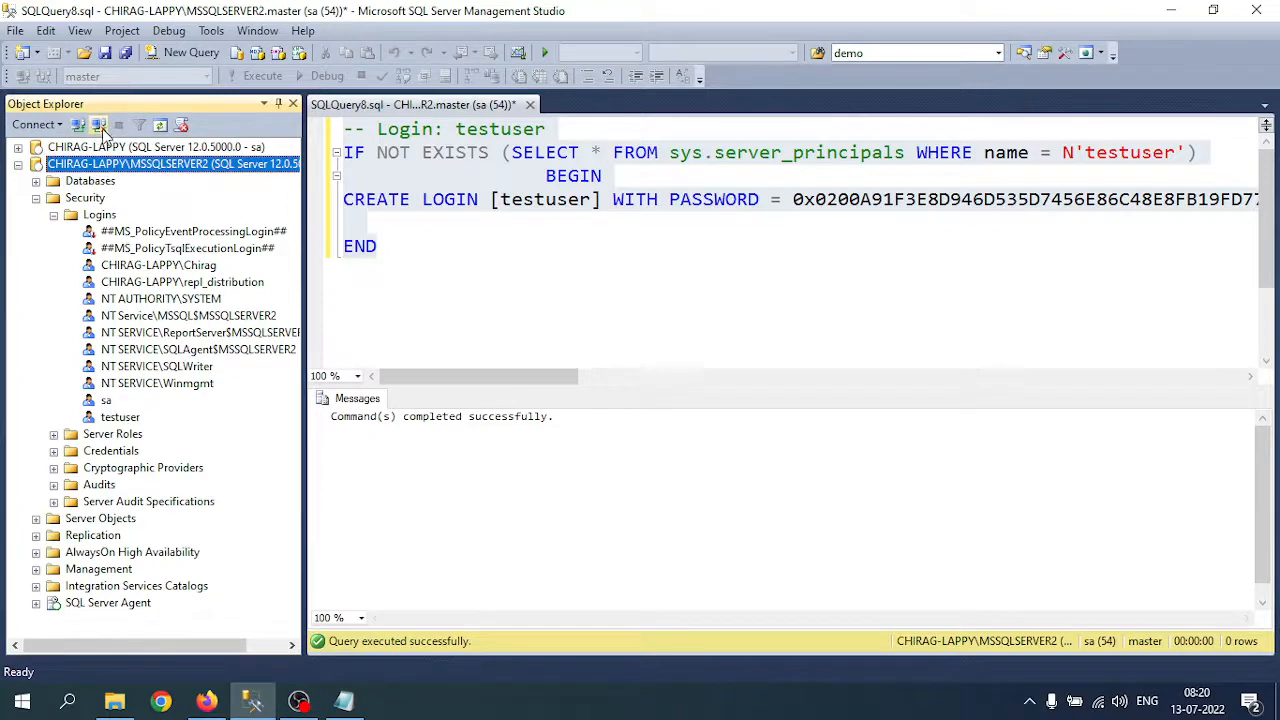
pyautogui.click(77, 126)
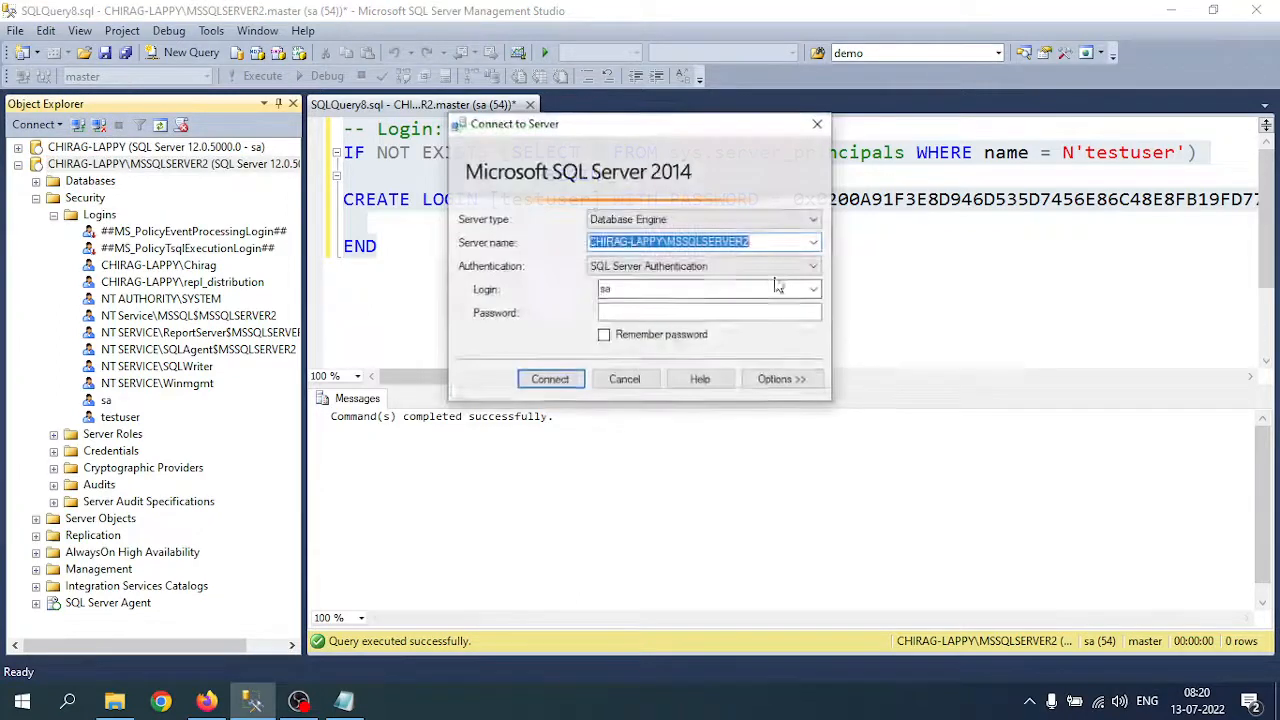
pyautogui.click(651, 292)
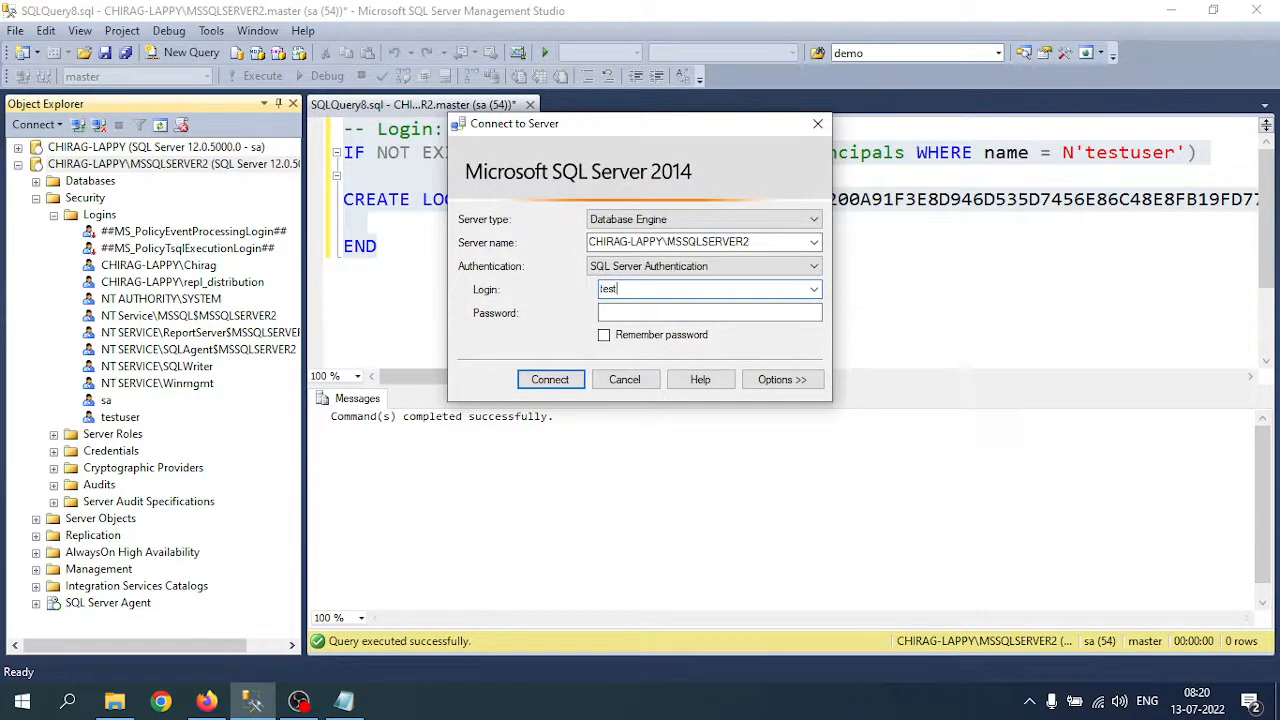
pyautogui.press('Tab')
pyautogui.write('****')
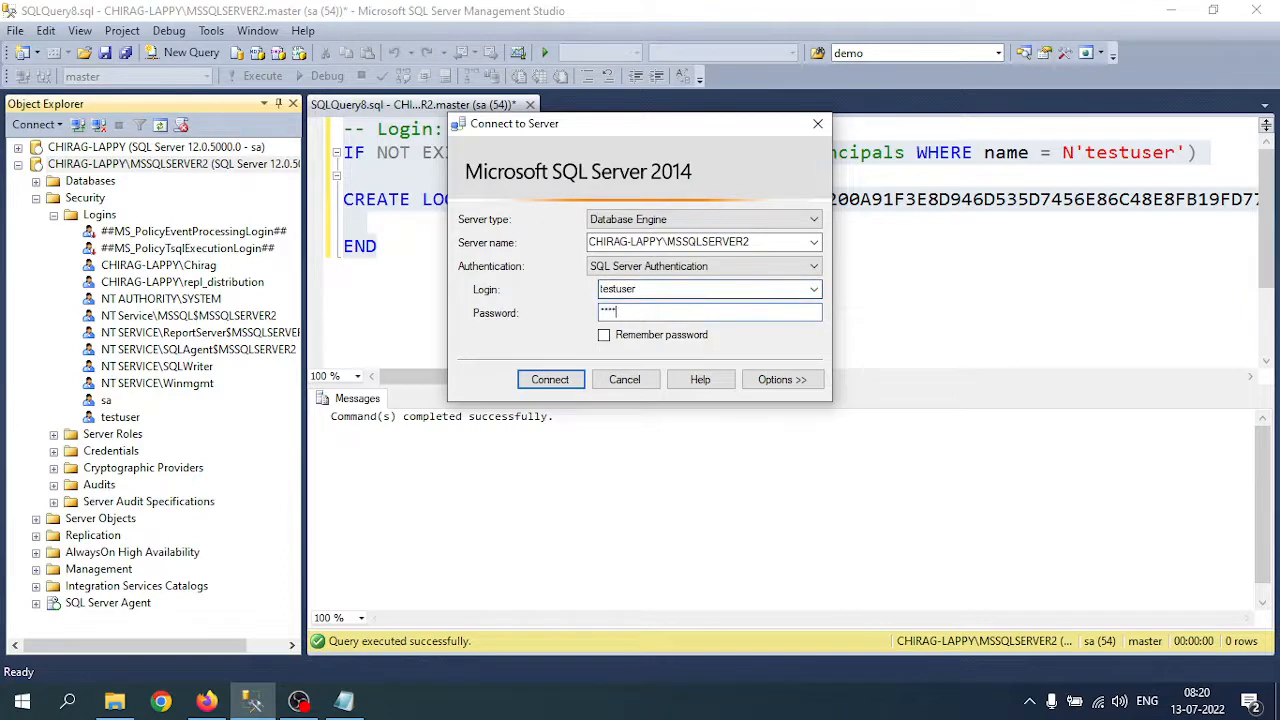
pyautogui.press('Return')
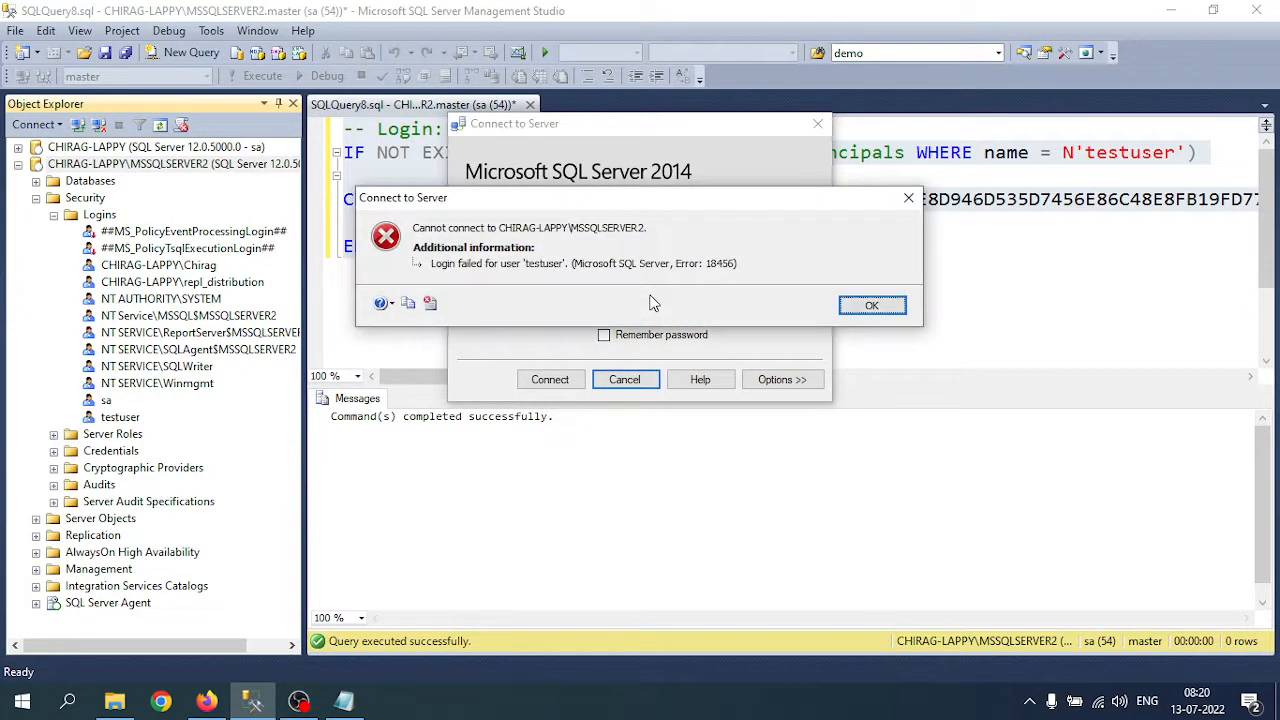
pyautogui.click(866, 304)
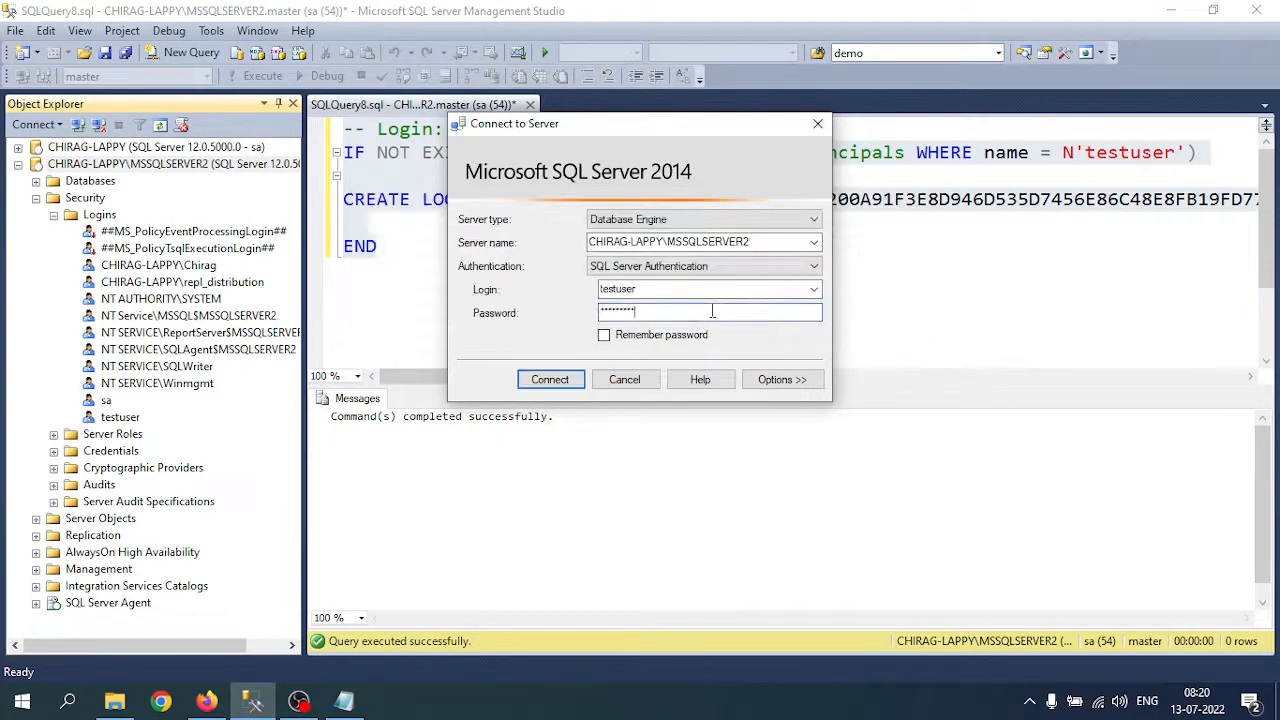
# Step: Retry the testuser connection with a different password, which fails again, and abandon the dialog
pyautogui.doubleClick(700, 311)
pyautogui.write('*********')
pyautogui.press('Return')
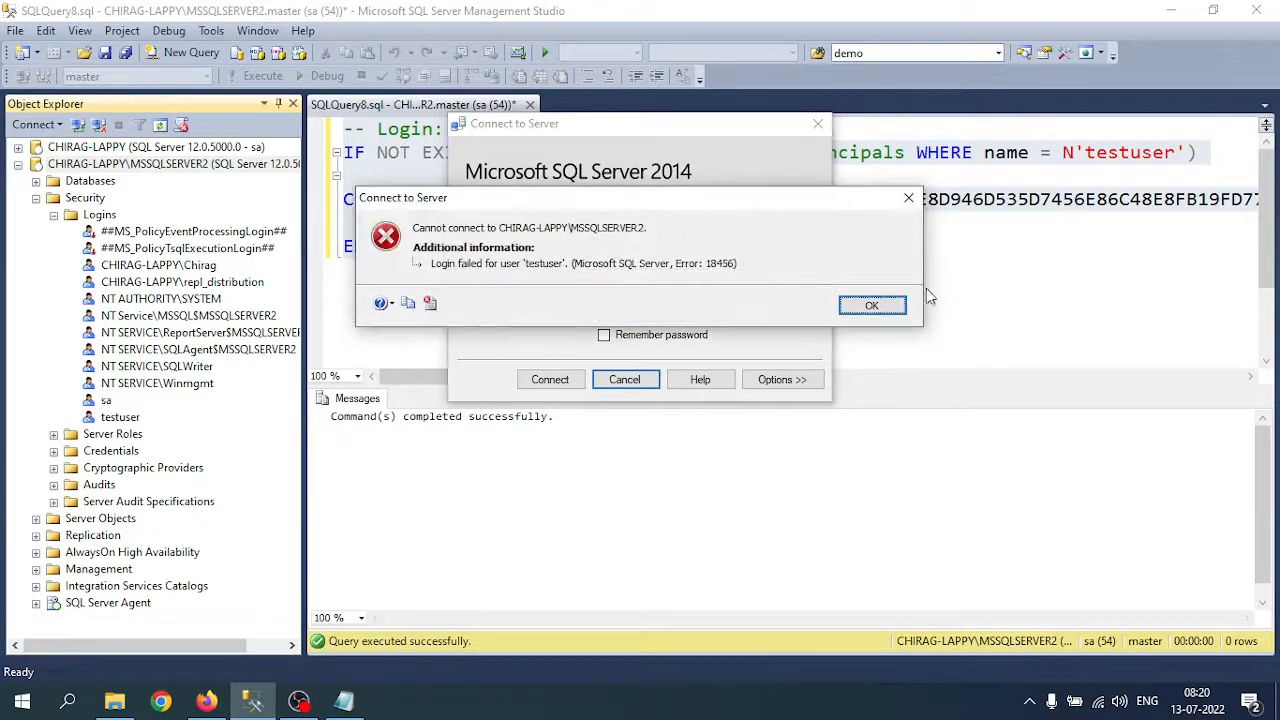
pyautogui.click(866, 304)
pyautogui.click(818, 123)
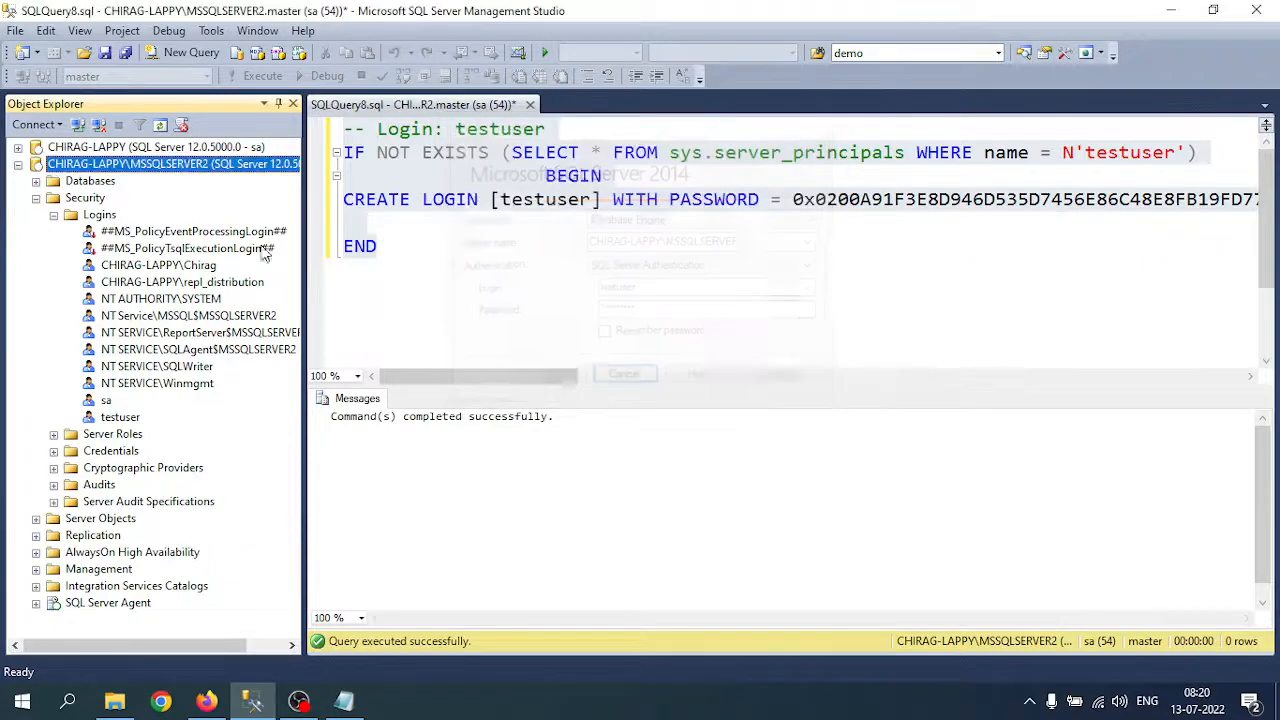
# Step: Delete the testuser login from MSSQLSERVER2, accepting the database-users warning
pyautogui.rightClick(118, 418)
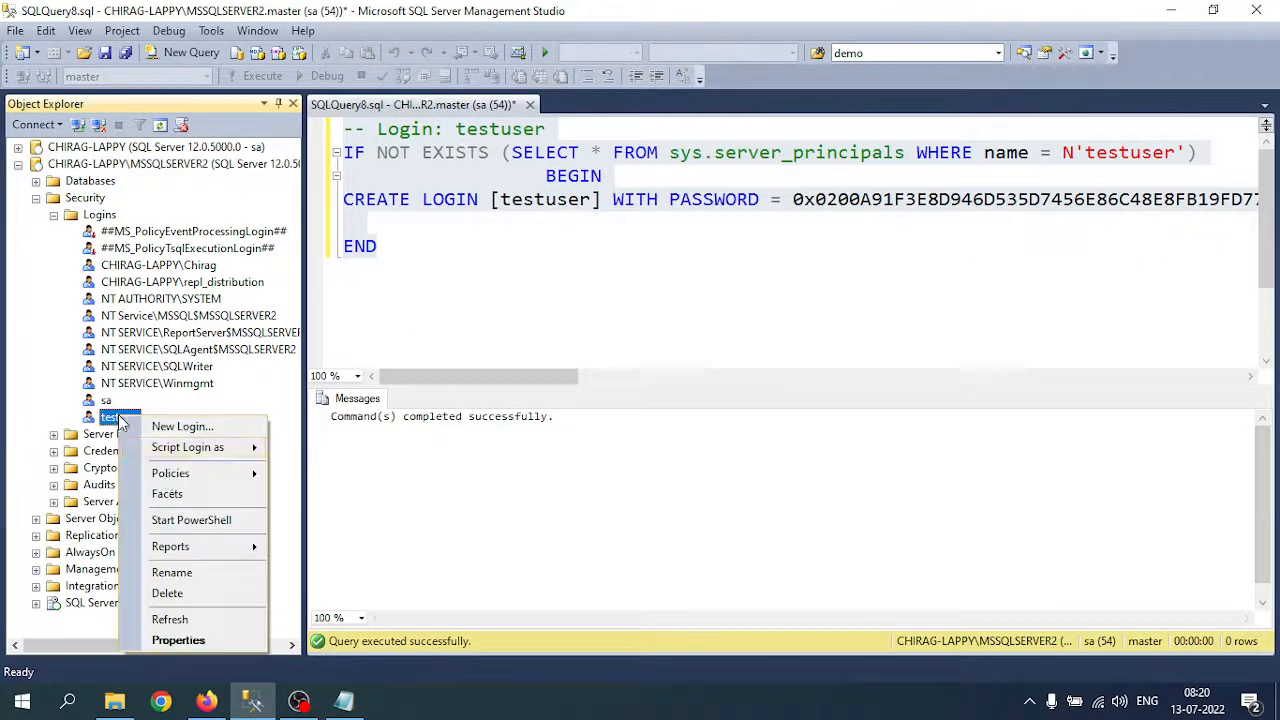
pyautogui.click(185, 591)
pyautogui.click(827, 612)
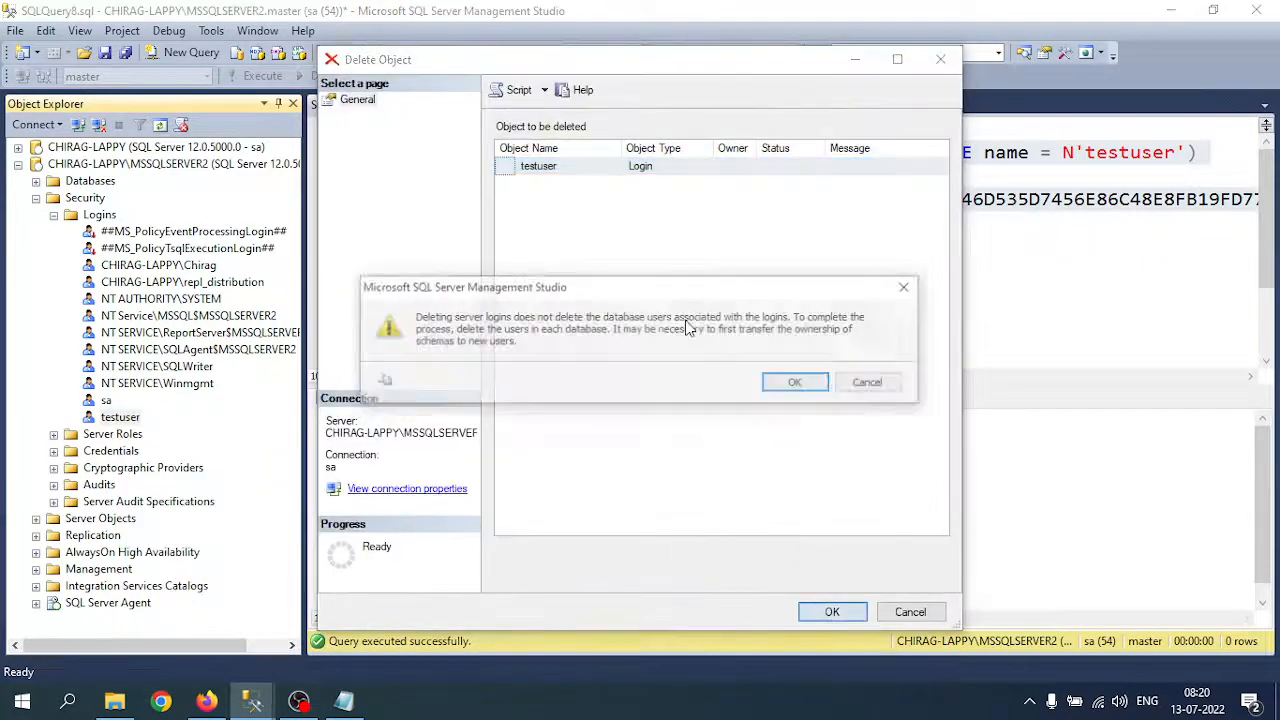
pyautogui.click(811, 388)
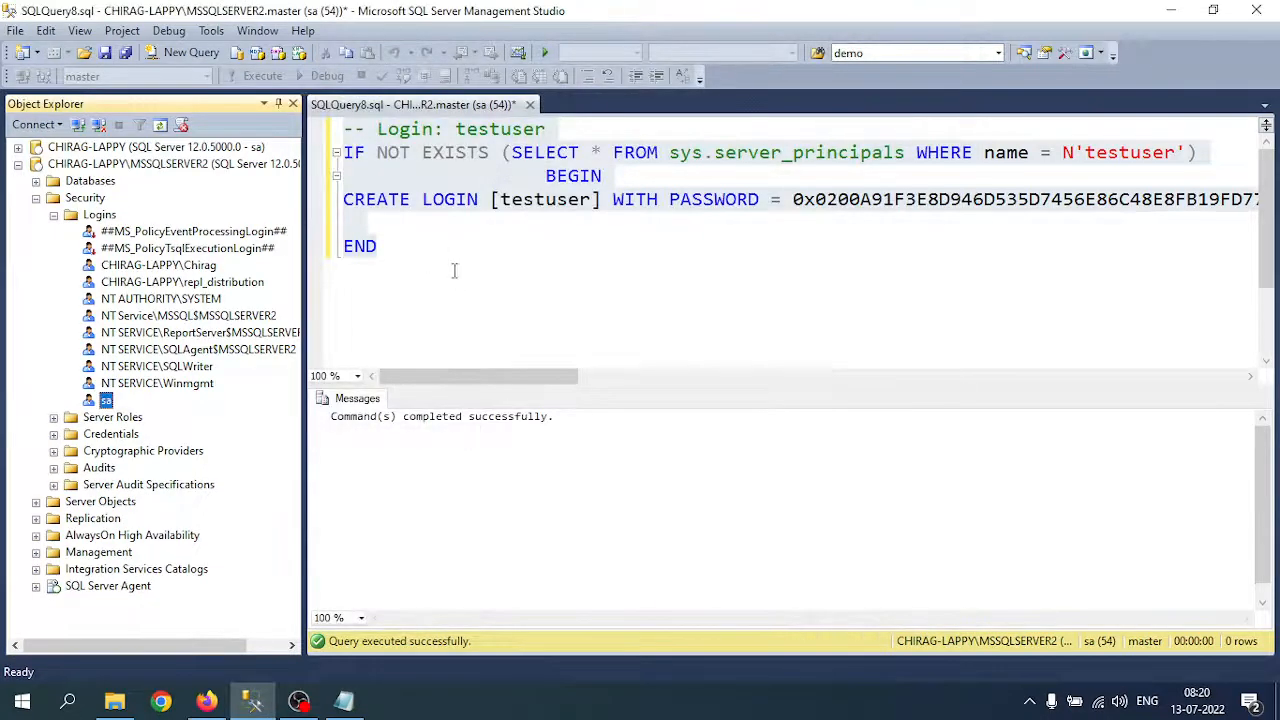
# Step: Re-run the testuser login script and refresh the Logins folder to show testuser
pyautogui.moveTo(454, 270); pyautogui.dragTo(343, 128)
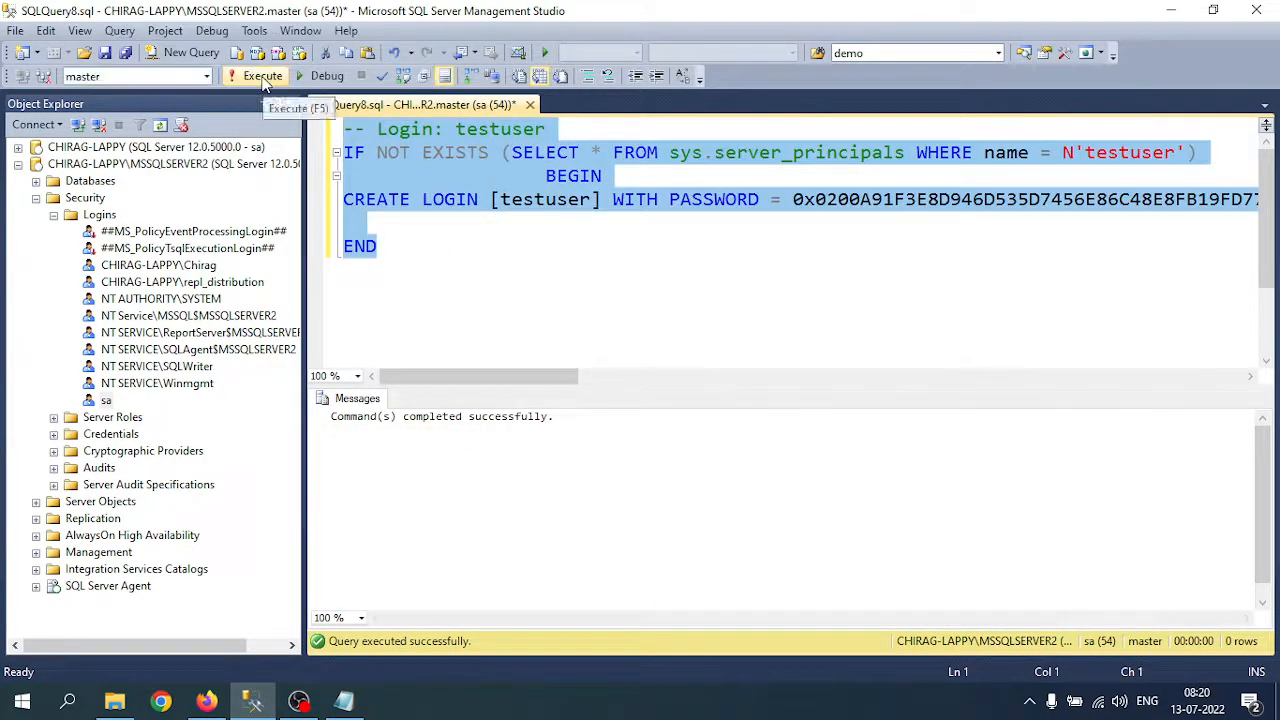
pyautogui.click(264, 80)
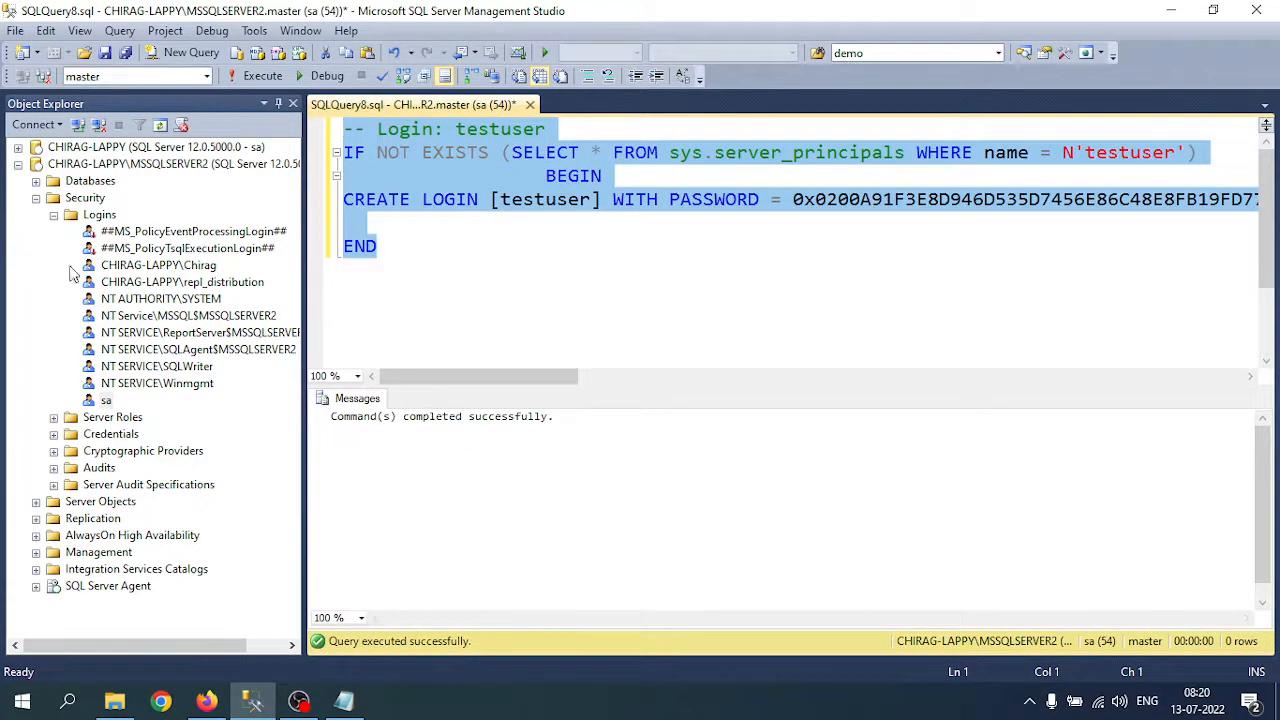
pyautogui.rightClick(95, 216)
pyautogui.click(146, 332)
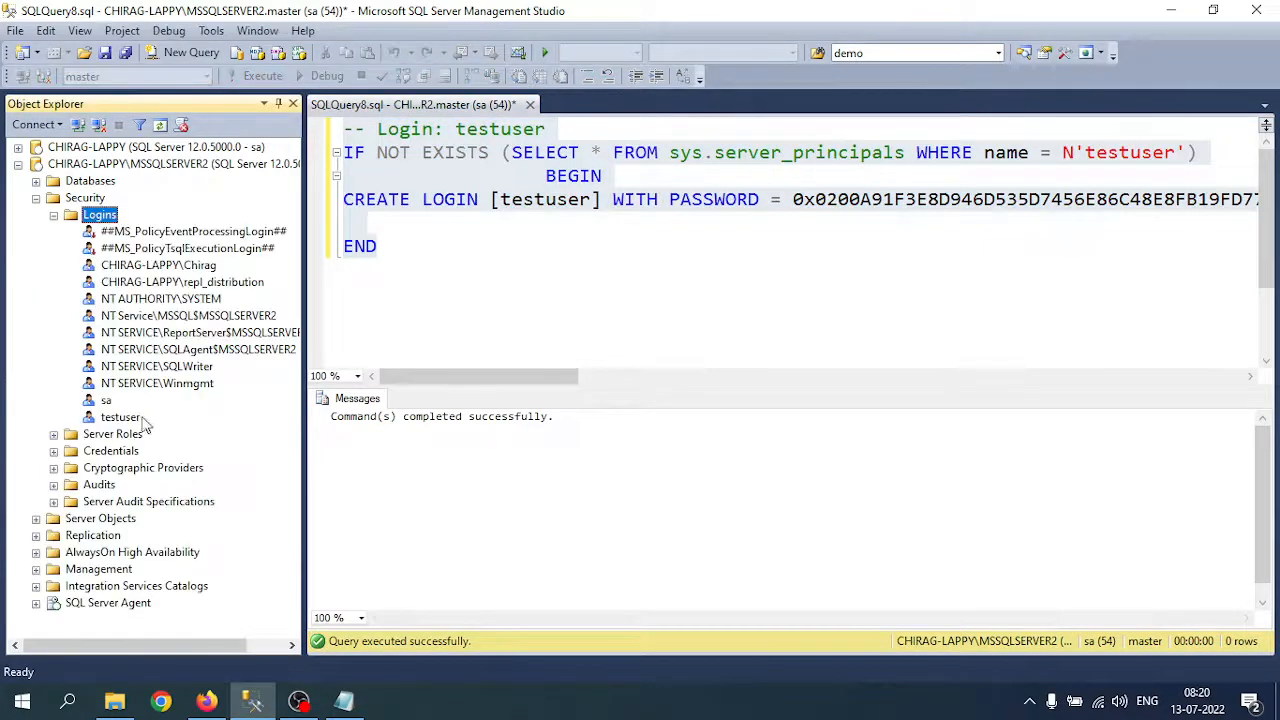
# Step: Connect to MSSQLSERVER2 as testuser using SQL Server Authentication, then bring up the Notepad notes
pyautogui.click(98, 165)
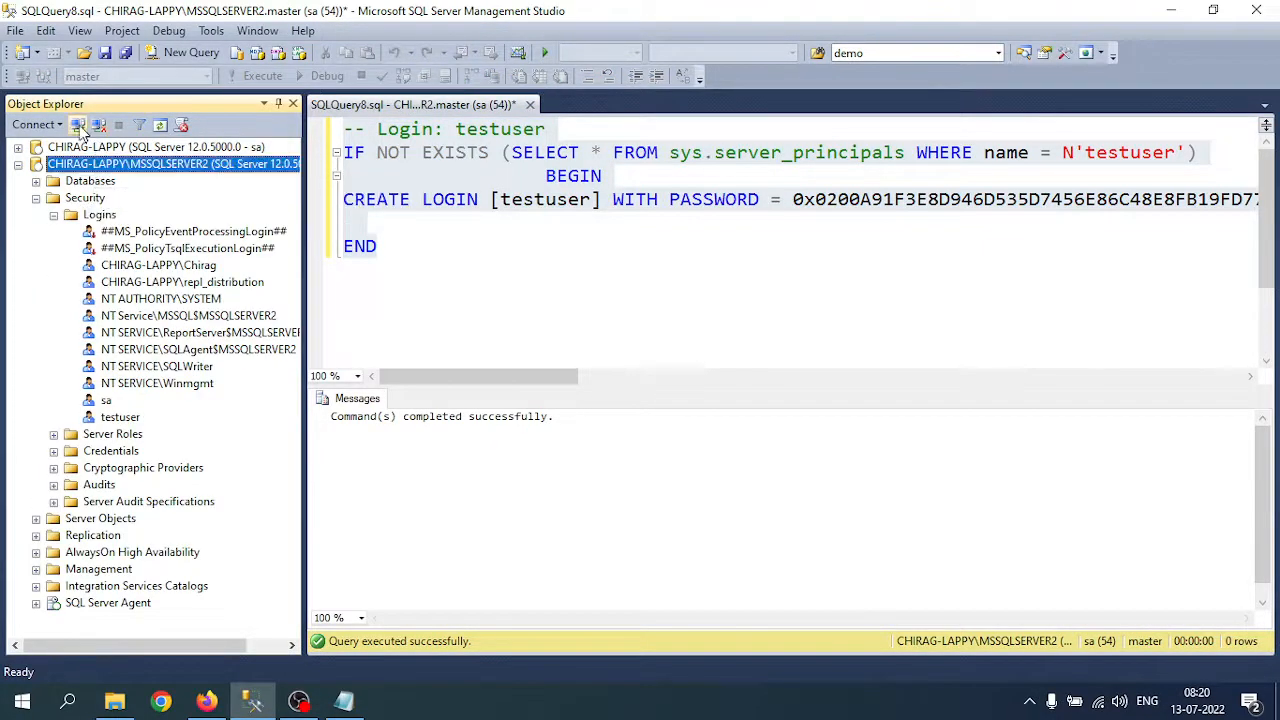
pyautogui.click(78, 124)
pyautogui.click(631, 313)
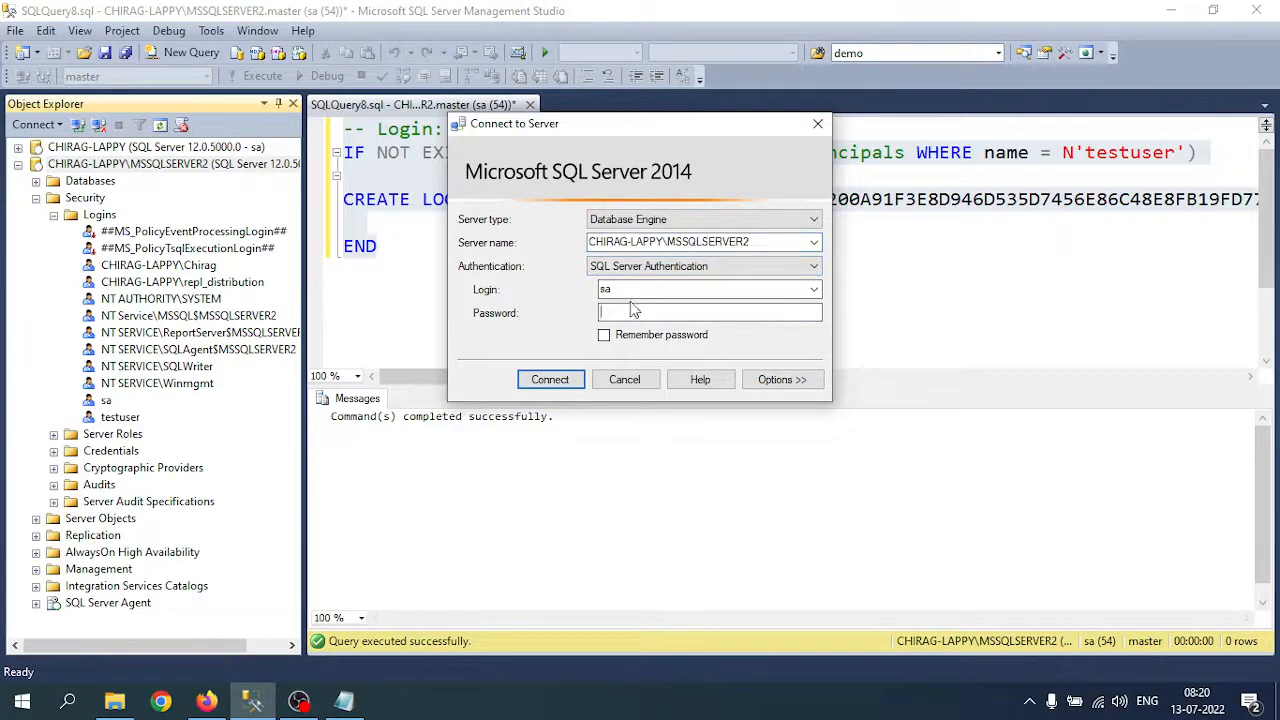
pyautogui.click(631, 291)
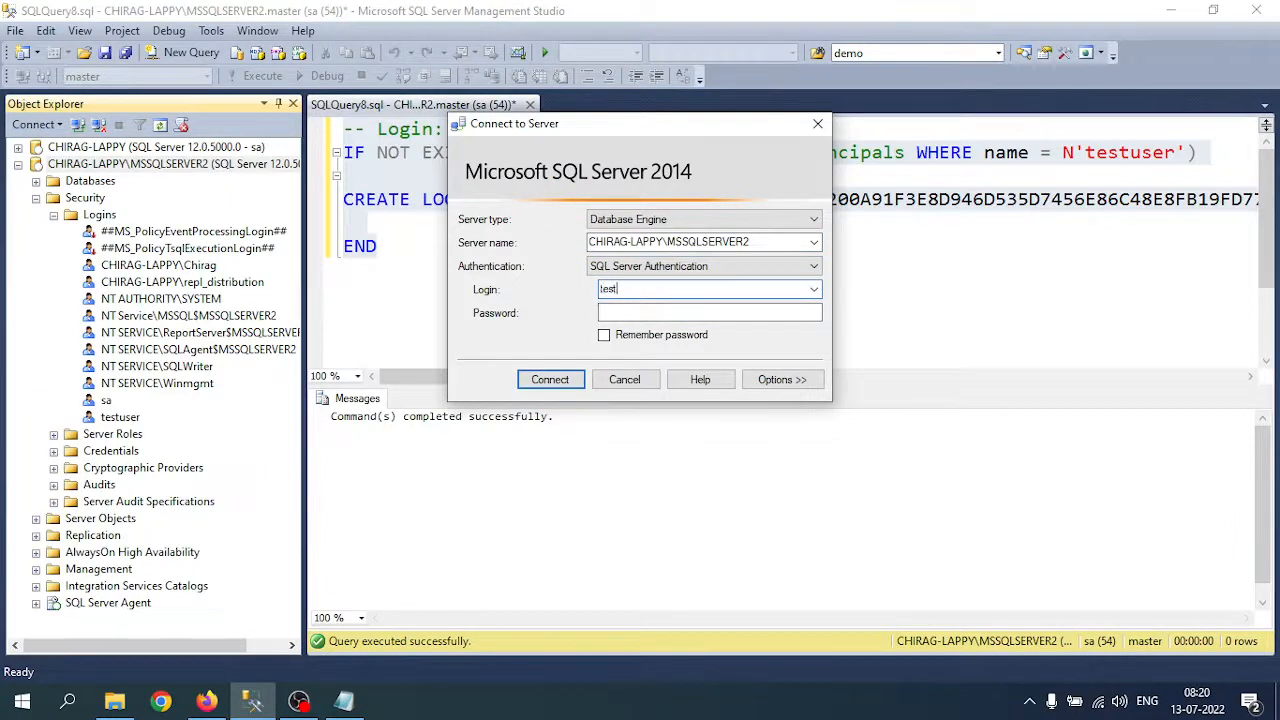
pyautogui.press('Tab')
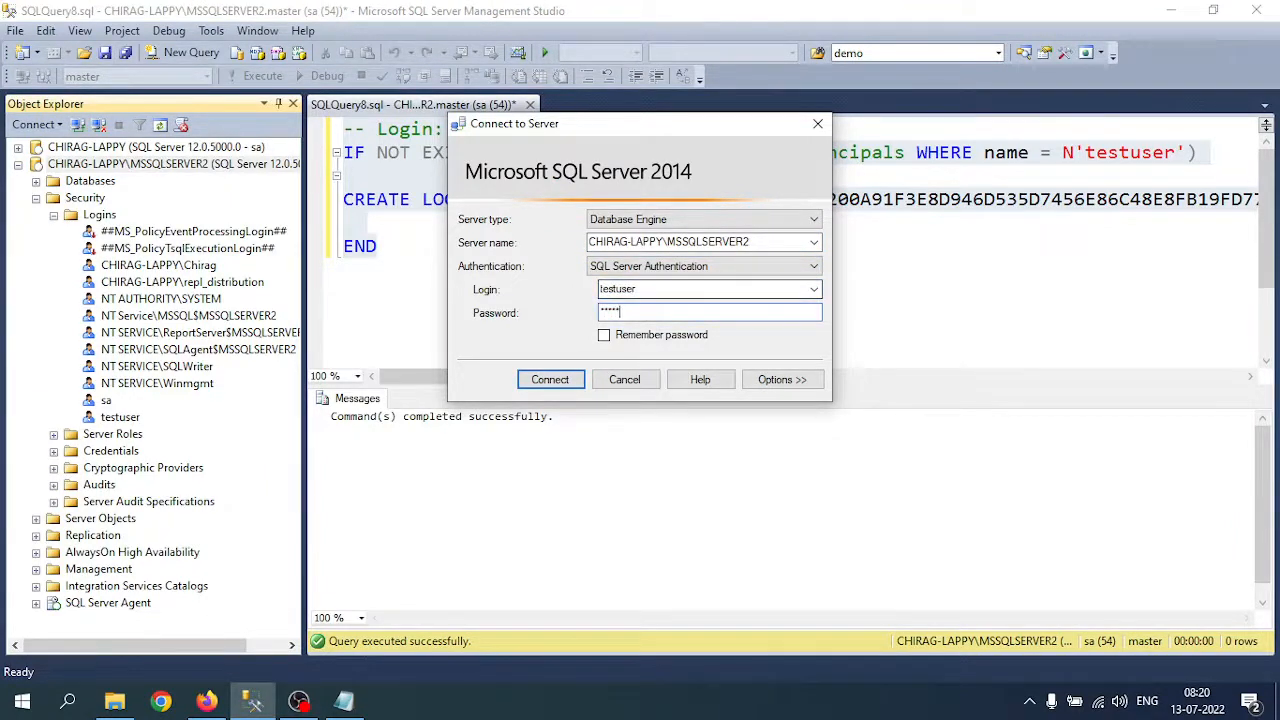
pyautogui.press('Return')
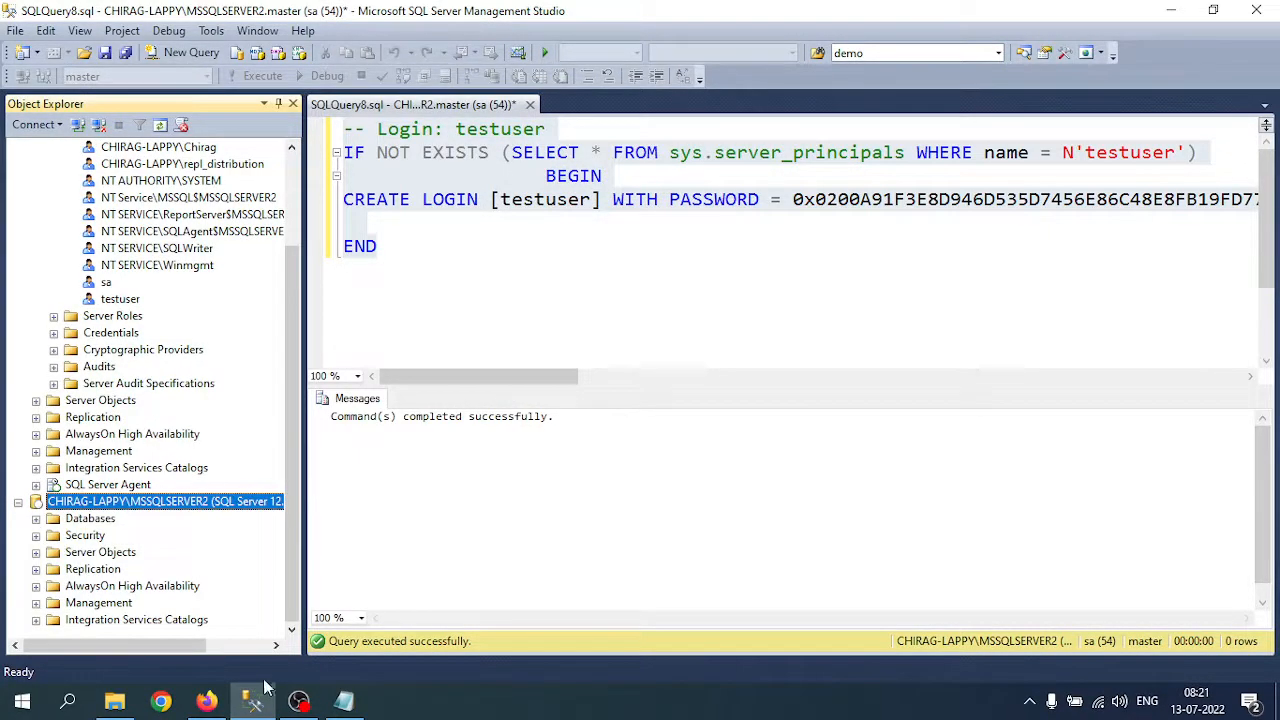
pyautogui.click(343, 700)
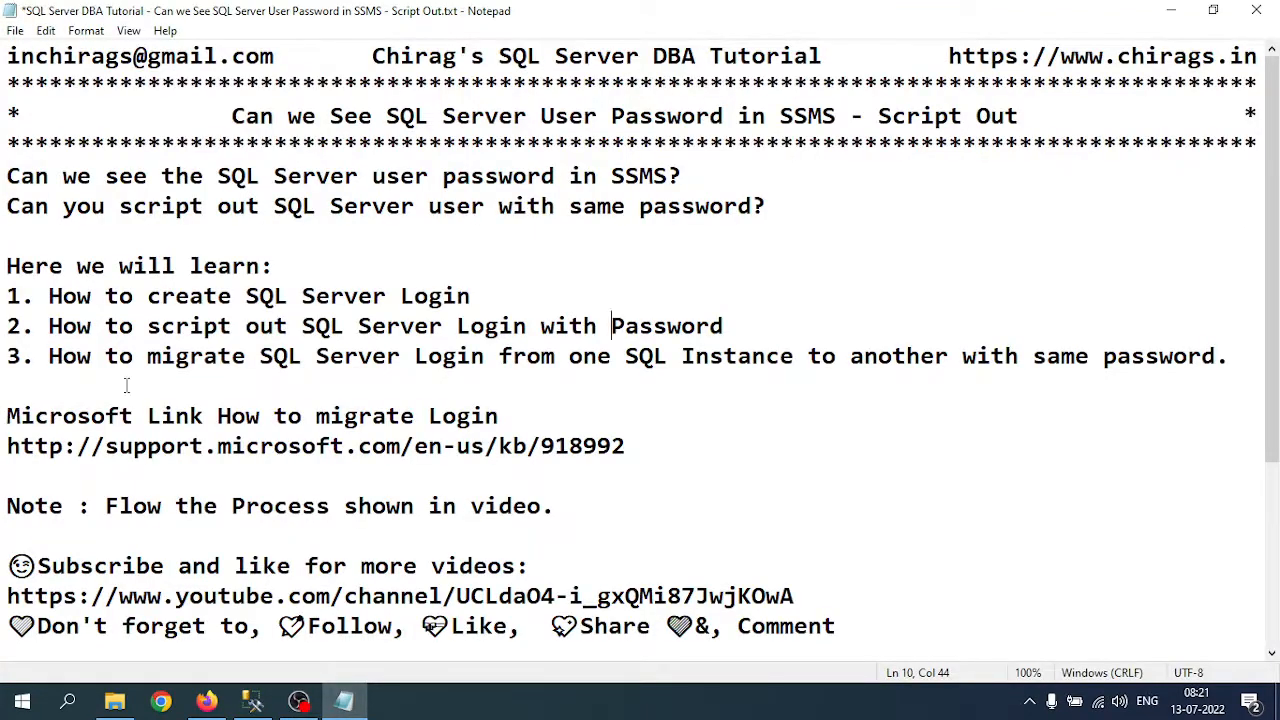
pyautogui.moveTo(66, 303); pyautogui.dragTo(470, 300)
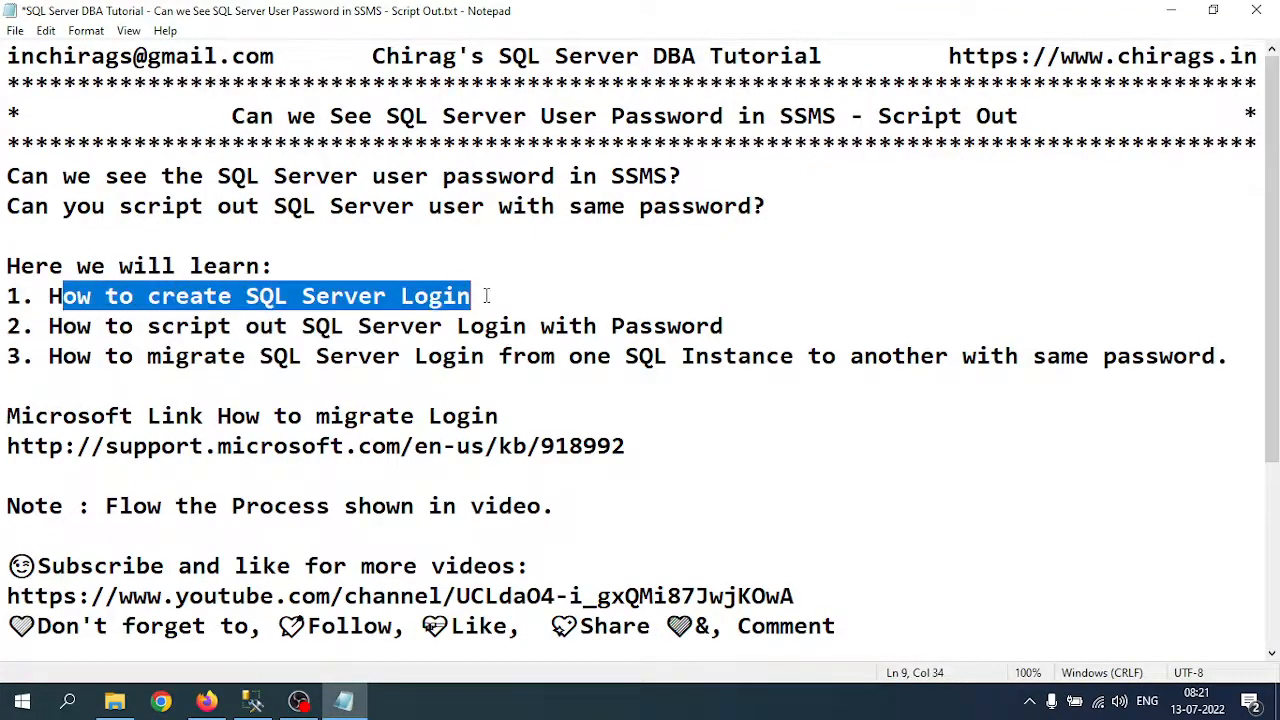
pyautogui.click(92, 330)
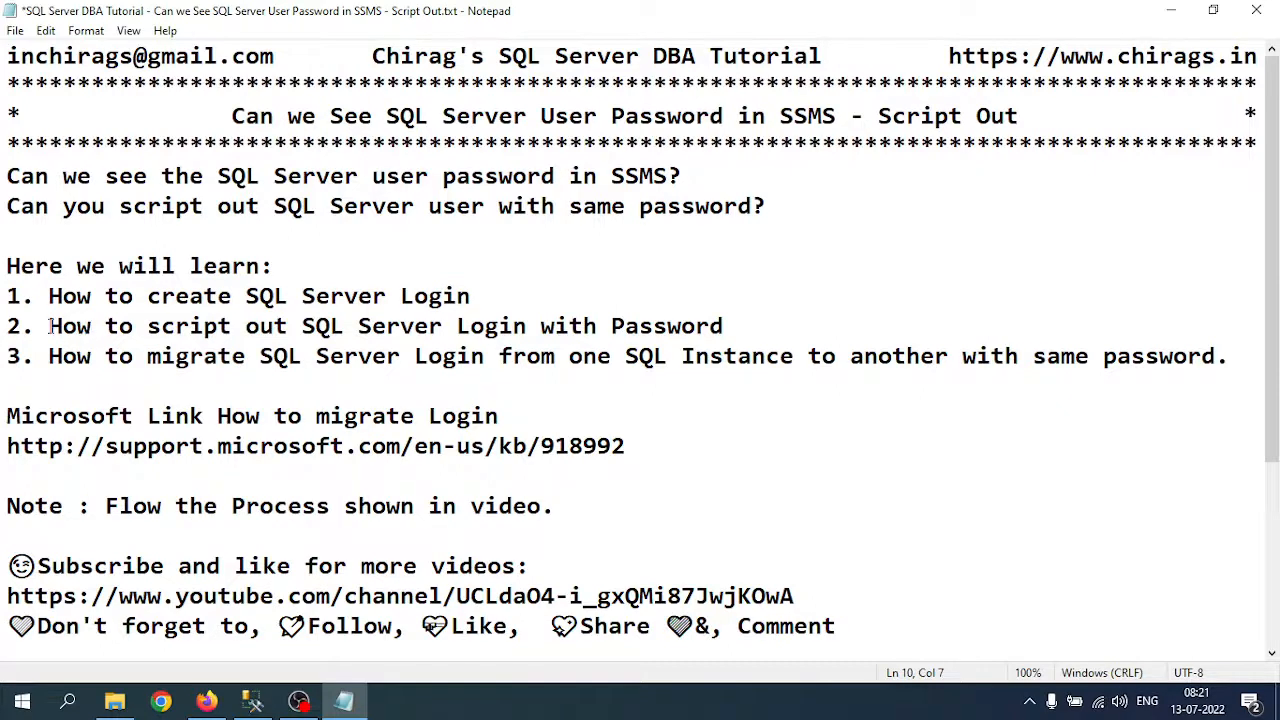
pyautogui.moveTo(49, 326); pyautogui.dragTo(753, 334)
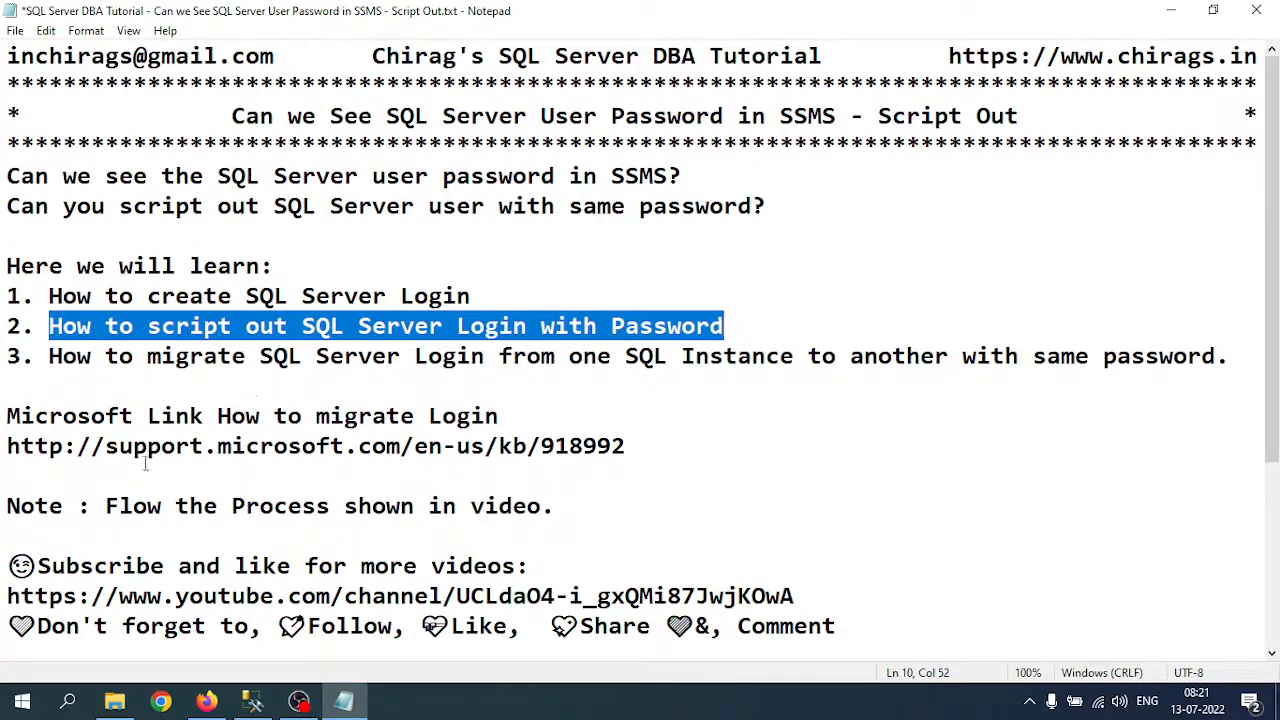
pyautogui.moveTo(7, 416); pyautogui.dragTo(660, 438)
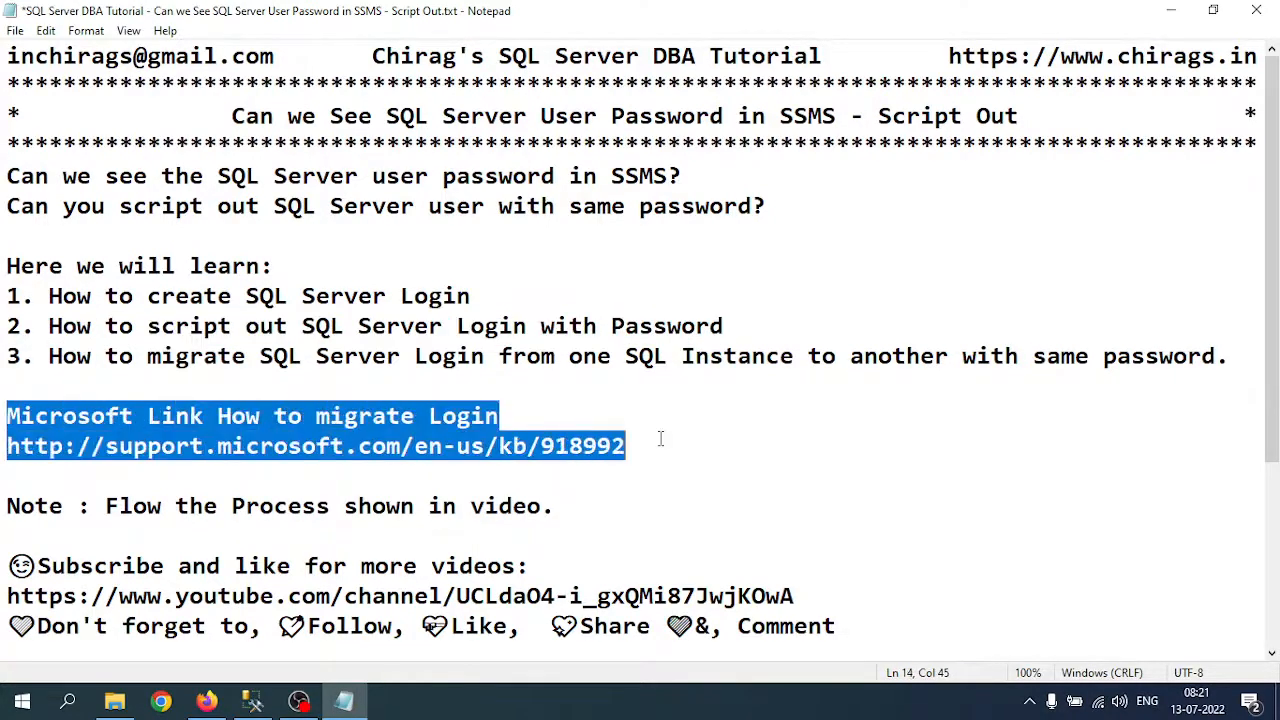
pyautogui.click(436, 416)
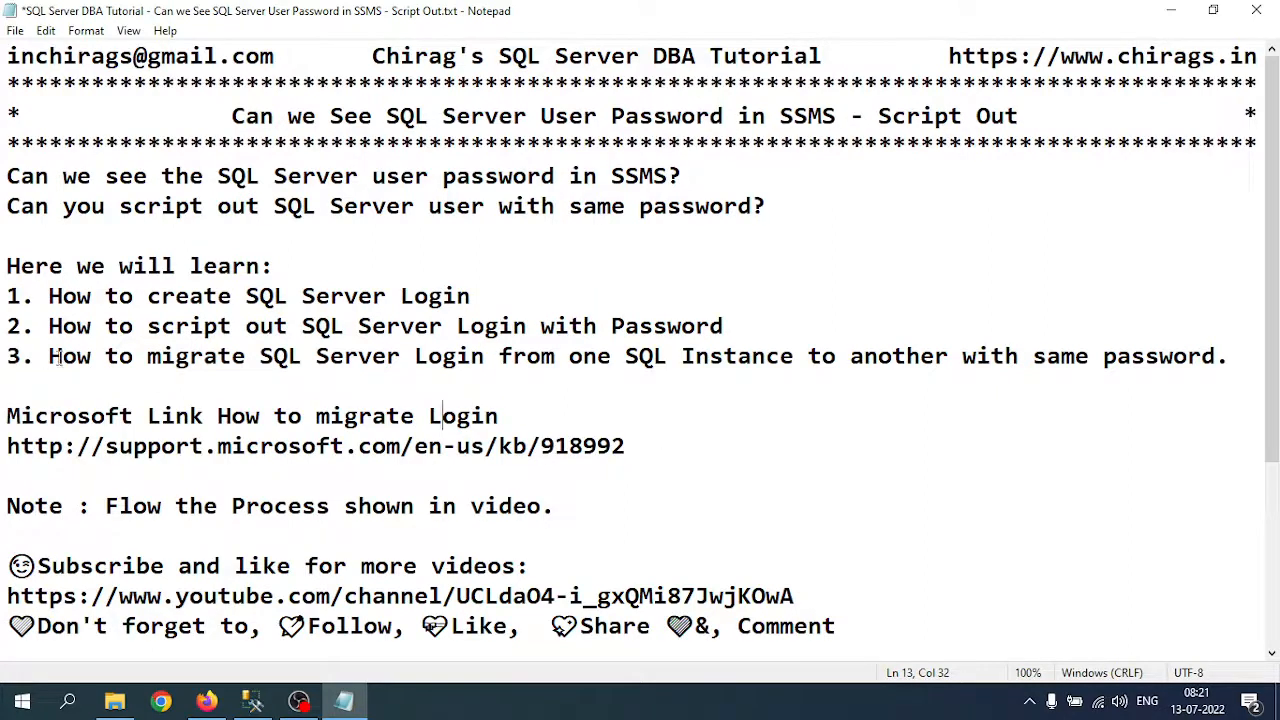
pyautogui.moveTo(49, 357); pyautogui.dragTo(674, 362)
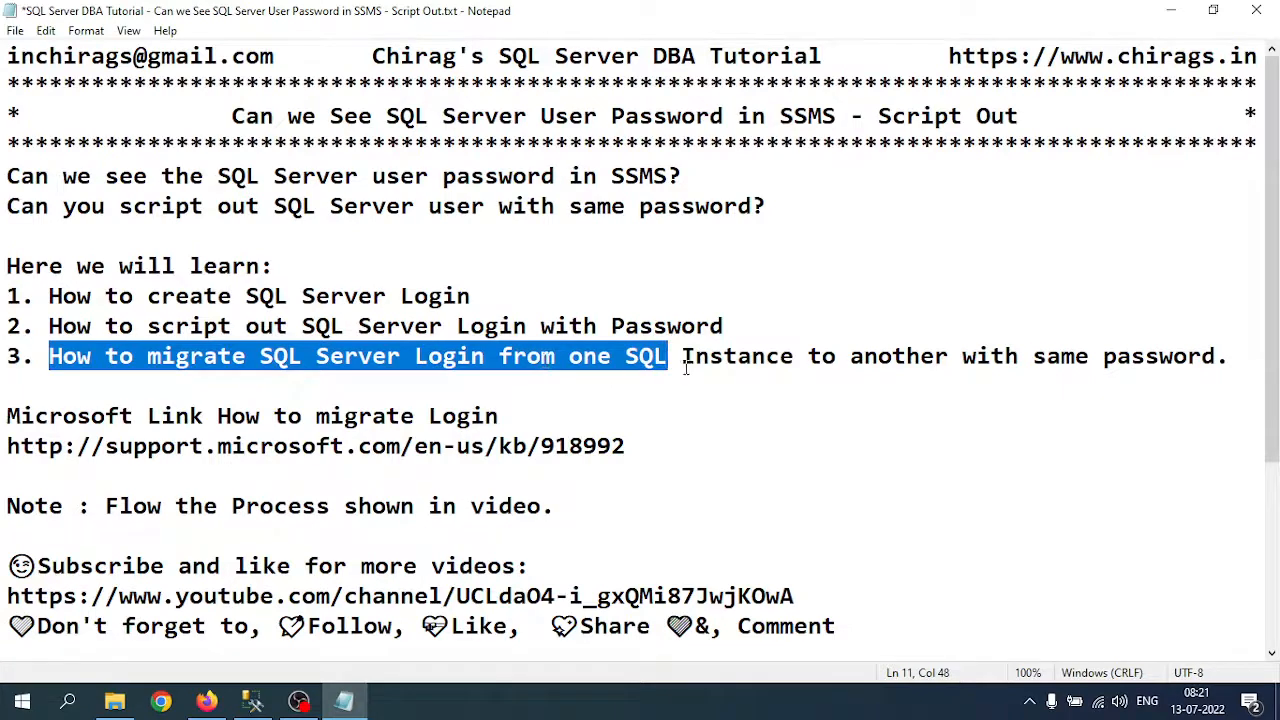
pyautogui.click(686, 364)
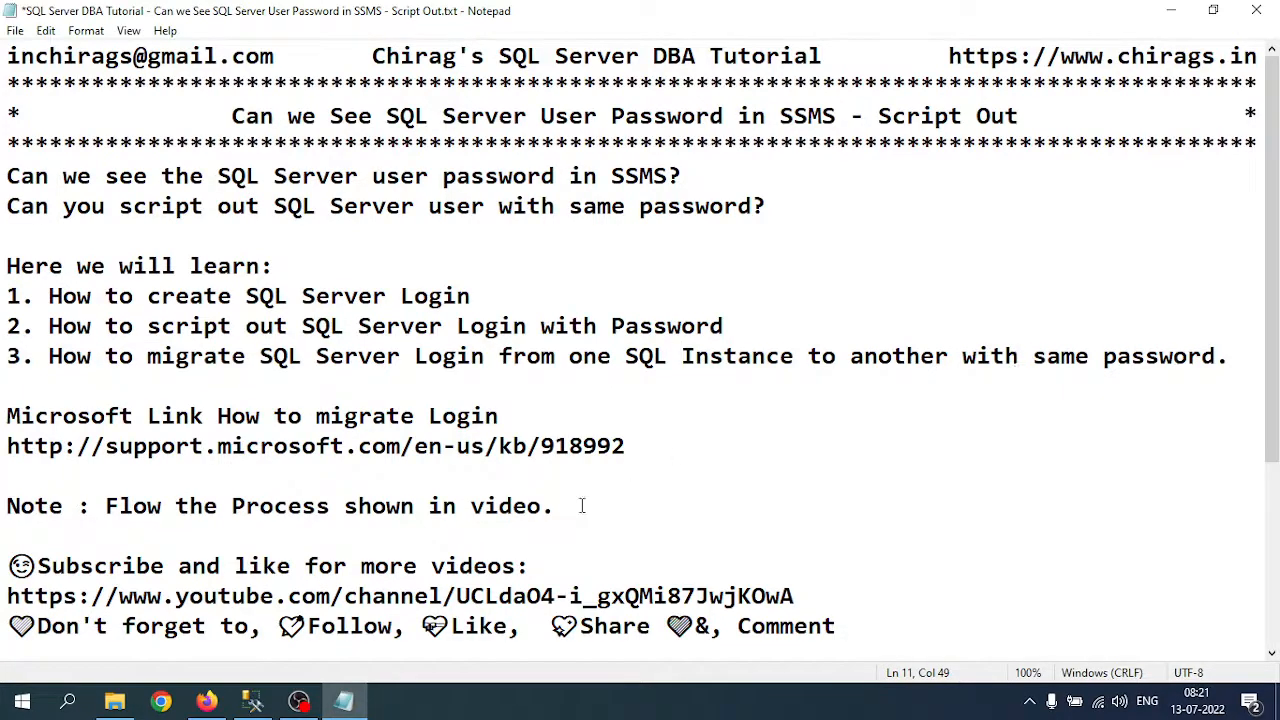
pyautogui.click(572, 711)
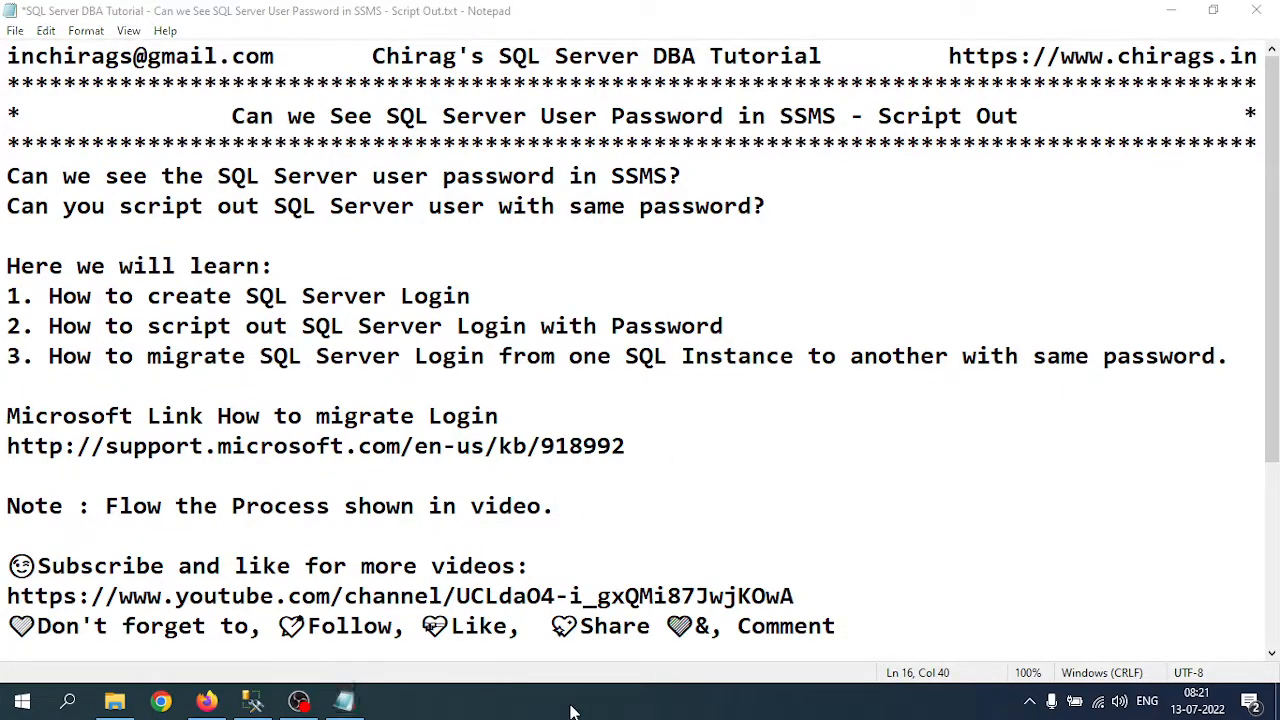